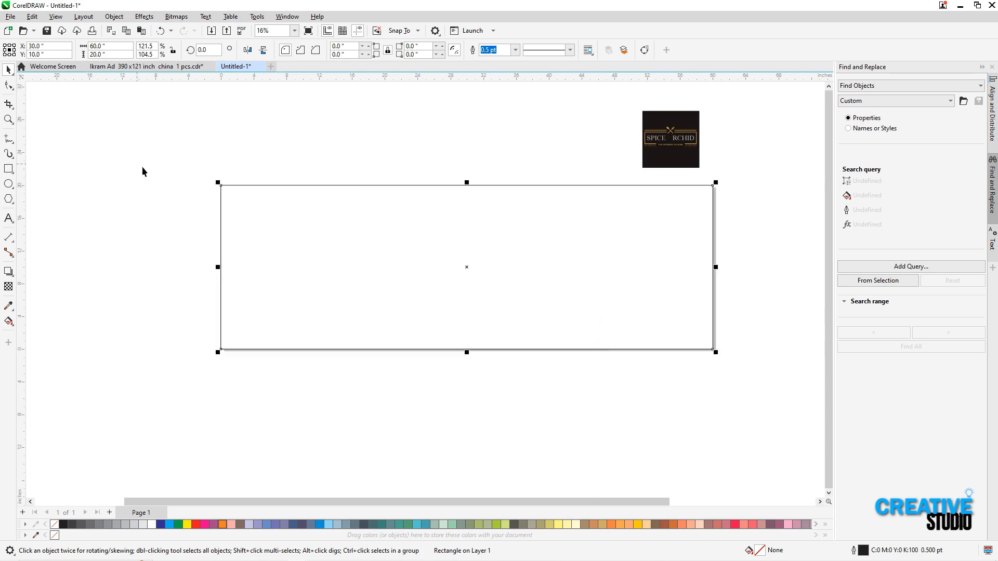
Bring the souvlaki, biryani and creamy chicken photos from the Downloads folder in File Explorer into the CorelDRAW document
key("F2")
left_click_drag(202, 170, 772, 396)
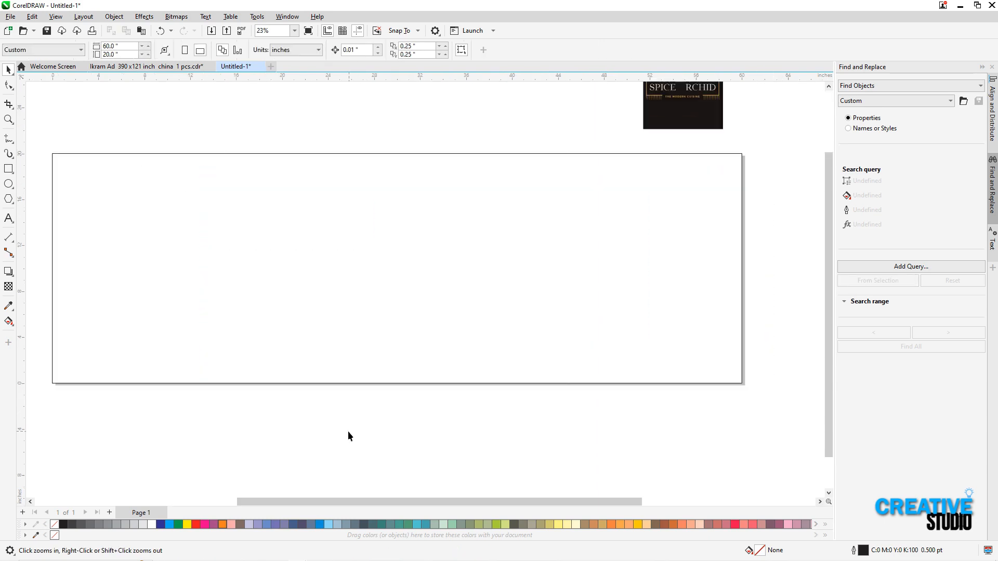
left_click(182, 553)
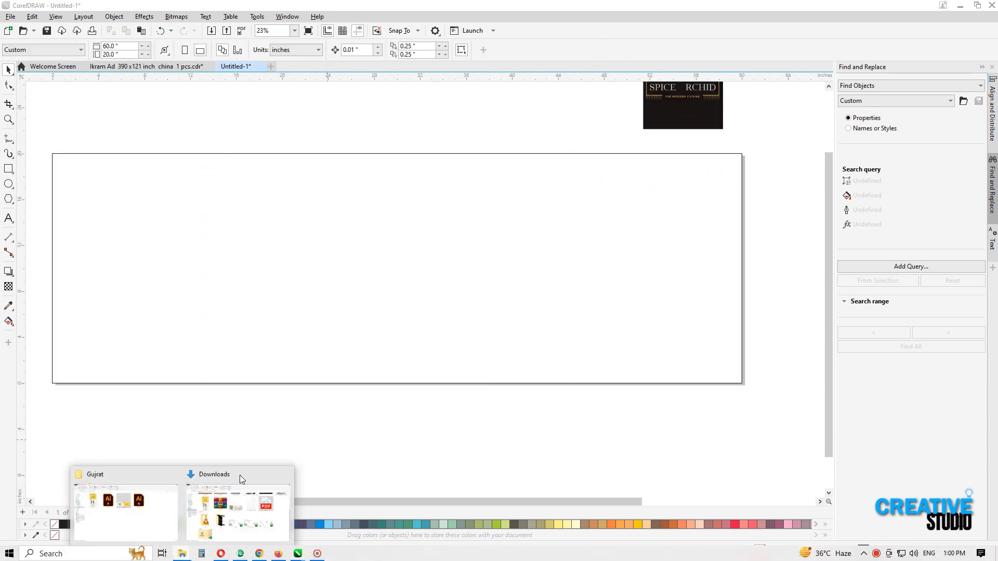
left_click(227, 513)
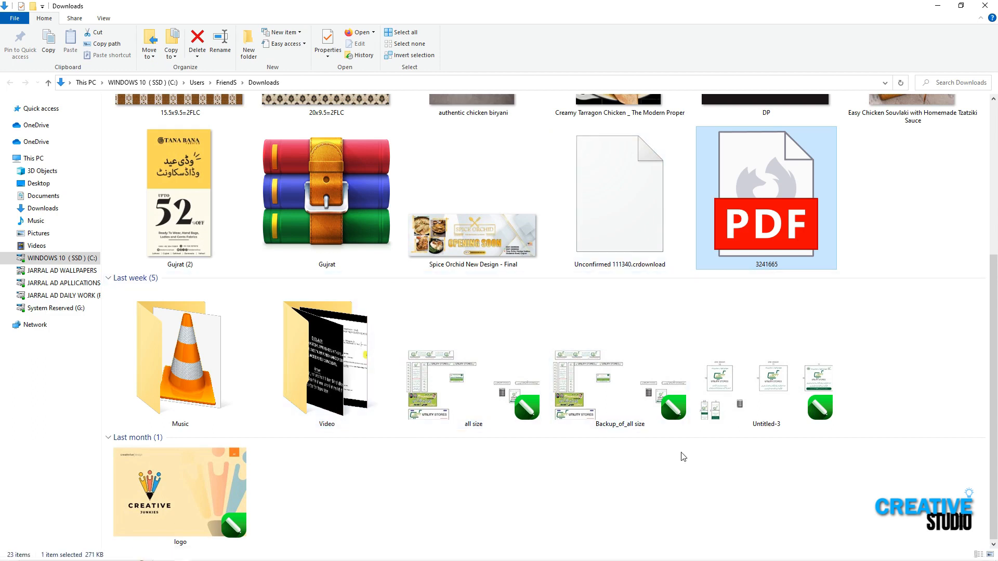
scroll(769, 453, "up", 3)
left_click(498, 316)
left_click(592, 314, "ctrl")
left_click(911, 325, "ctrl")
scroll(995, 183, "down", 5)
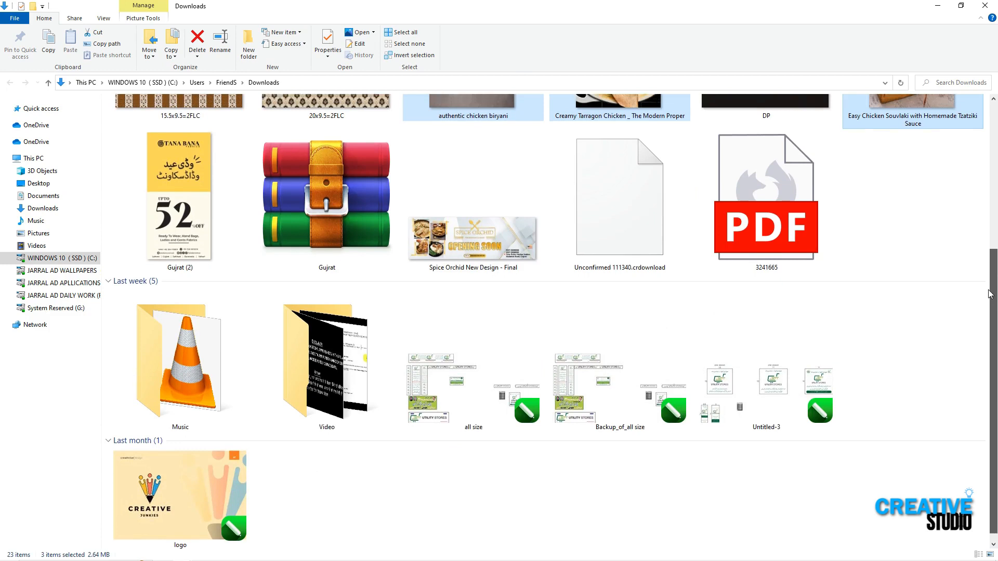
scroll(837, 257, "up", 5)
left_click_drag(489, 326, 267, 437)
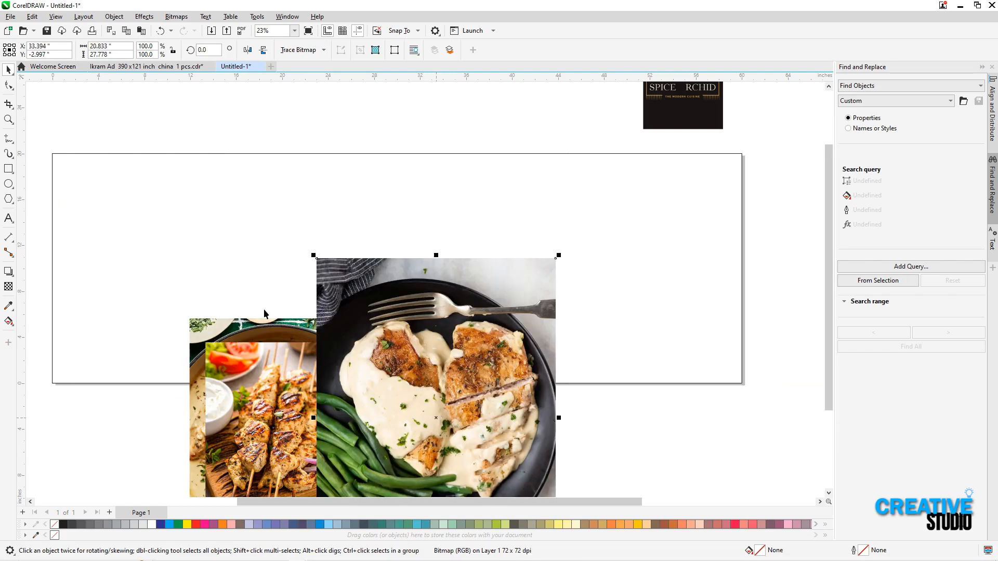
Spread the imported food photos out in a row beneath the banner page
left_click(294, 130)
left_click_drag(367, 399, 592, 484)
left_click_drag(545, 448, 575, 507)
left_click_drag(197, 382, 536, 475)
left_click_drag(245, 400, 190, 471)
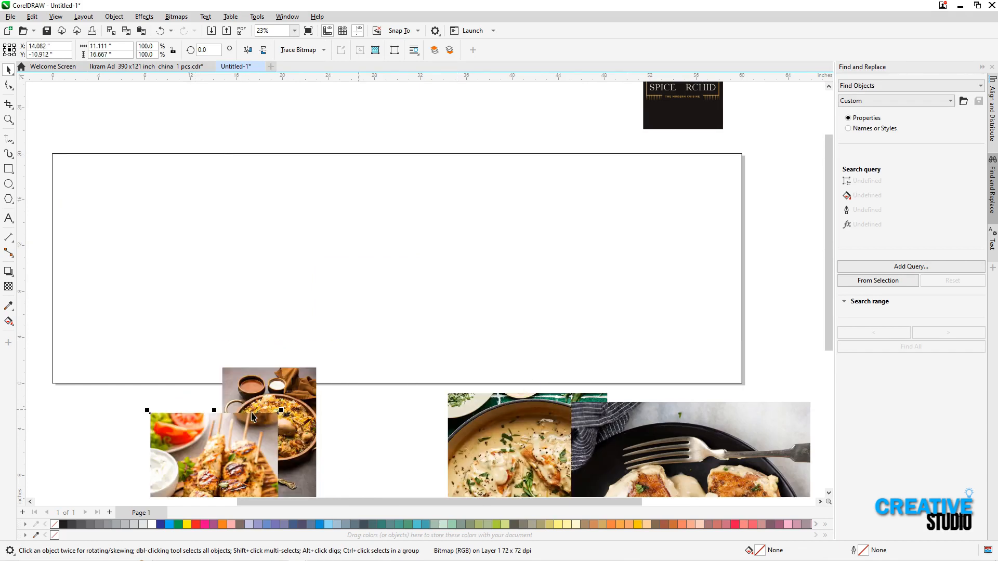
left_click_drag(290, 389, 386, 435)
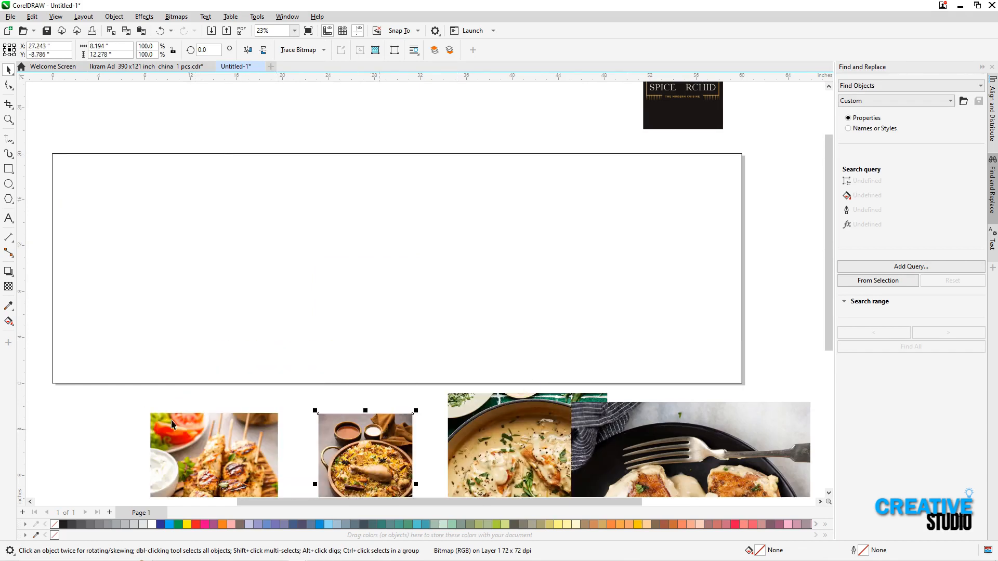
left_click(101, 419)
Apply a fountain fill to the banner rectangle and set its start colour to C0 M100 Y100 K0
left_click(71, 238)
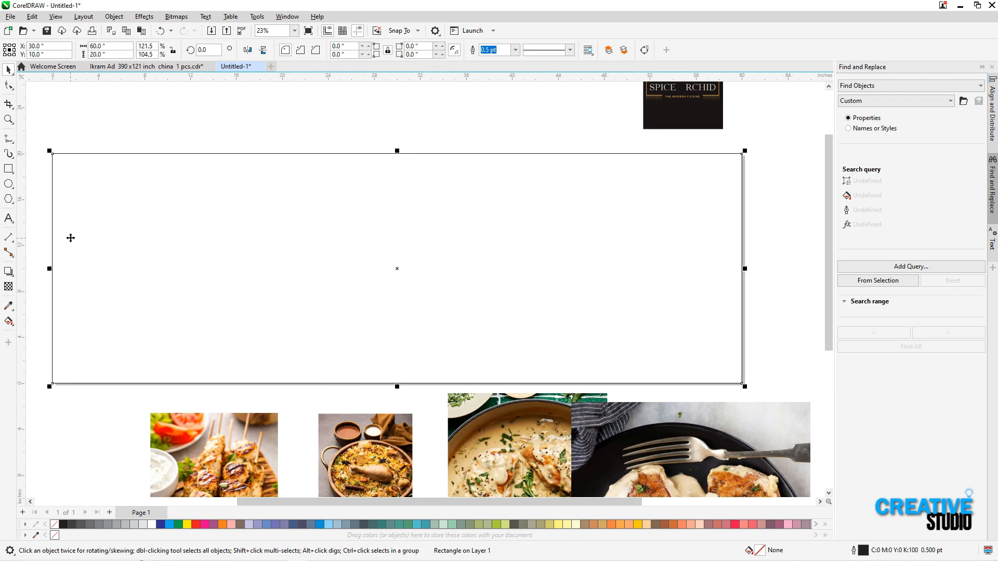
key("F11")
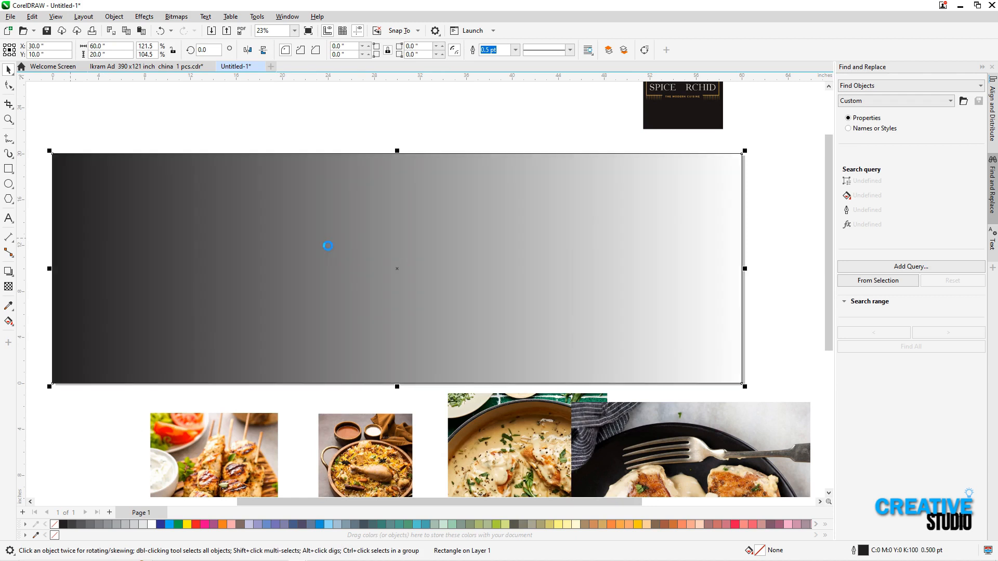
left_click(357, 324)
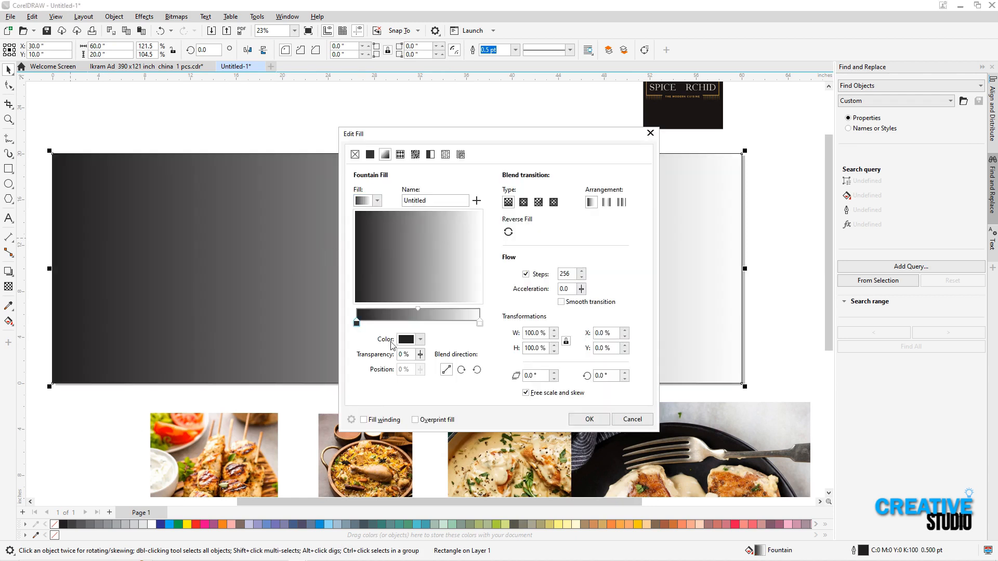
left_click(408, 361)
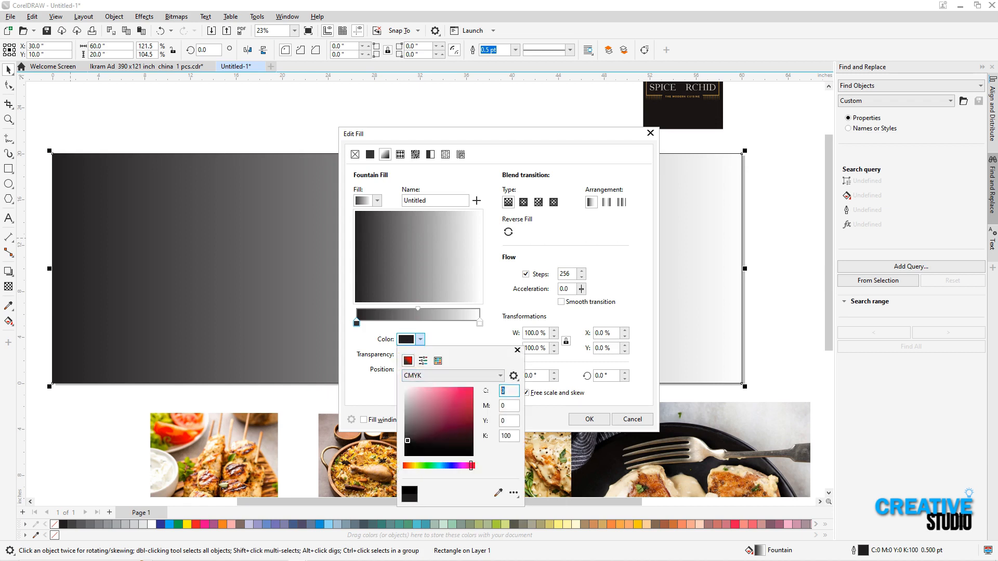
key("Tab")
type("1")
key("Tab")
type("100")
key("Tab")
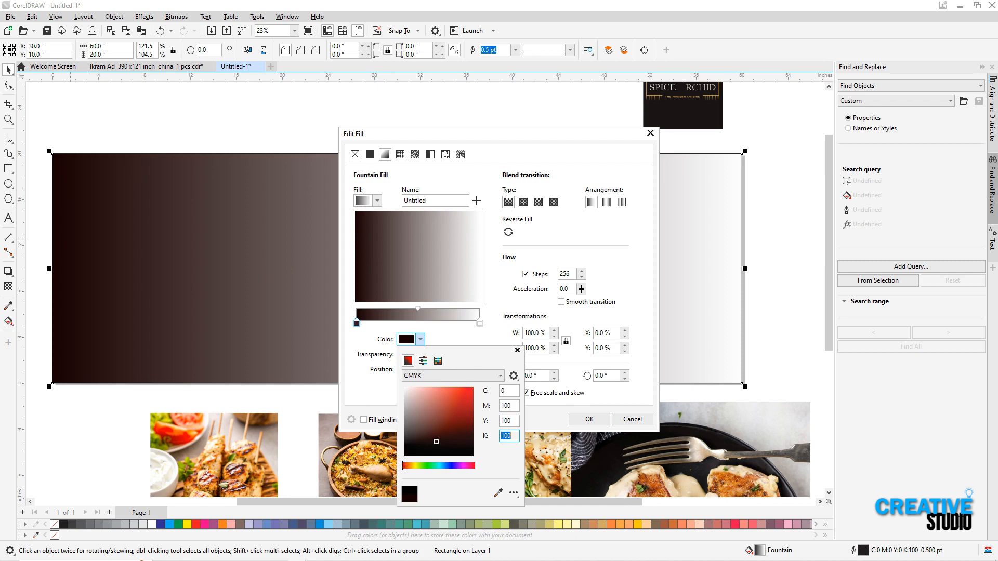
type("0")
key("Tab")
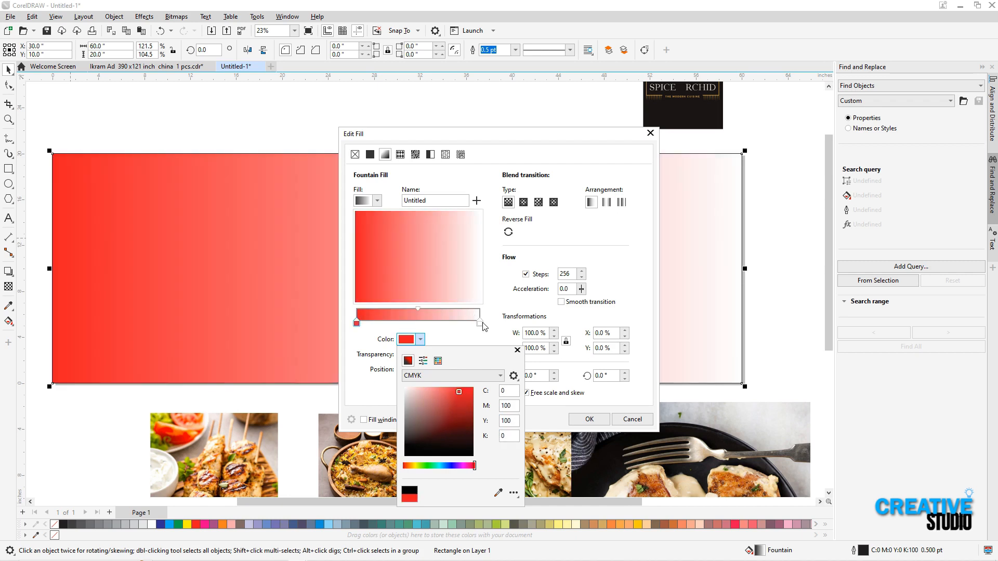
Set the end colour of the banner's fountain fill to C0 M100 Y100 K50
left_click(480, 324)
left_click(420, 340)
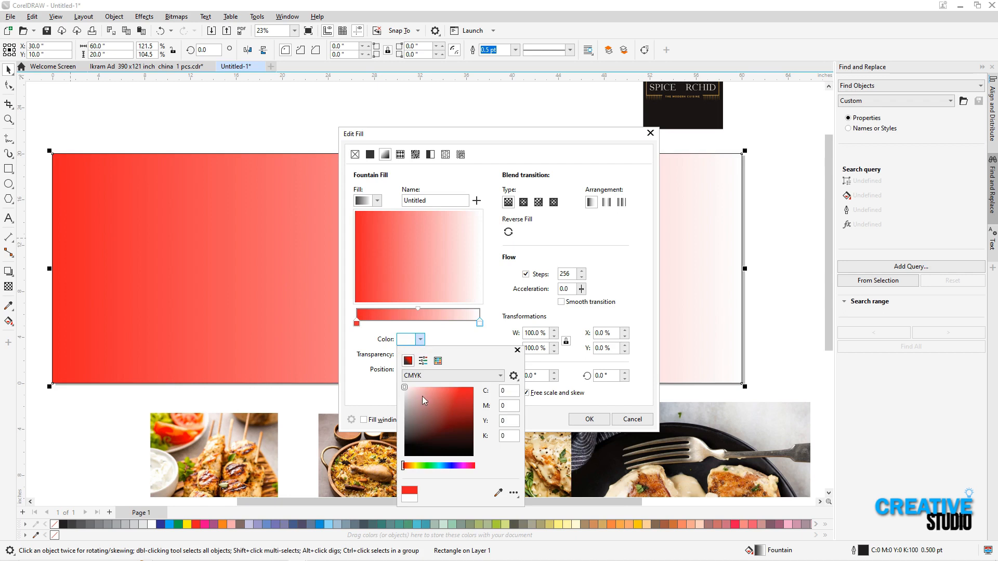
left_click(508, 421)
left_click_drag(508, 406, 481, 411)
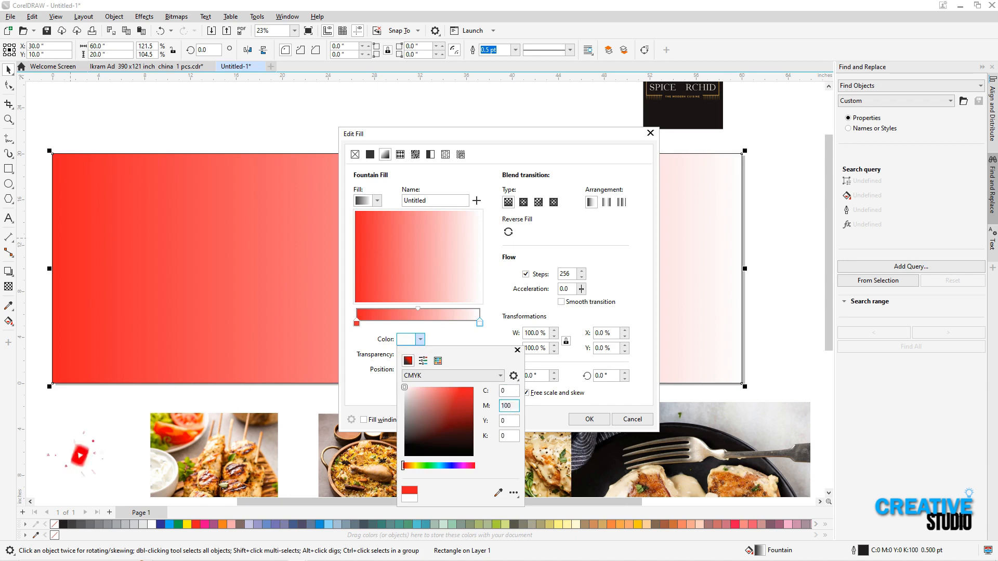
key("Tab")
type("100")
key("Tab")
type("50")
key("Tab")
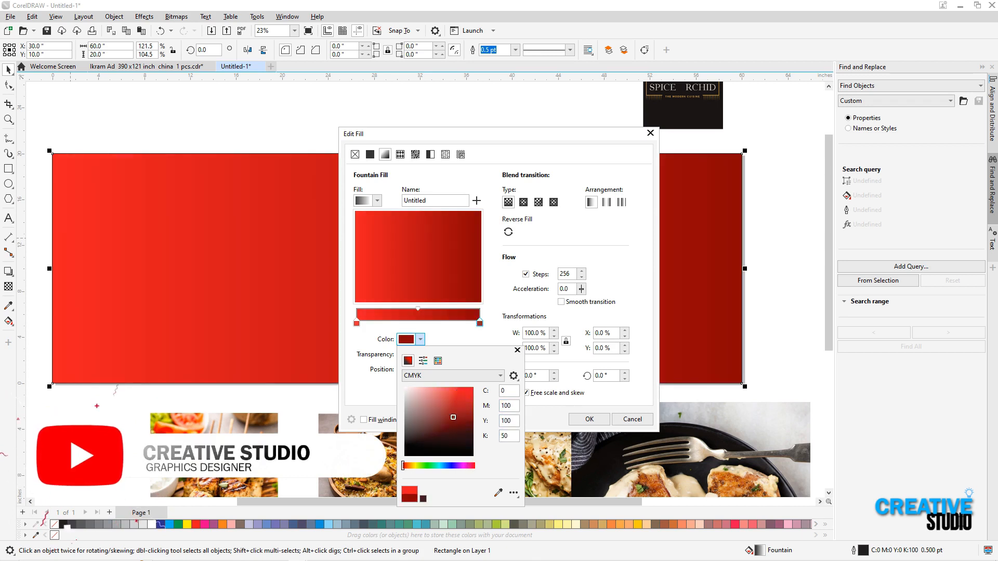
Make the fountain fill elliptical, reverse its colours and apply it to the banner rectangle
left_click(525, 204)
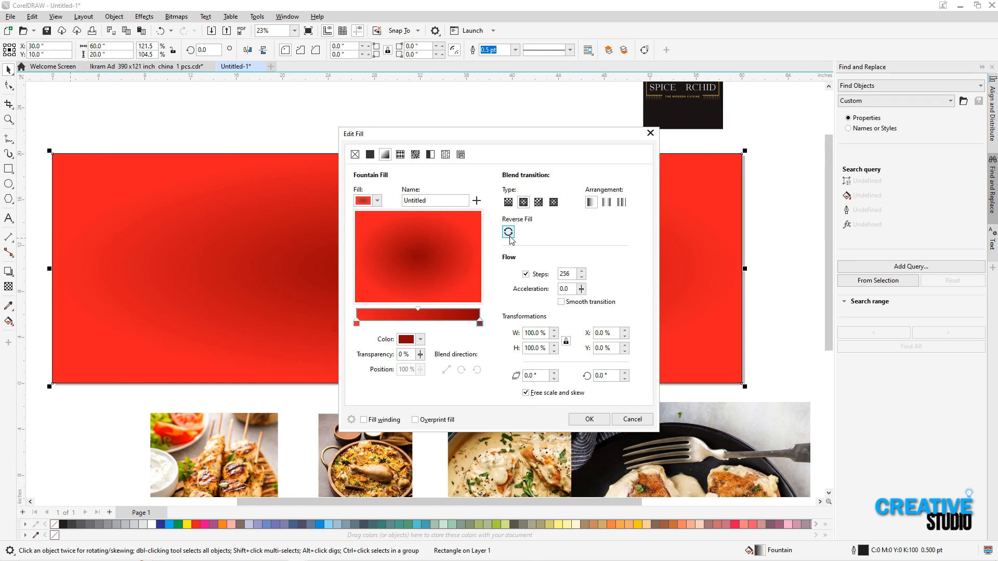
left_click(508, 232)
left_click(590, 419)
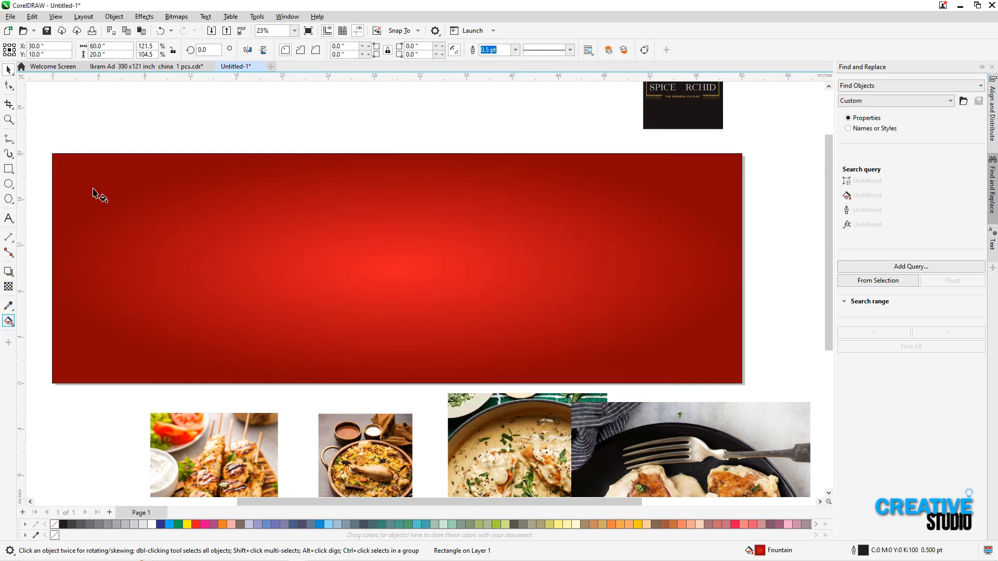
Move the gradient's bright centre to the banner's upper-left corner and stretch its end to the middle of the lower edge
left_click_drag(394, 275, 71, 168)
left_click_drag(724, 295, 470, 368)
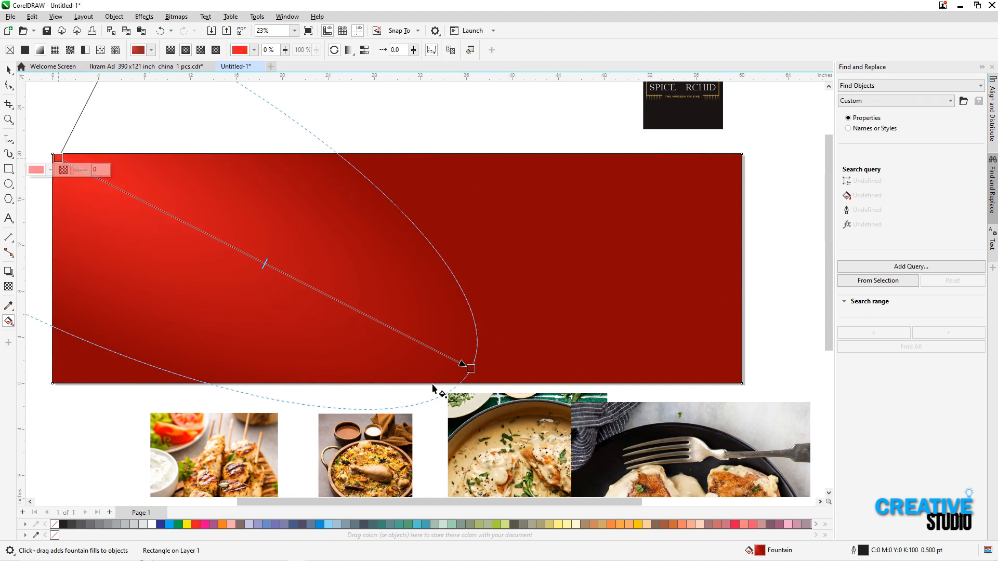
left_click_drag(474, 370, 360, 367)
left_click_drag(58, 157, 318, 377)
left_click_drag(217, 292, 207, 285)
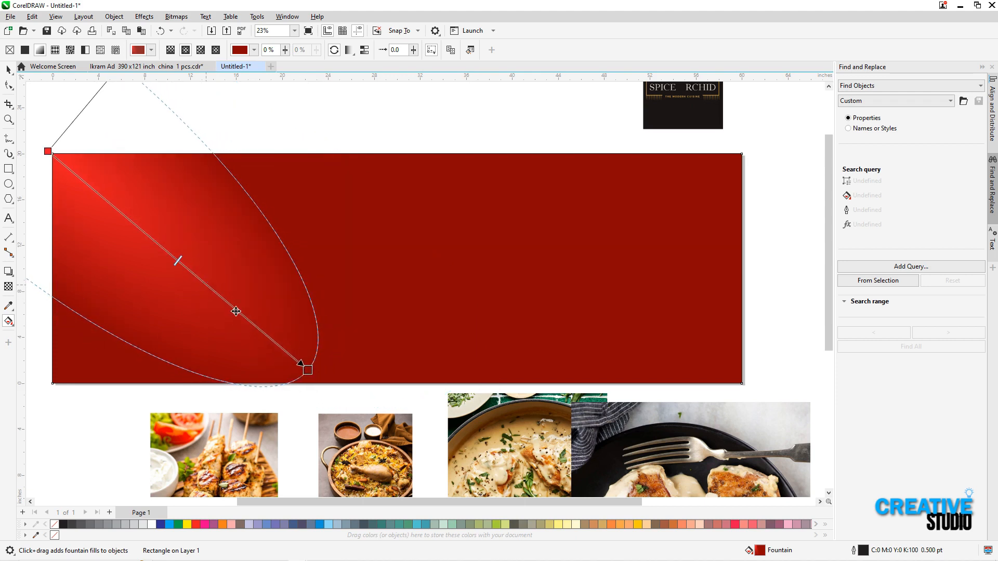
left_click_drag(312, 369, 394, 374)
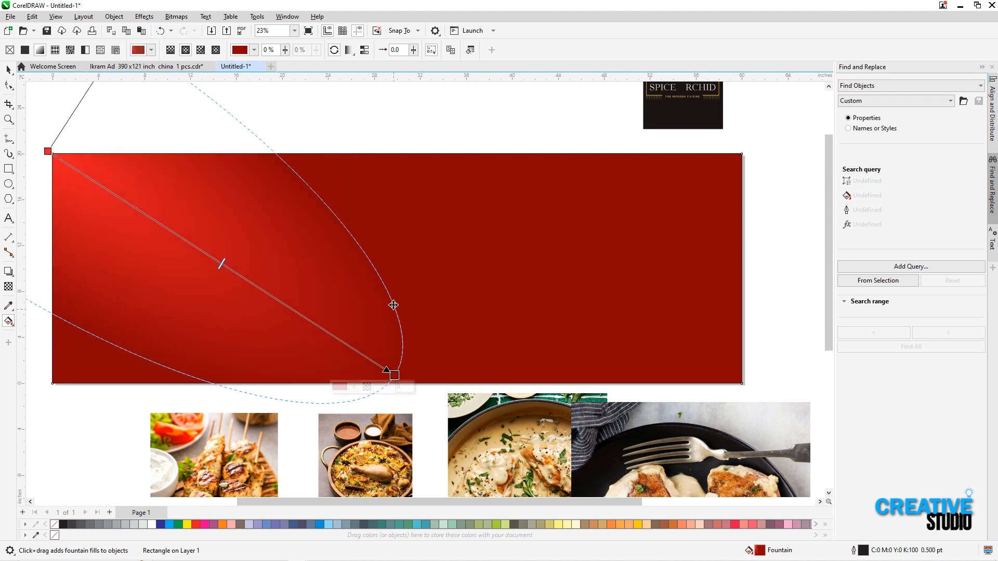
key("space")
Create a smaller concentric copy of the banner rectangle and size it to 56 by 18 inches
left_click(784, 170)
left_click_drag(745, 151, 712, 162)
right_click(712, 162)
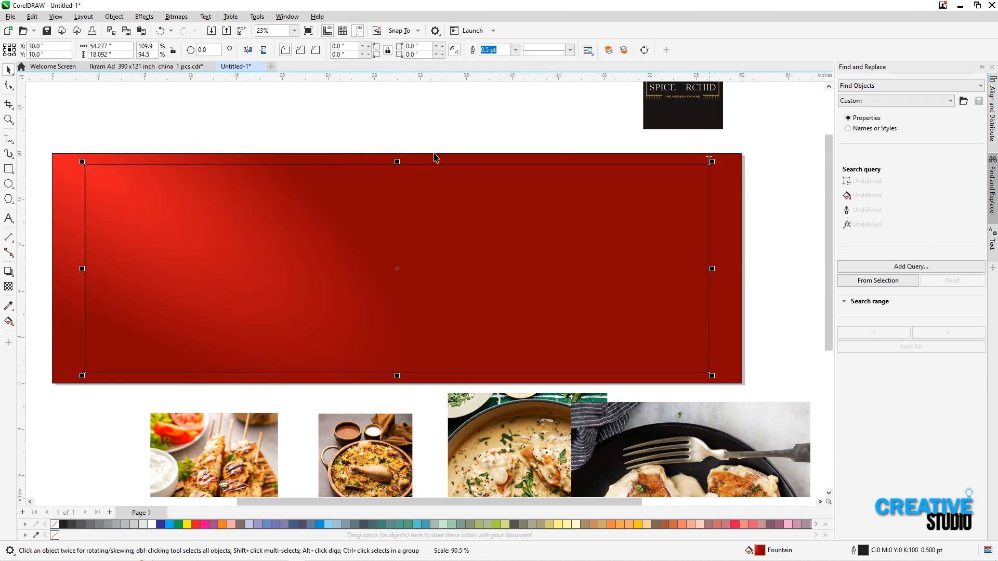
left_click_drag(122, 47, 55, 64)
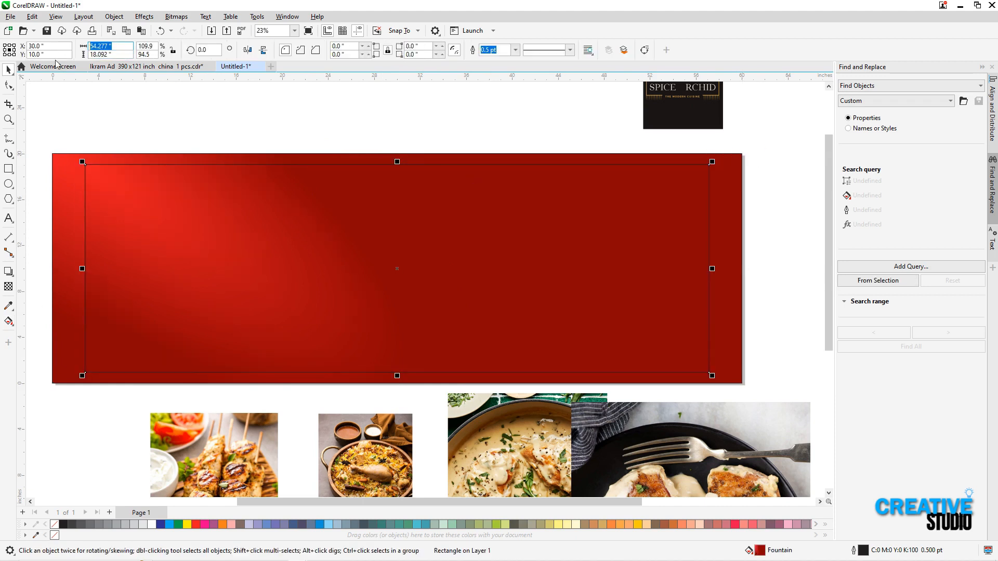
type("56")
key("Tab")
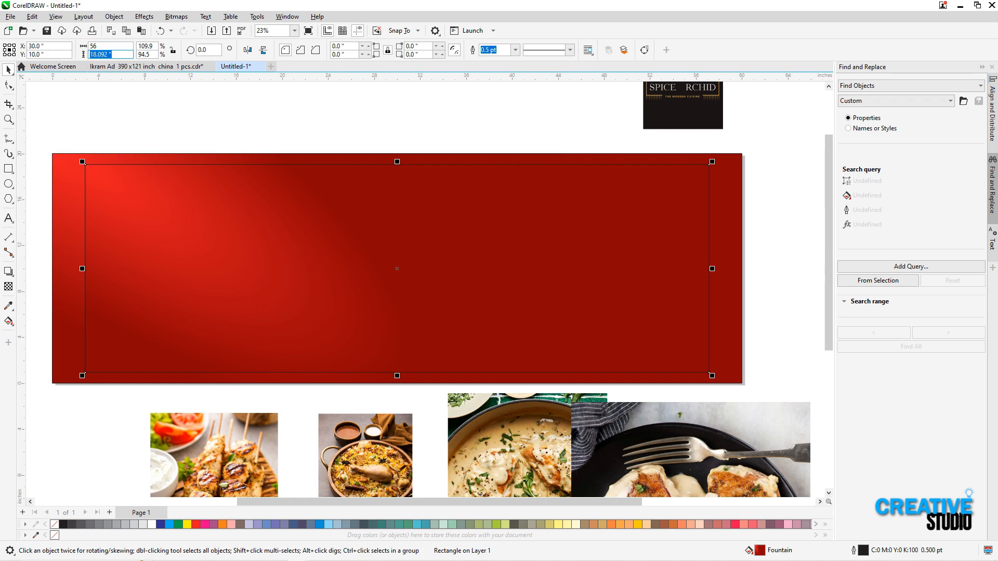
key("Return")
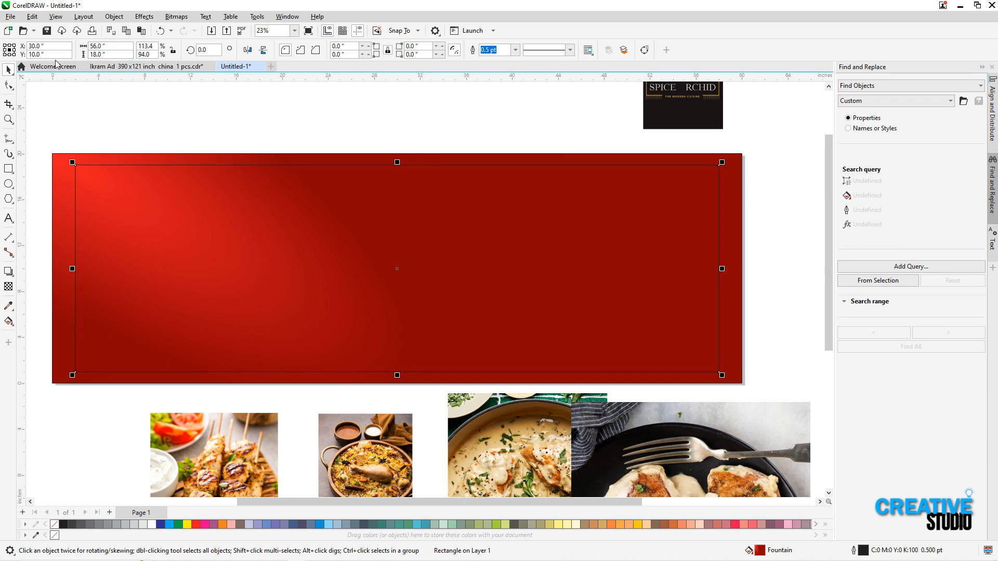
Give the inner rectangle a white outline and set its width to 58 inches
right_click(149, 523)
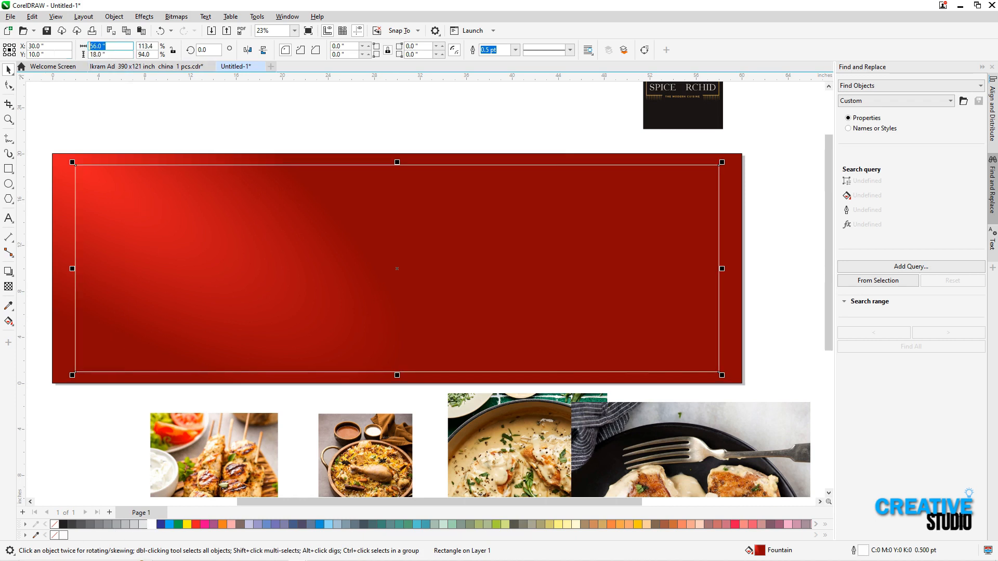
key("g")
key("space")
key("Escape")
left_click(137, 160)
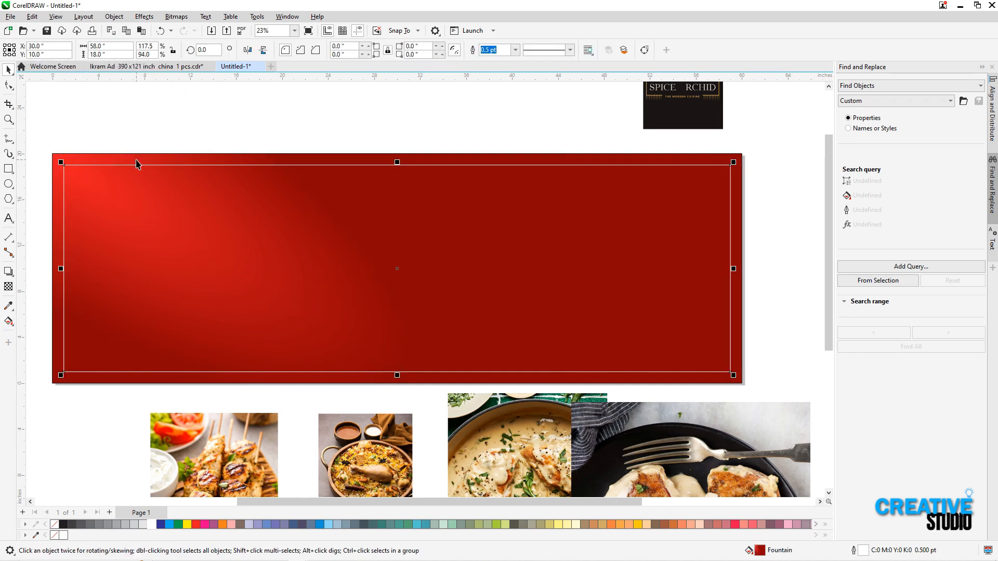
left_click(132, 133)
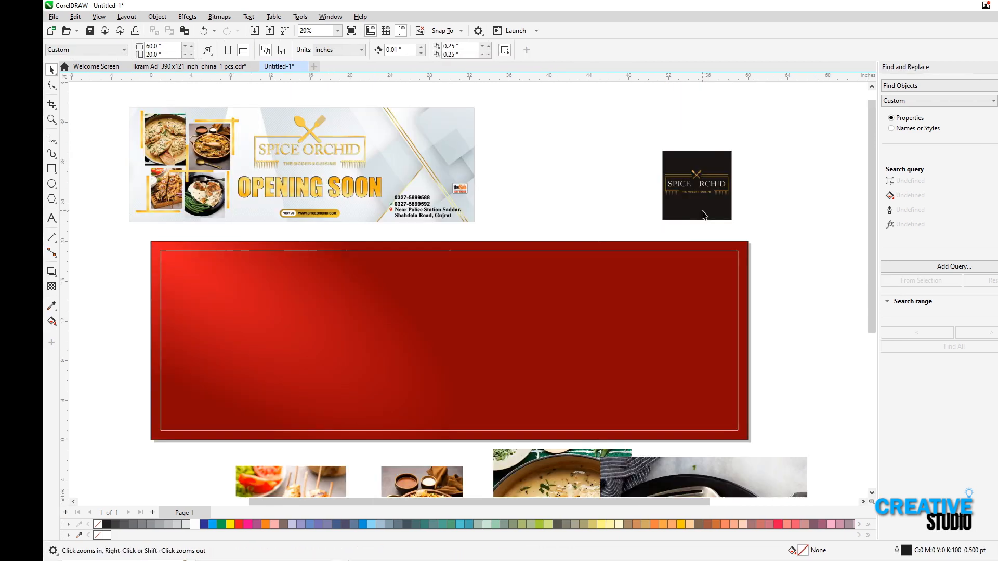
Remove the Spice Orchid logo's black background, move the logo onto the banner's upper middle and group its parts
left_click(702, 210)
key("Delete")
key("ctrl+z")
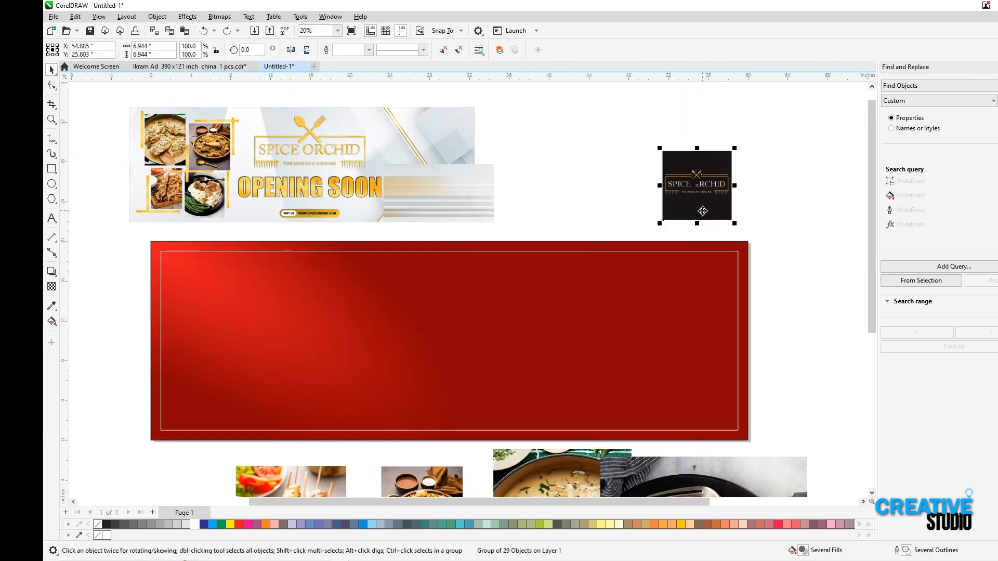
left_click(632, 165)
left_click_drag(618, 155, 771, 225)
left_click_drag(697, 181, 433, 297)
key("ctrl+g")
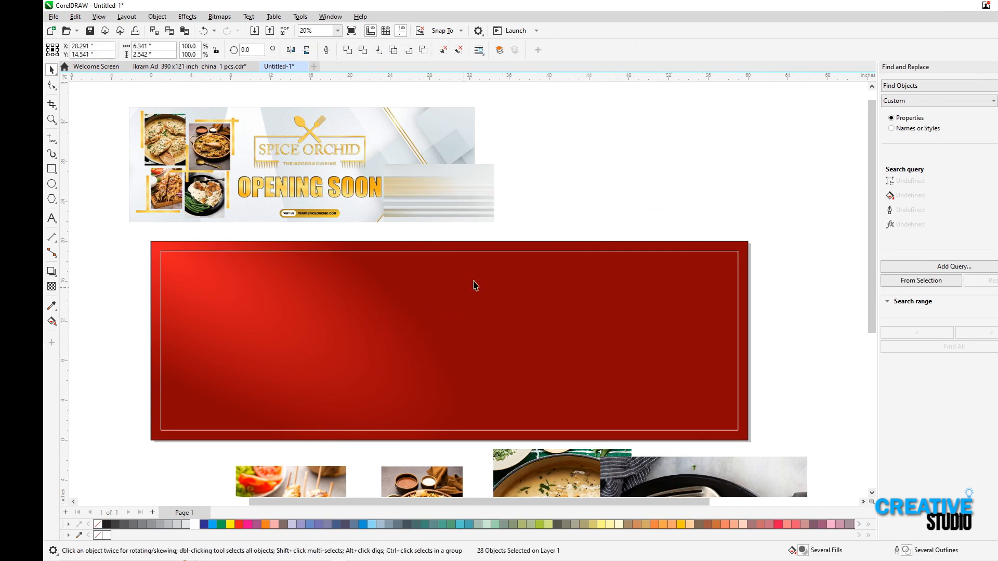
Centre the logo group horizontally on the banner rectangle
left_click(576, 208)
left_click_drag(577, 207, 345, 354)
left_click(530, 306)
key("c")
left_click_drag(595, 211, 284, 385)
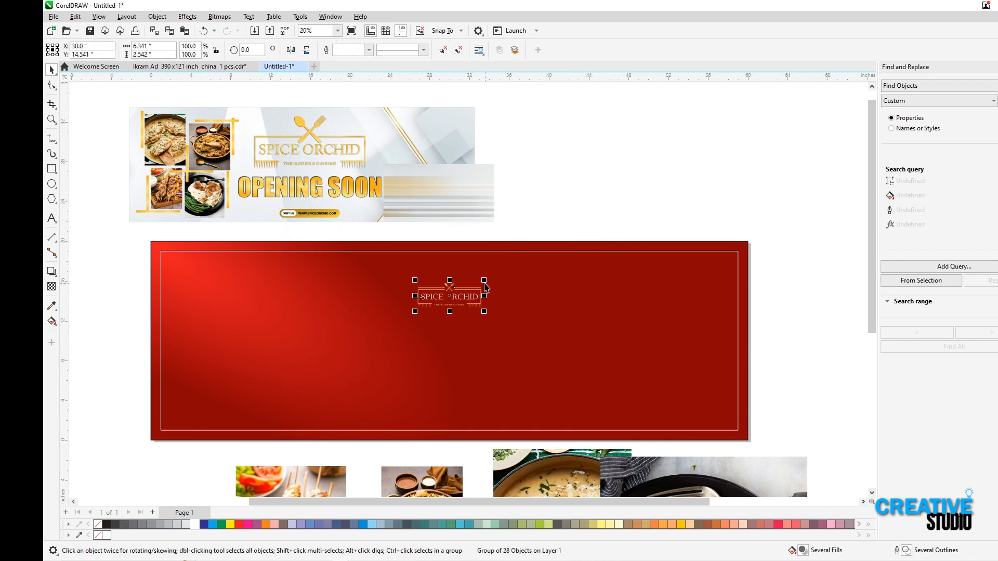
Enlarge the logo group proportionally to about 19.7 by 7.9 inches, keeping it in the banner's upper middle
left_click_drag(486, 281, 547, 256)
key("ctrl+z")
left_click_drag(535, 232, 342, 348)
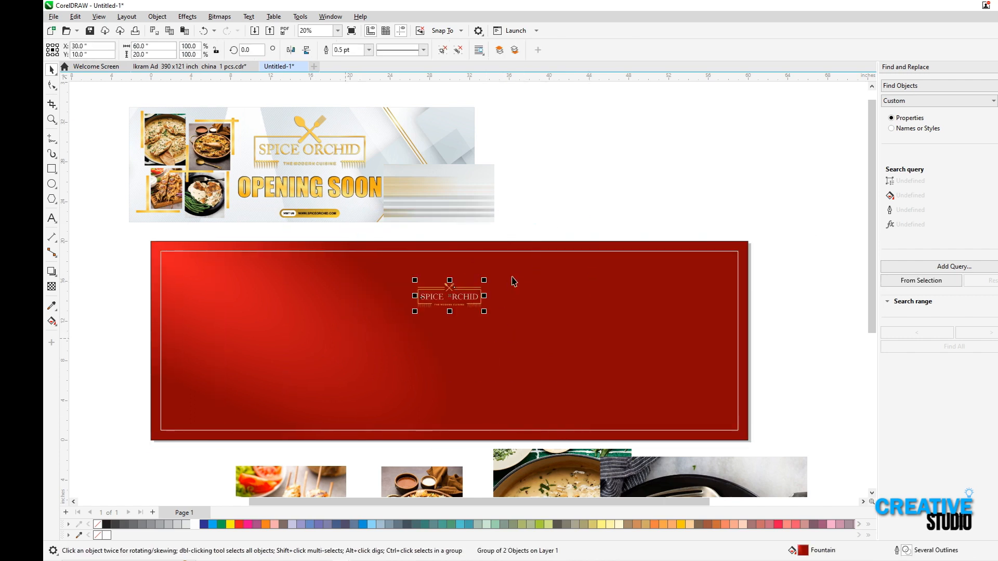
left_click_drag(485, 279, 546, 255)
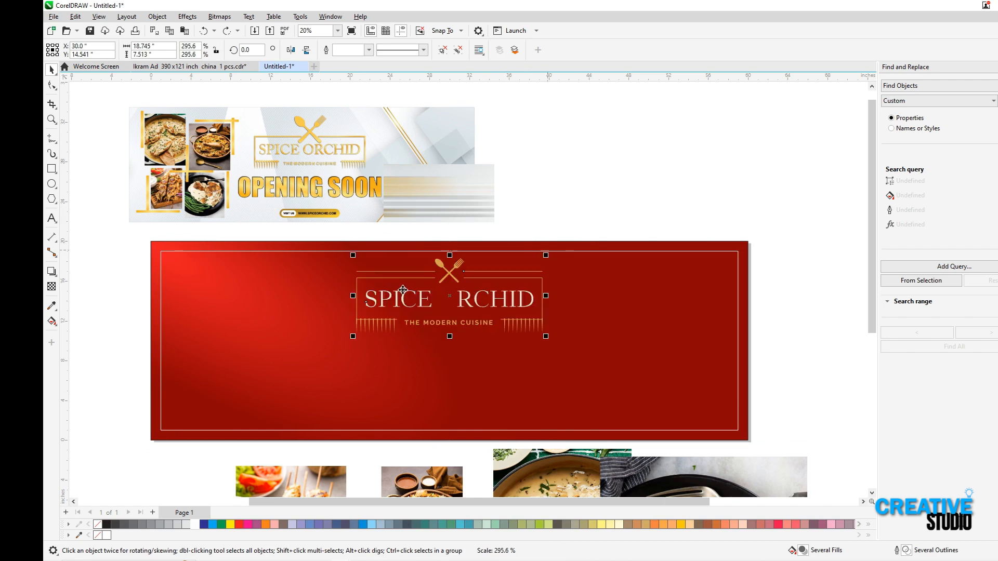
mouse_move(147, 235)
left_mouse_down()
mouse_move(760, 474)
mouse_move(790, 459)
left_mouse_up()
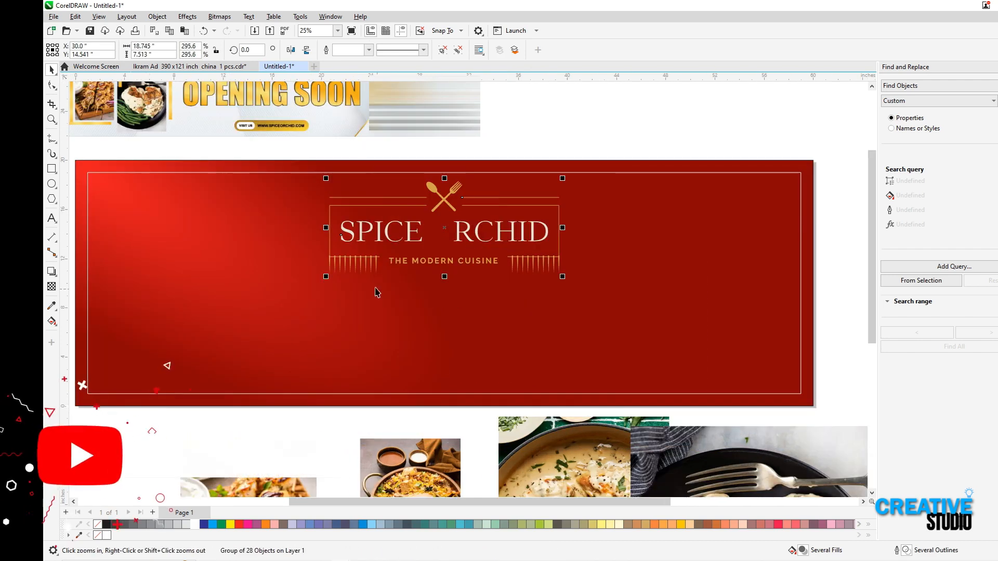
left_click_drag(564, 178, 570, 173)
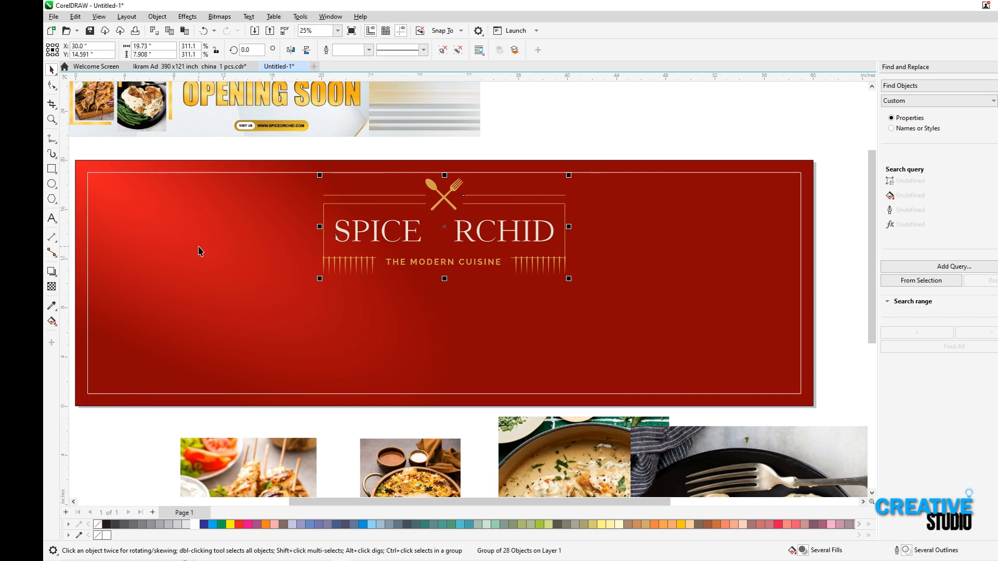
Fill the logo group with white and give the frame line on its right side a white outline
left_click(200, 525)
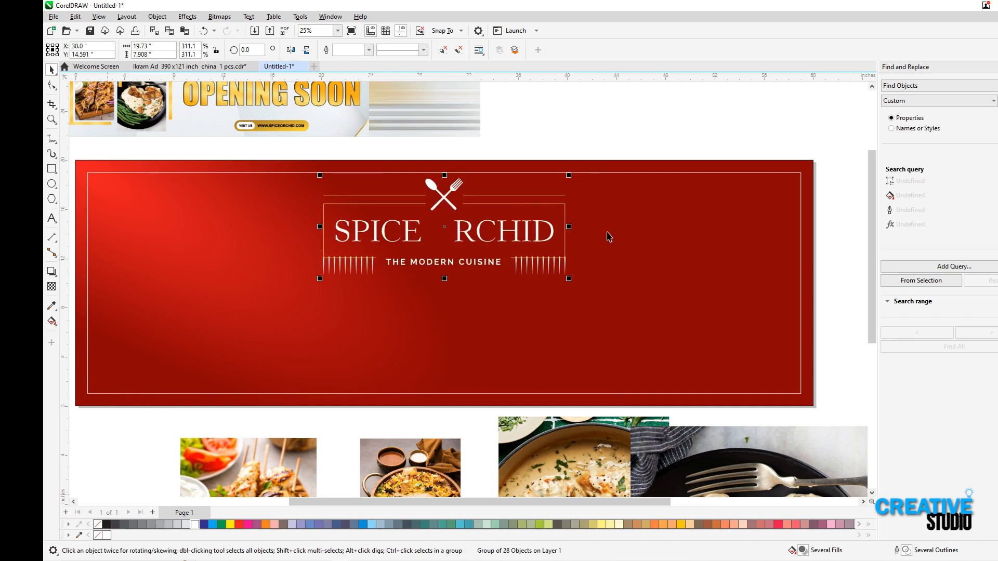
left_click(568, 127)
left_click(561, 211, "ctrl")
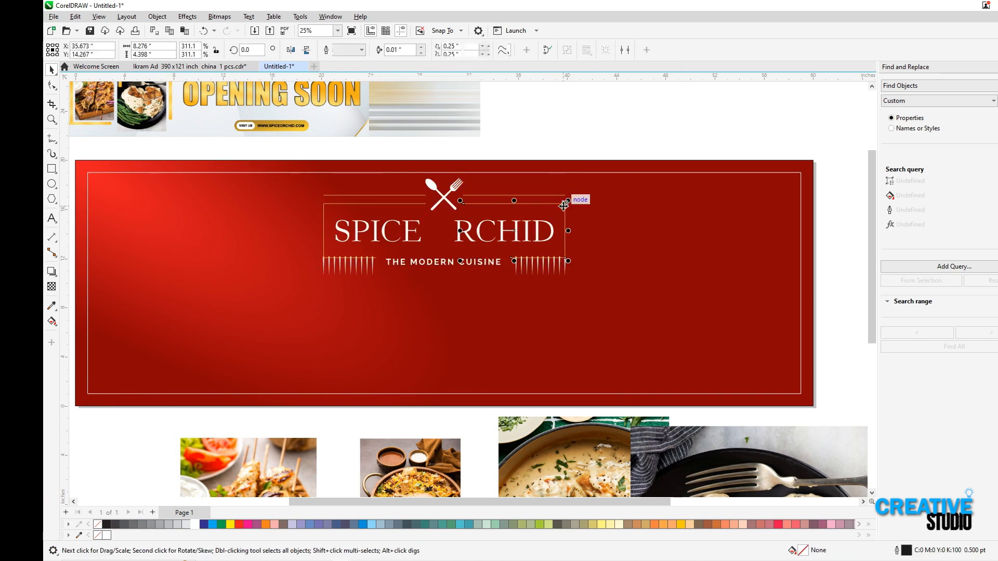
right_click(197, 525)
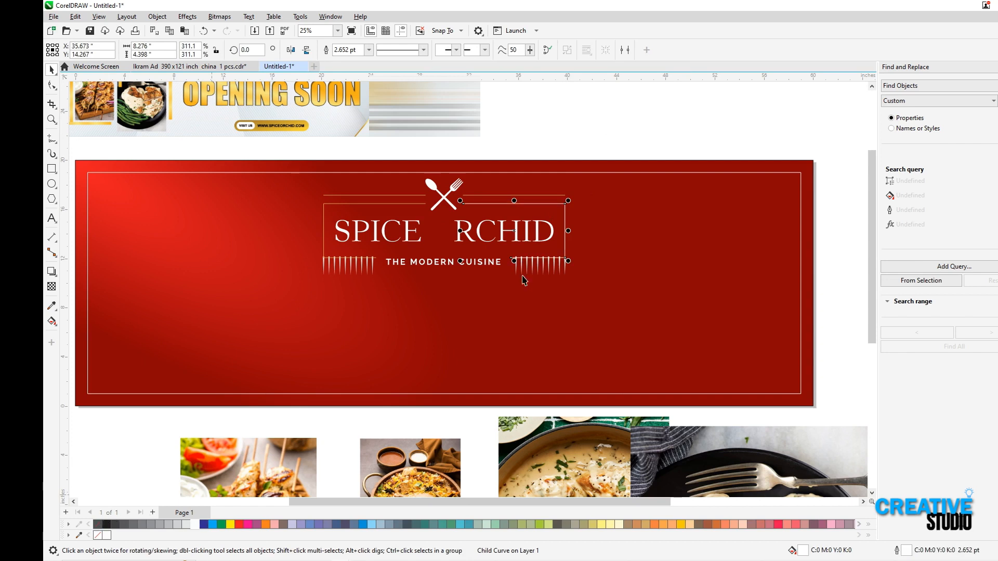
left_click(547, 196, "ctrl")
left_click(386, 204)
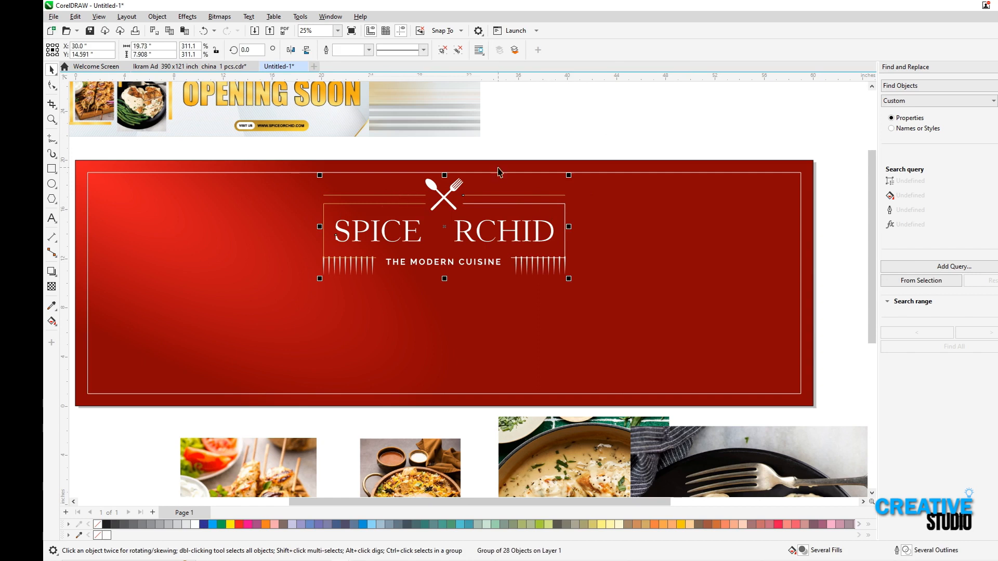
left_click(514, 141)
left_click(486, 195)
left_click_drag(470, 196, 487, 191)
key("ctrl+z")
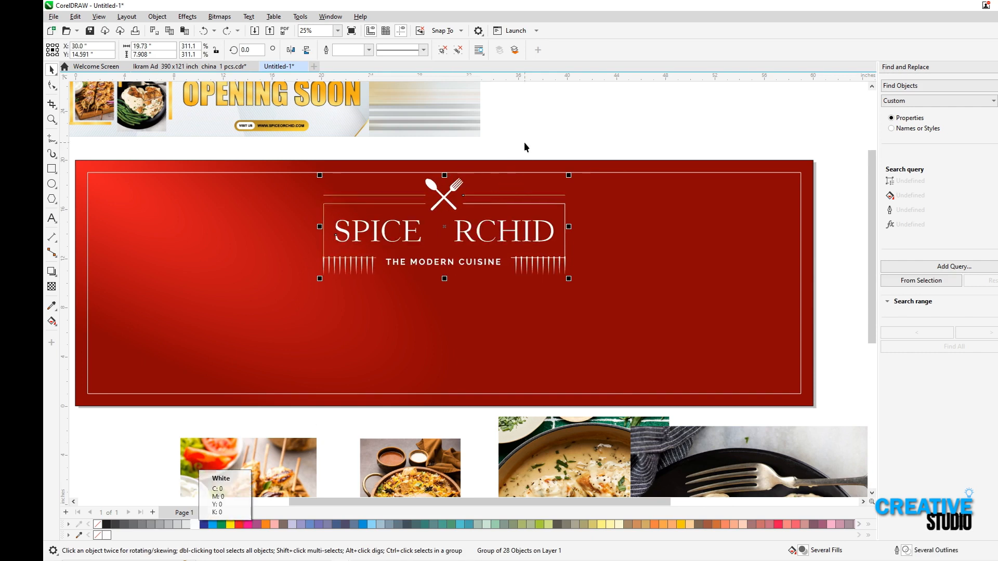
Give the logo's two upper horizontal lines and the frame line on its left side a white outline
left_click(513, 195, "ctrl")
right_click(197, 525)
left_click(305, 309)
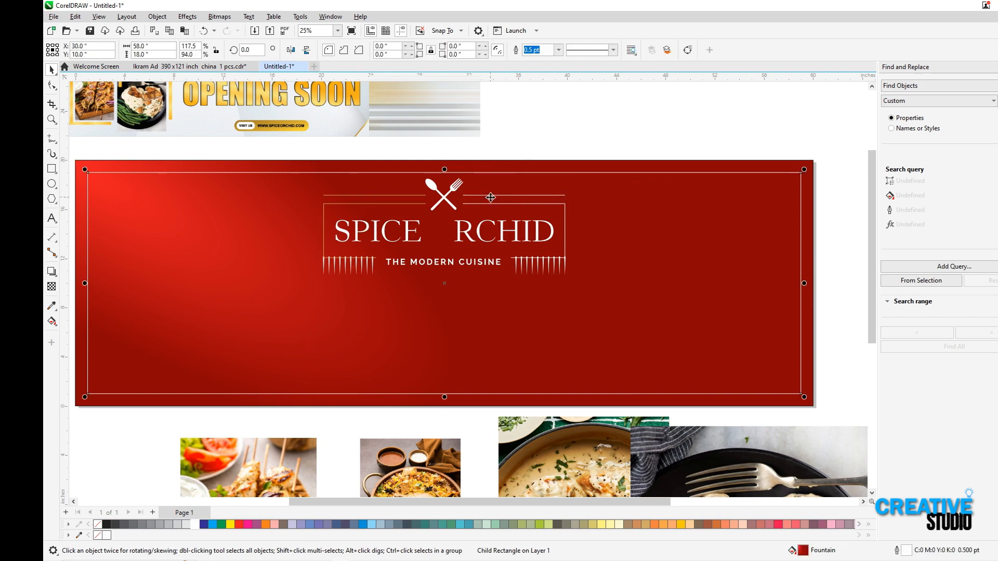
left_click(491, 198, "ctrl")
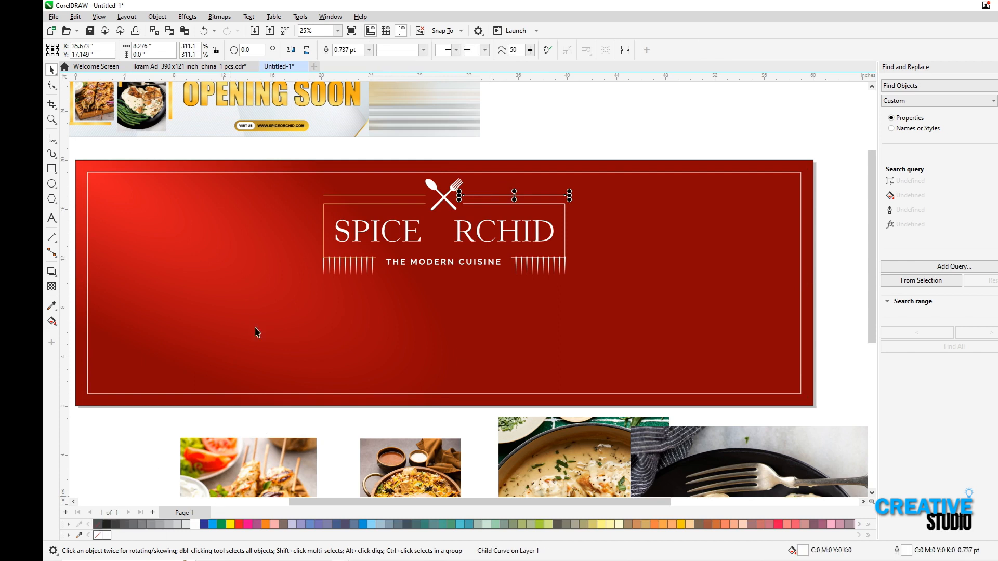
left_click(348, 196, "ctrl")
left_click(100, 525)
right_click(197, 527)
left_click(324, 230, "ctrl")
right_click(195, 526)
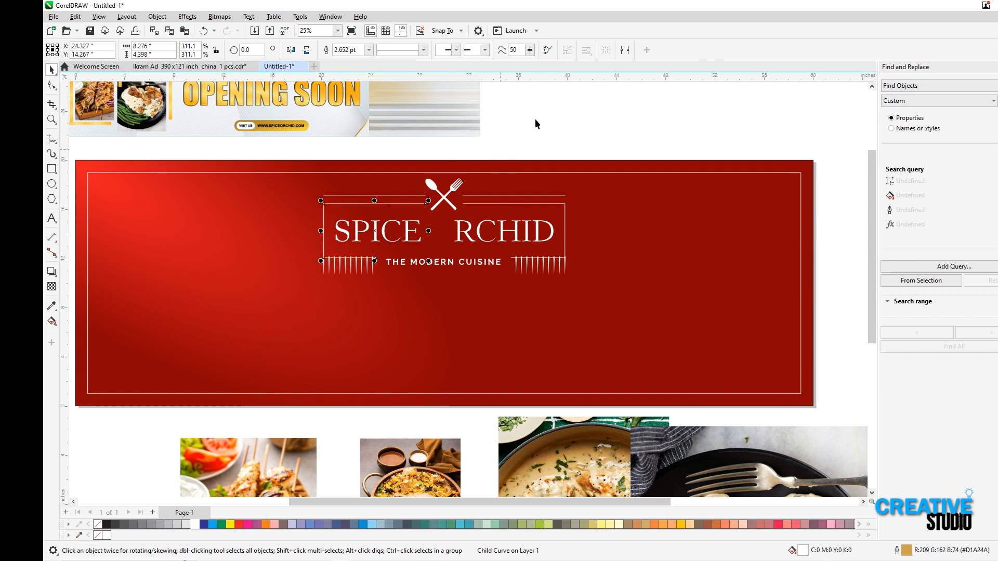
left_click(534, 119)
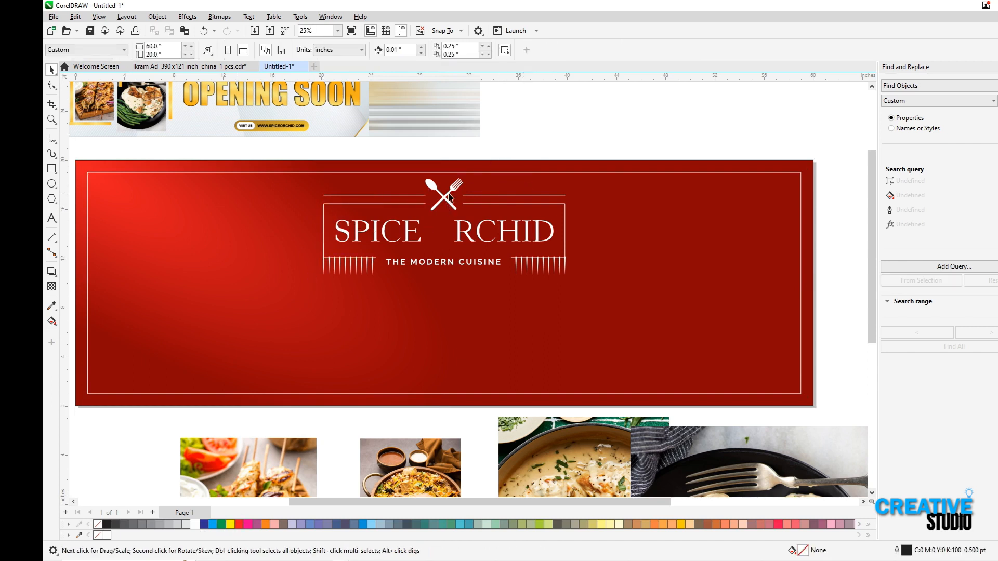
left_click(446, 207)
left_click(538, 138)
Add the text OPENING SOON in the banner's lower part, about 24.6 by 2.4 inches, and centre it horizontally on the banner
left_click(364, 362)
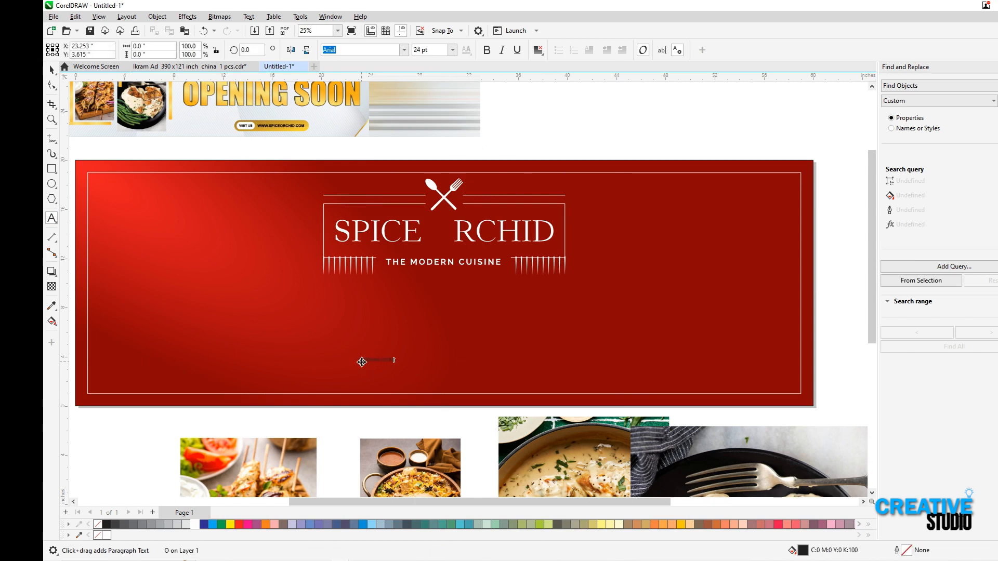
key("ctrl+space")
left_click(547, 231, "shift")
key("c")
left_click(586, 157)
Enlarge the logo group proportionally and centre it horizontally on the banner
left_click(522, 236)
left_click_drag(570, 279, 600, 287)
key("c")
Set the font of the OPENING SOON text to Eras Bold ITC
left_click(451, 360)
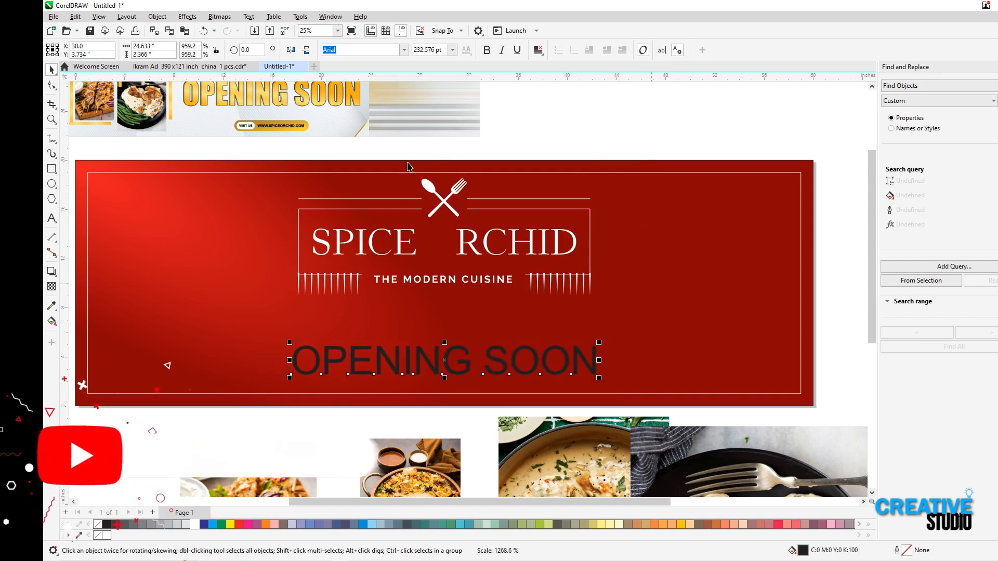
left_click(404, 49)
scroll(377, 181, "down", 3)
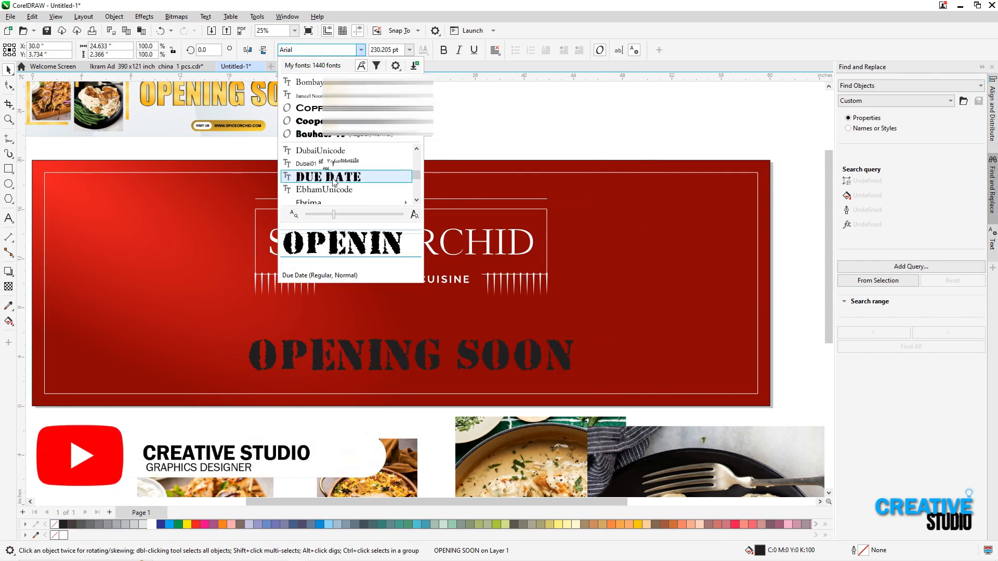
scroll(333, 179, "down", 5)
left_click(328, 148)
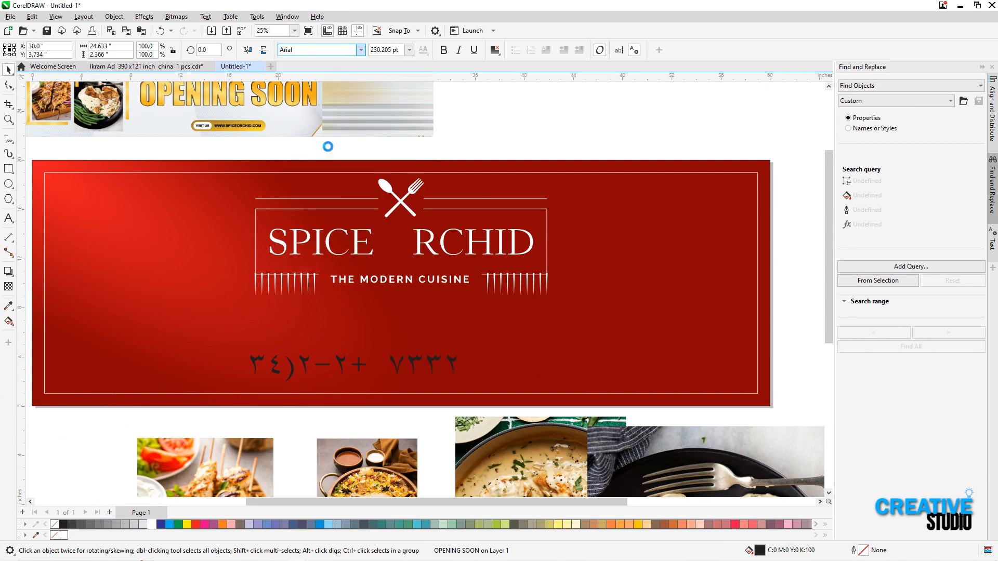
Place the OPENING SOON text horizontally centred just below the logo and enlarge it to about 28 by 2.4 inches
left_click(376, 307)
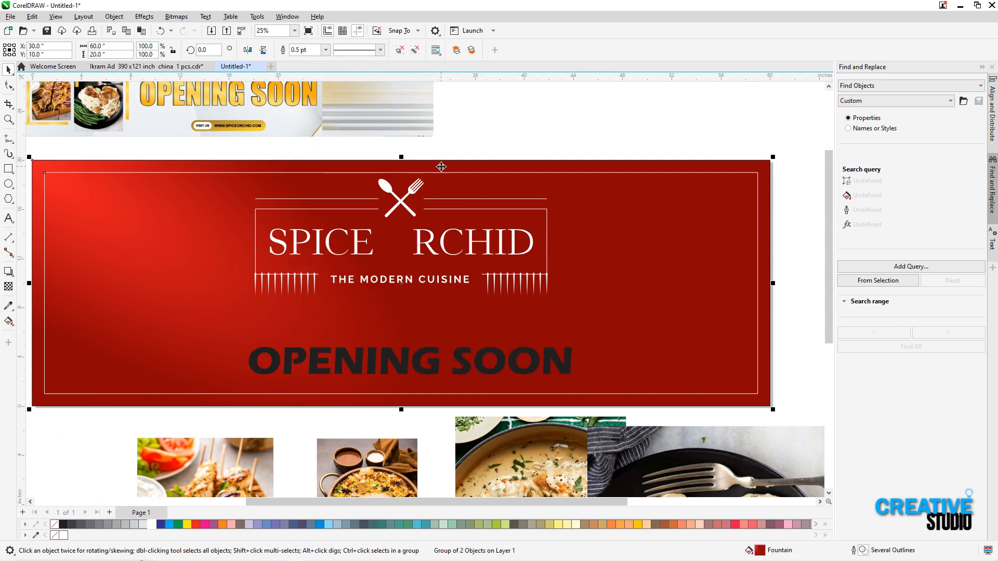
left_click_drag(393, 367, 375, 316)
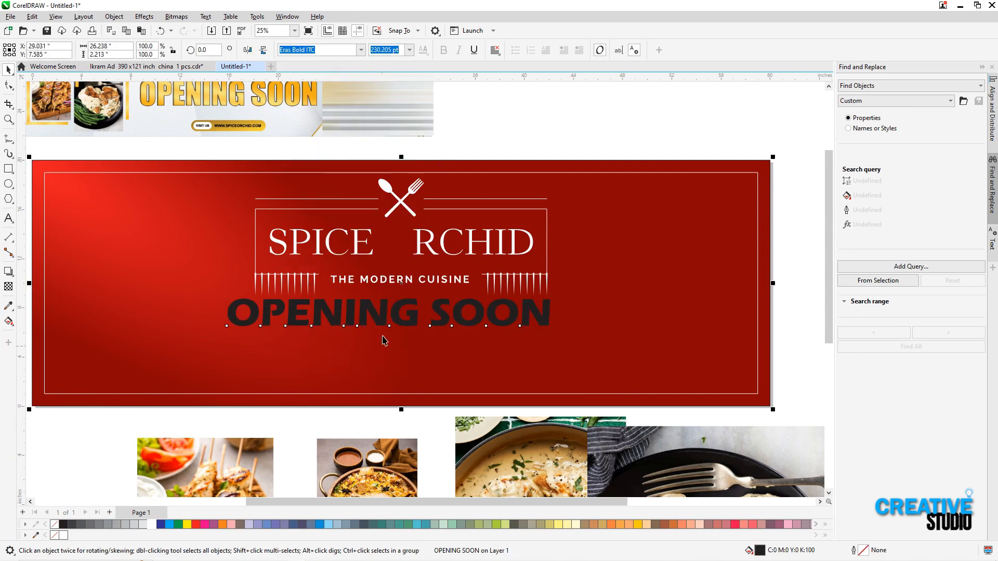
key("c")
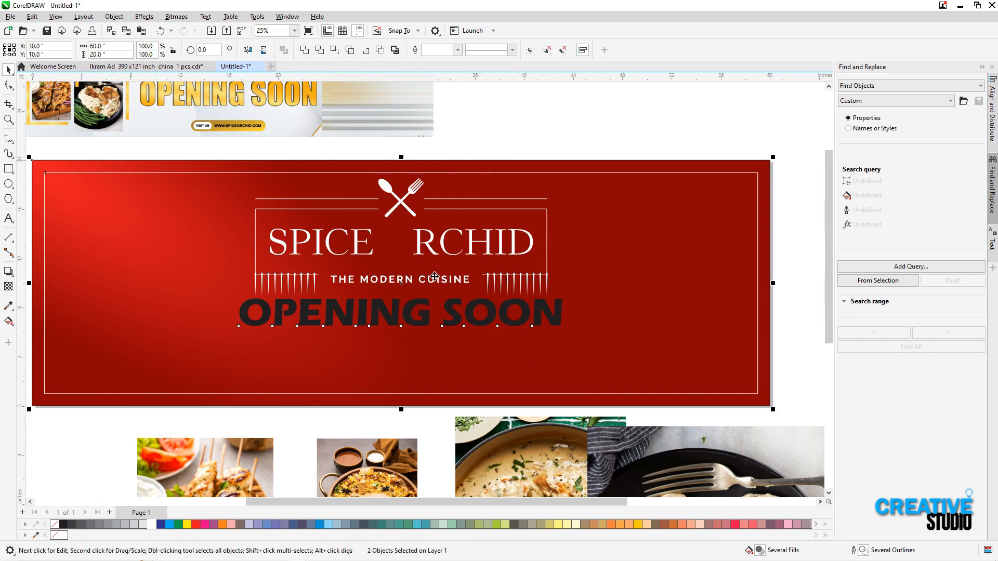
left_click(426, 309)
left_click_drag(410, 309, 407, 326)
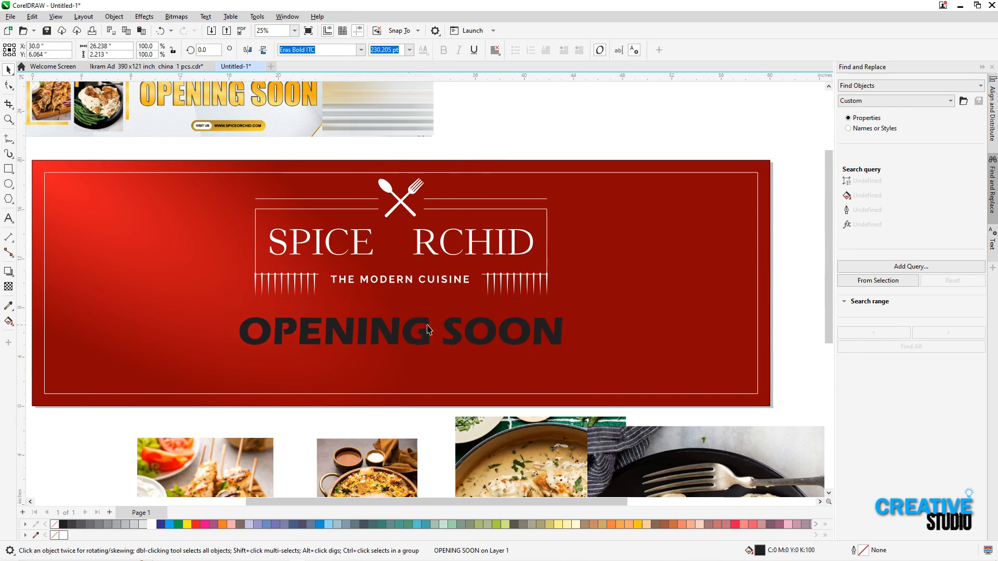
left_click_drag(565, 315, 578, 304)
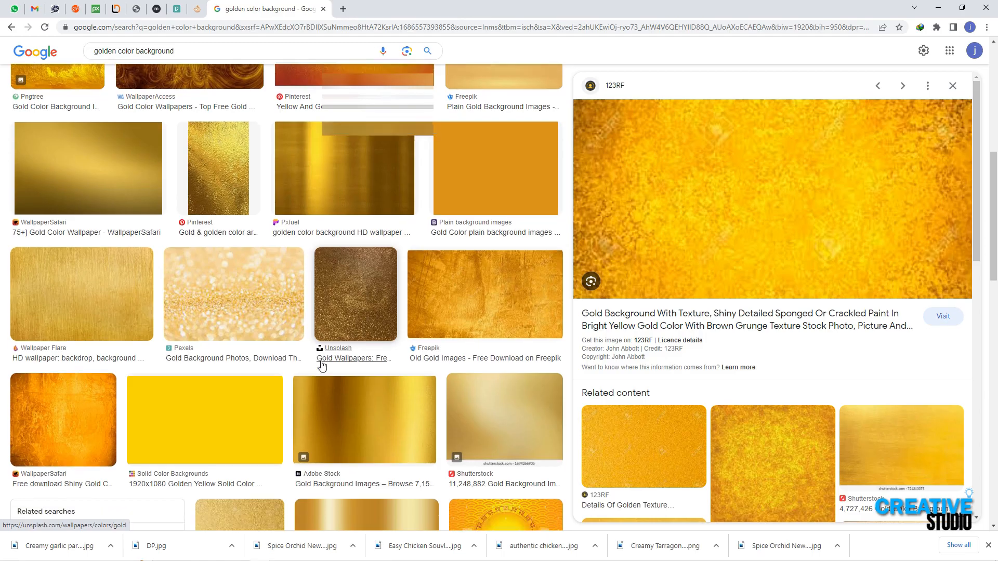
In the browser, open the Pexels gold glitter photo from the golden color background results at full size and copy it
scroll(323, 363, "down", 2)
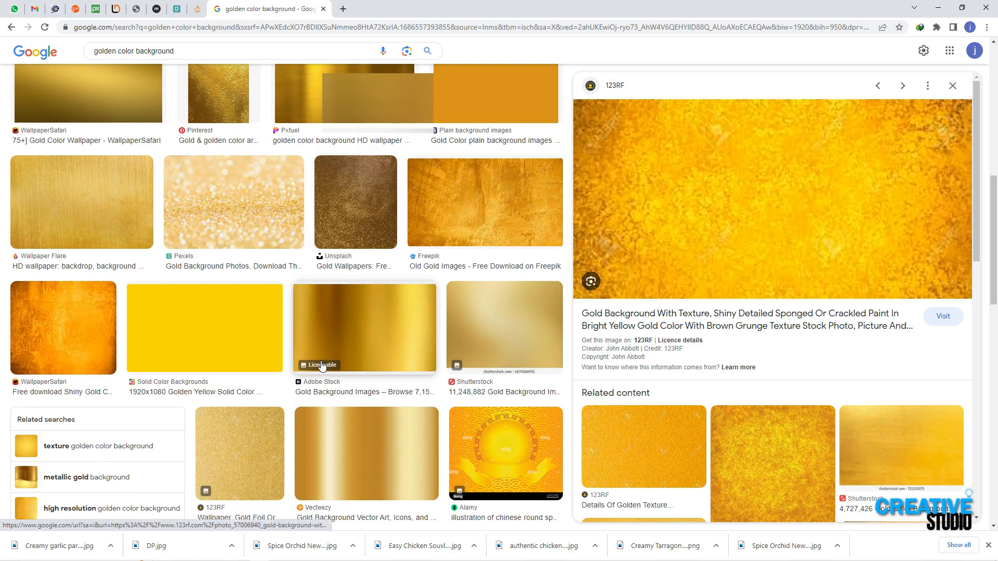
left_click(224, 244)
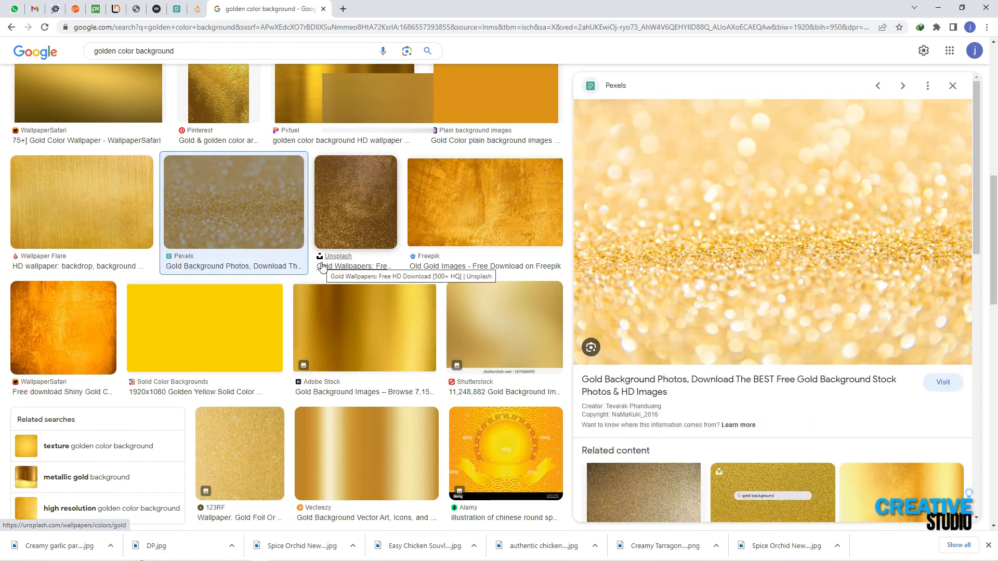
right_click(741, 234)
left_click(769, 332)
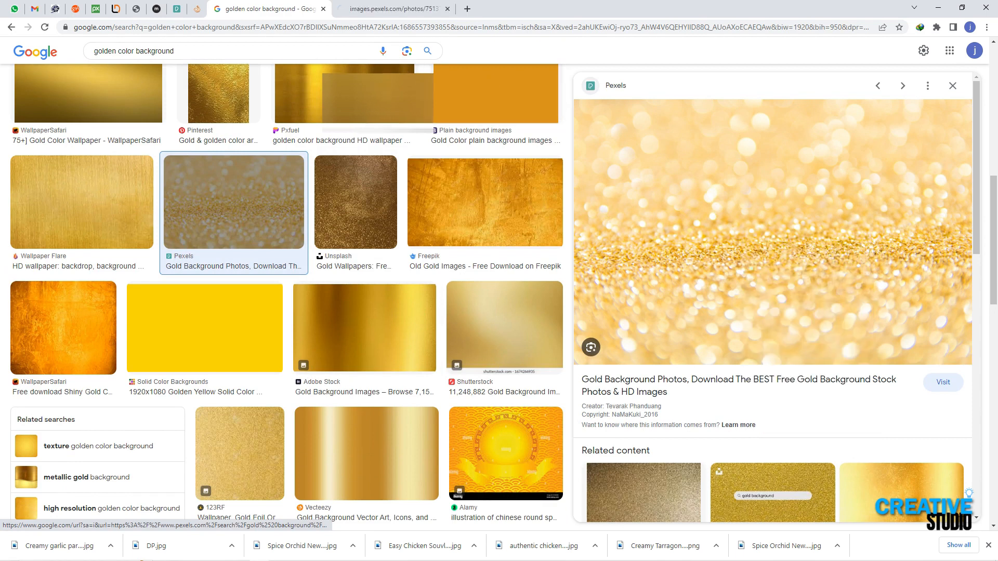
key("ctrl+Tab")
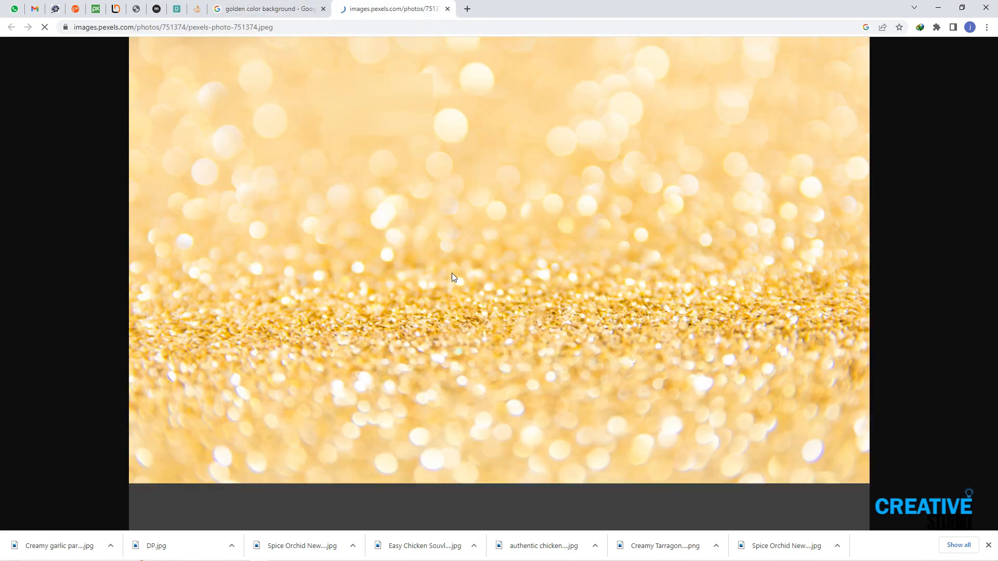
right_click(451, 273)
left_click(884, 133)
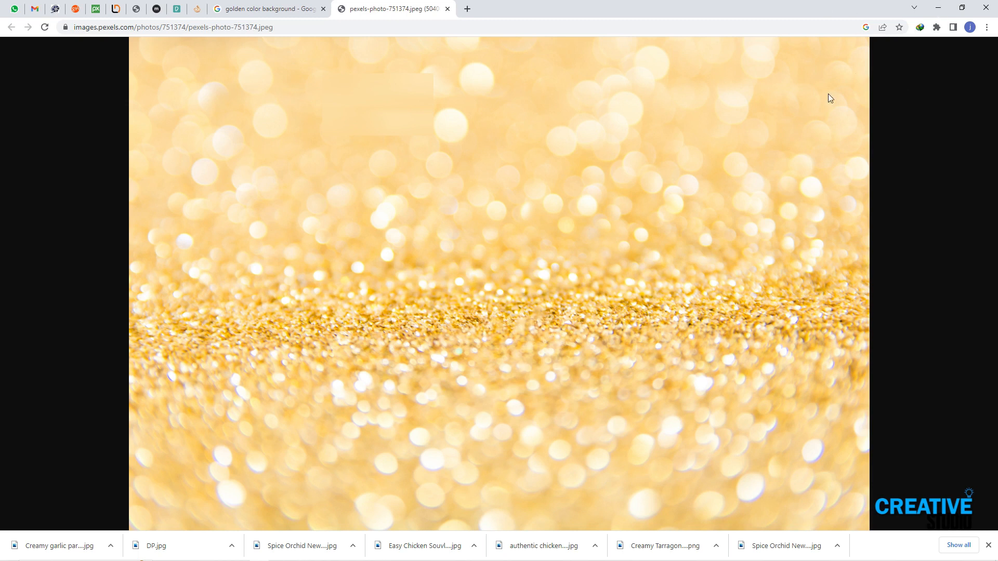
Switch back to the banner in CorelDRAW, paste the gold glitter image and scale it to 5 percent
mouse_move(297, 553)
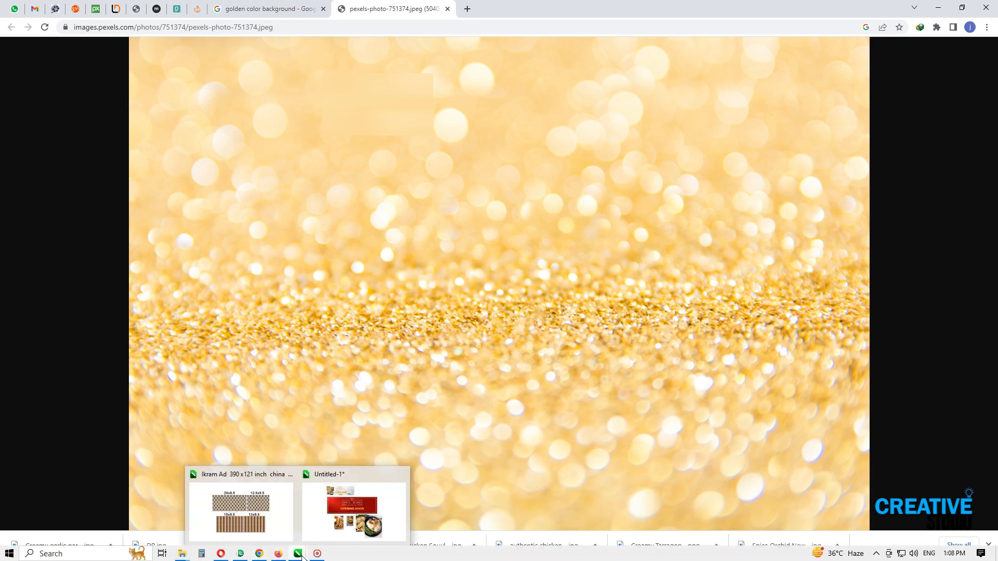
left_click(326, 528)
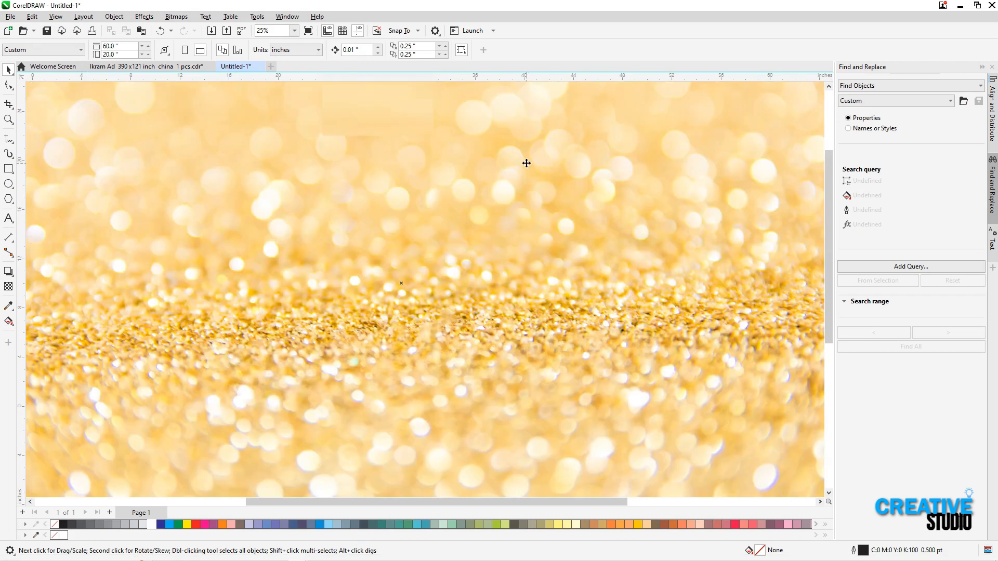
key("Escape")
left_click(236, 144)
double_click(147, 46)
type("5")
key("Tab")
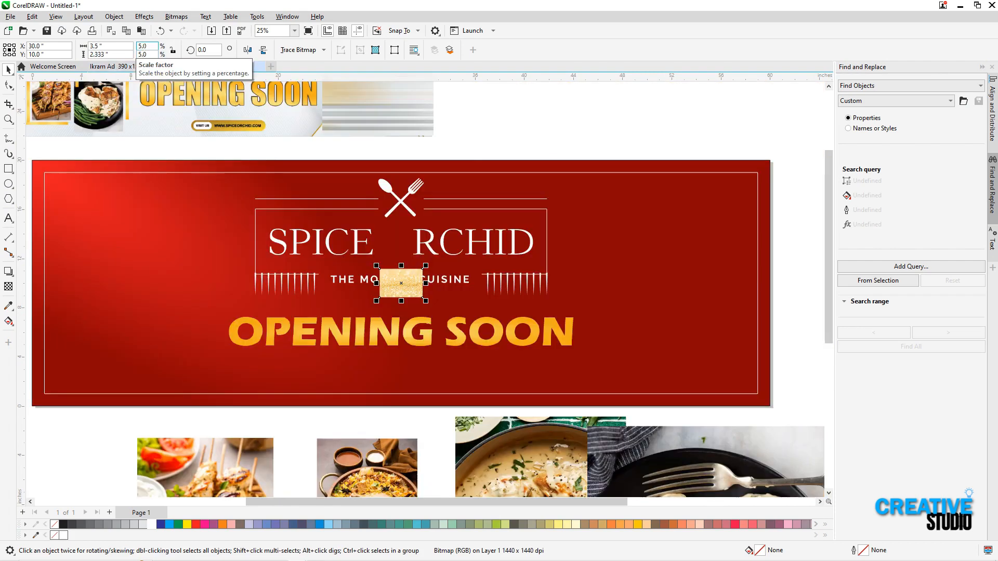
Enlarge the glitter image proportionally to about 28.8 by 19.2 inches and move it over the banner's right end, clear of the text
left_click(482, 142)
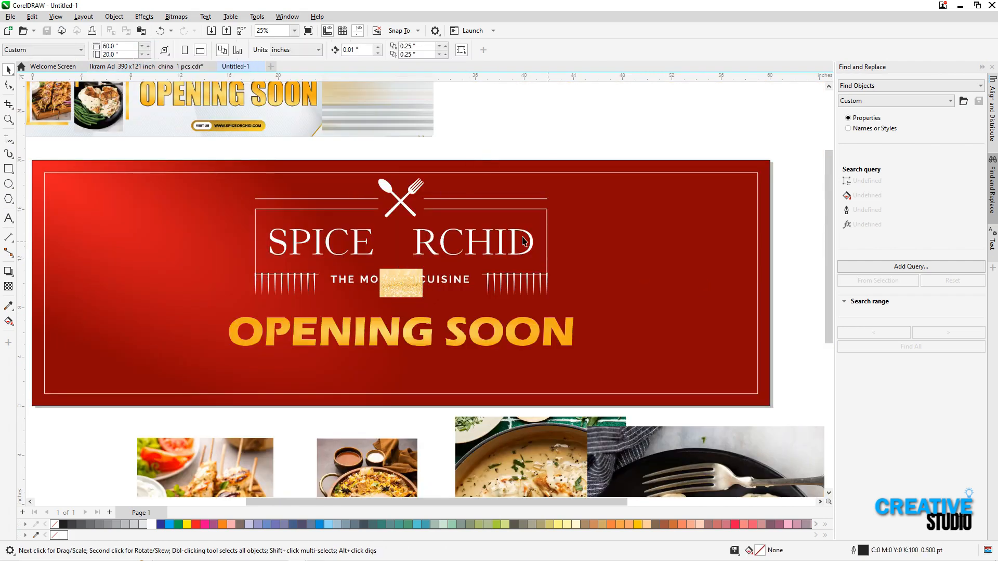
left_click(416, 283)
left_click_drag(425, 266, 581, 163)
left_click_drag(385, 253, 762, 173)
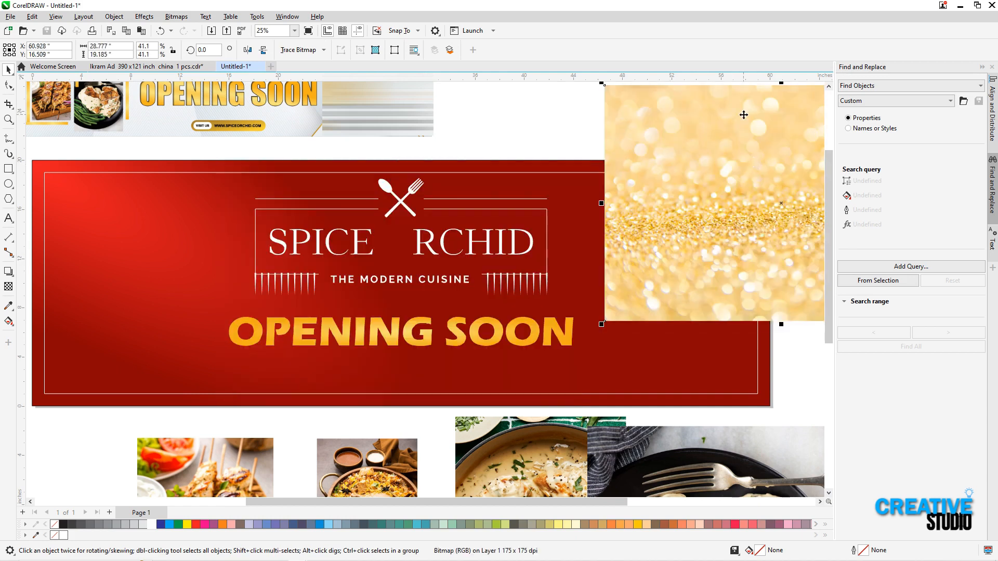
PowerClip the gold glitter image inside the OPENING SOON text
right_click(744, 115)
left_click(779, 252)
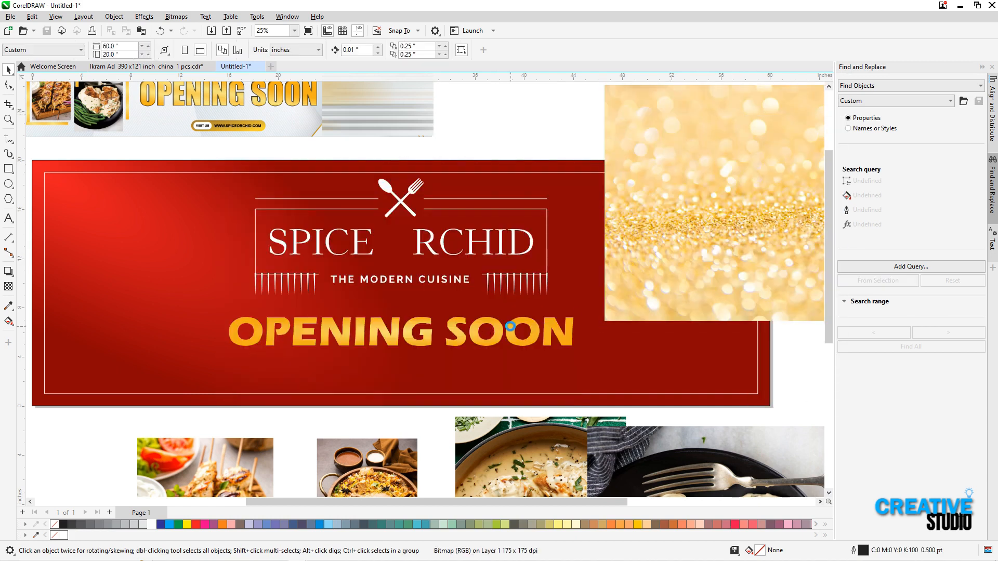
left_click(511, 326)
Resize the glitter image inside the OPENING SOON text proportionally to about 28.4 by 18.9 inches
left_click(544, 315)
left_click(582, 208)
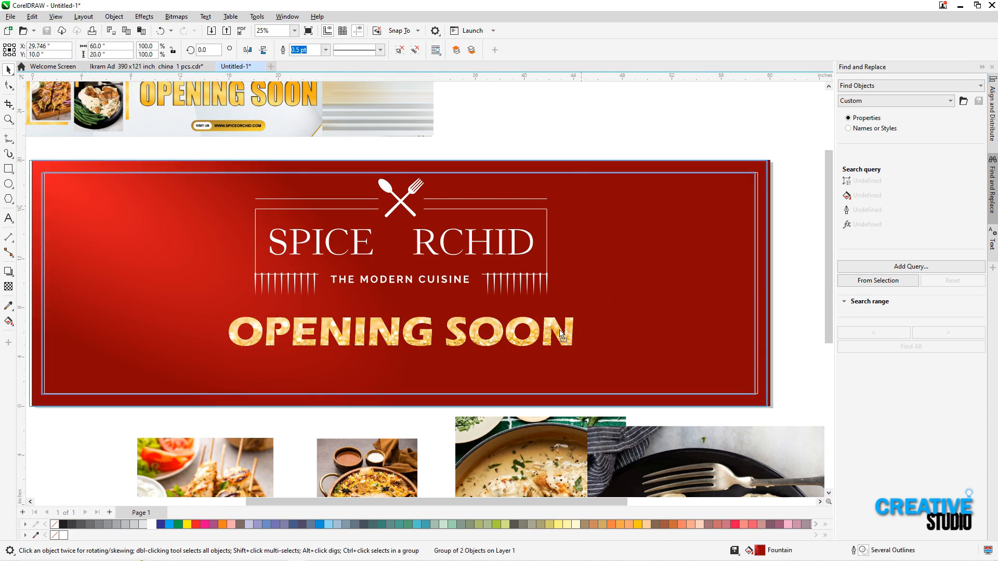
left_click(560, 331)
left_click(532, 134)
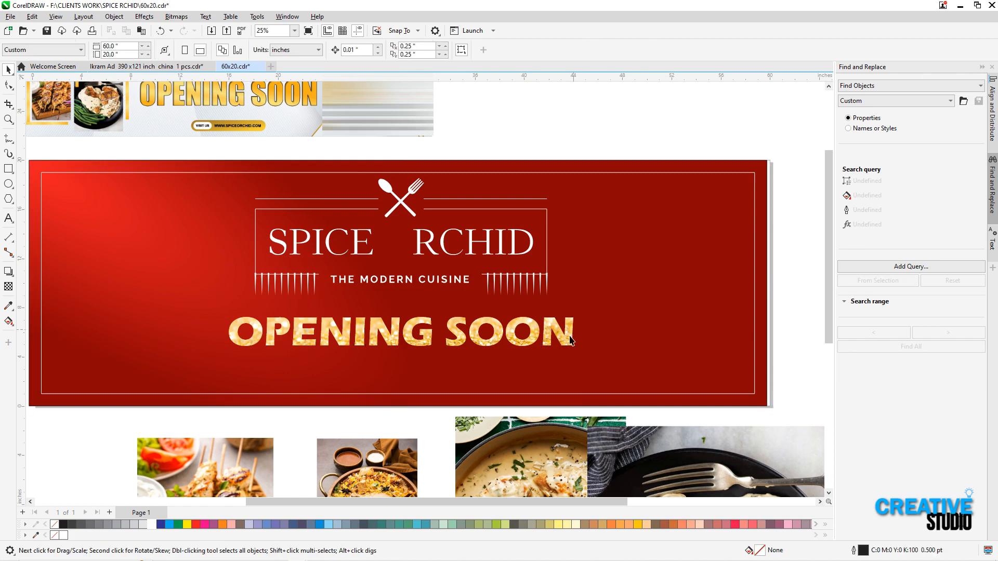
left_click(584, 209)
left_click_drag(583, 209, 579, 212)
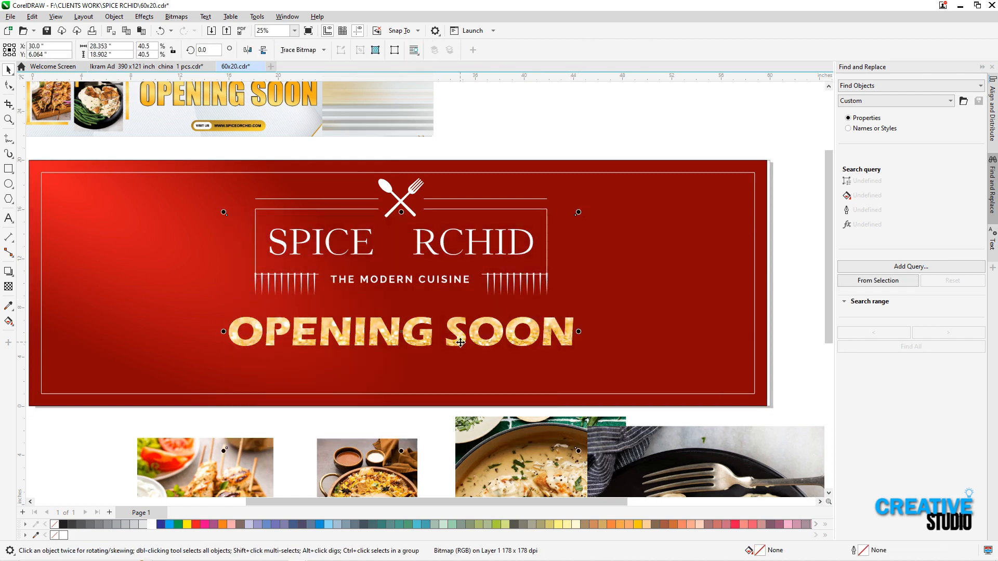
Outline the OPENING SOON text with a 16-point line placed behind the fill and set to scale with the object
left_click(461, 343)
key("F12")
left_click(434, 245)
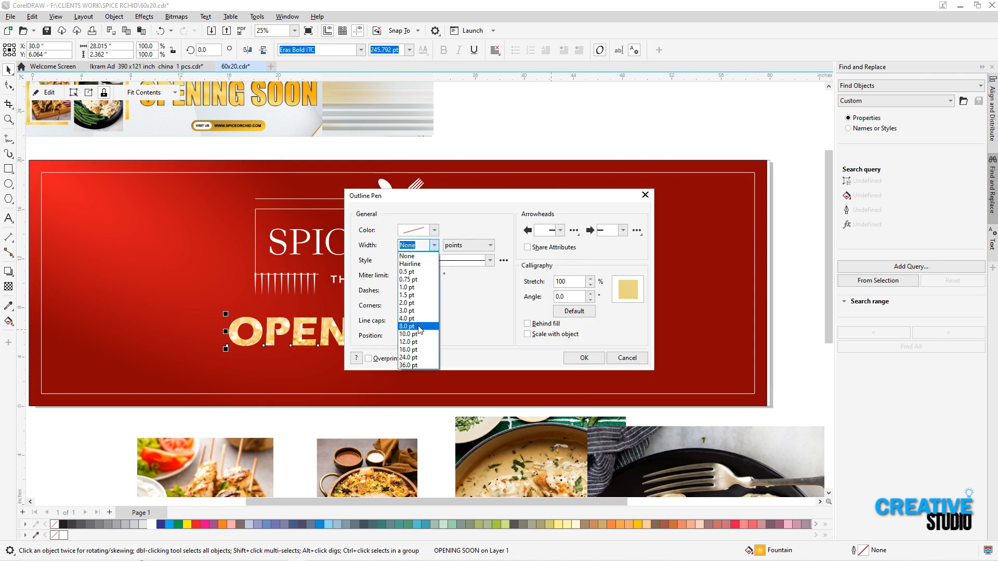
left_click(420, 330)
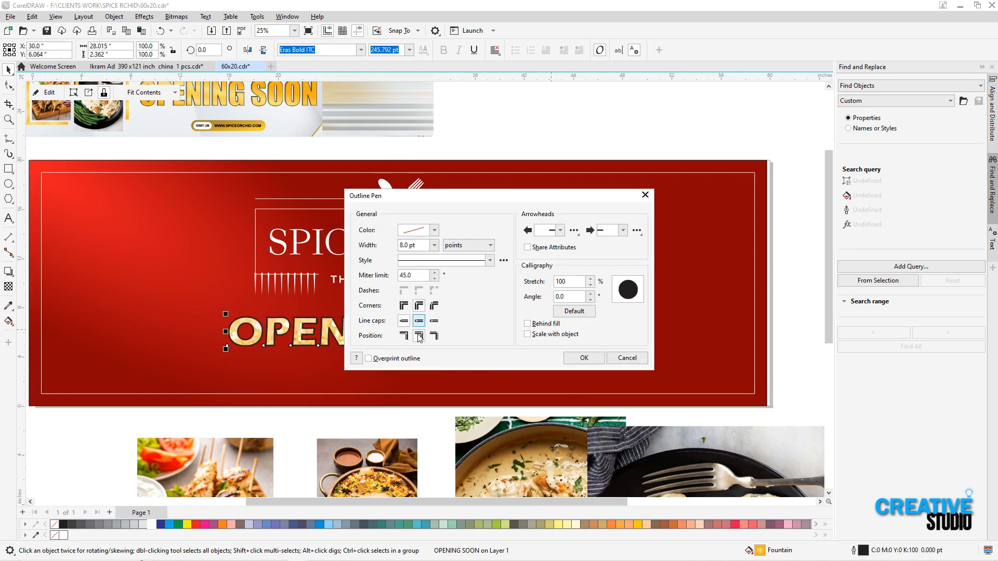
left_click(528, 324)
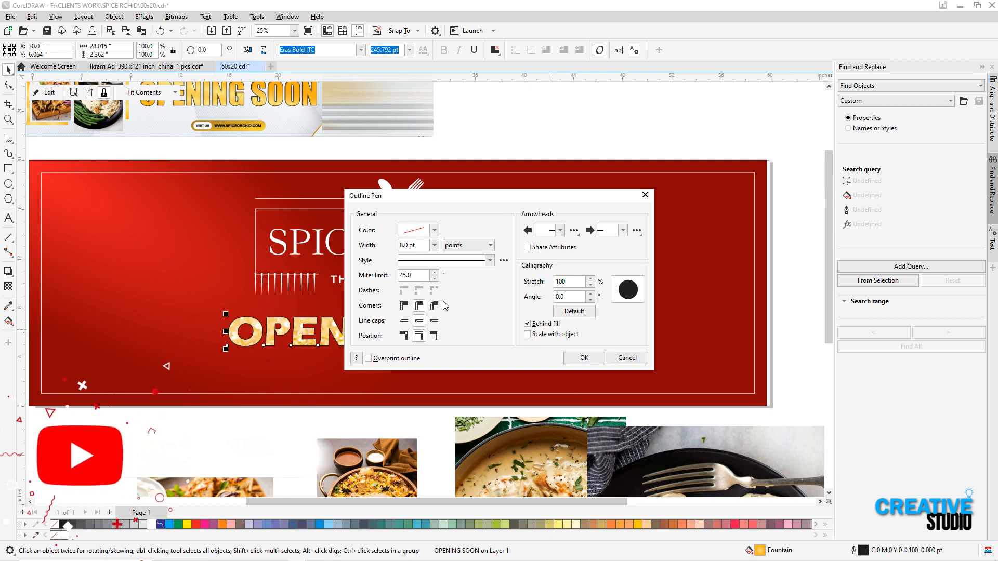
left_click(528, 334)
type("16")
key("Tab")
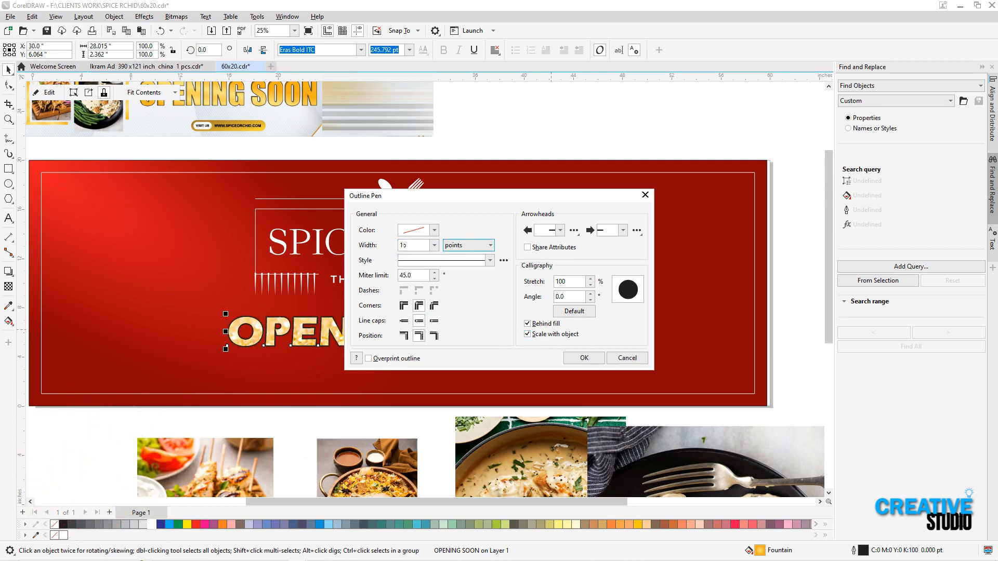
key("Return")
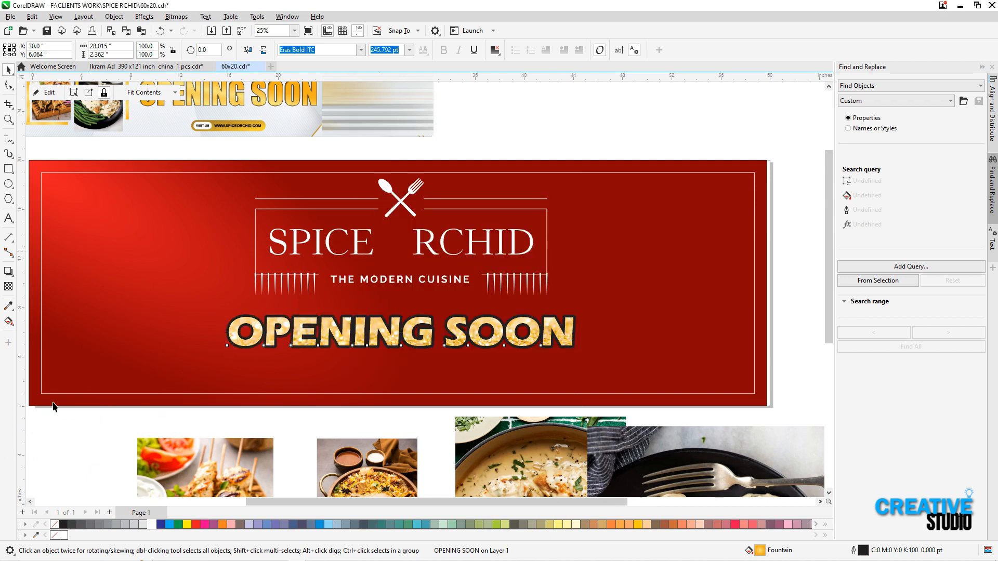
Set the outline color of the OPENING SOON text to rich black, C70 M70 Y70 K100
left_click(322, 343)
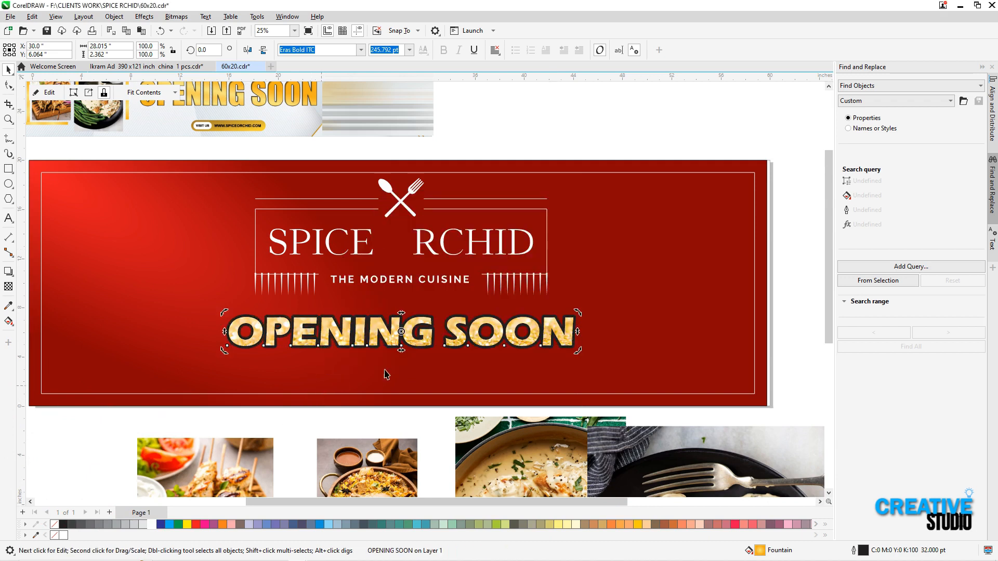
key("shift+F12")
type("70")
key("Tab")
type("70")
key("Tab")
type("70")
key("Return")
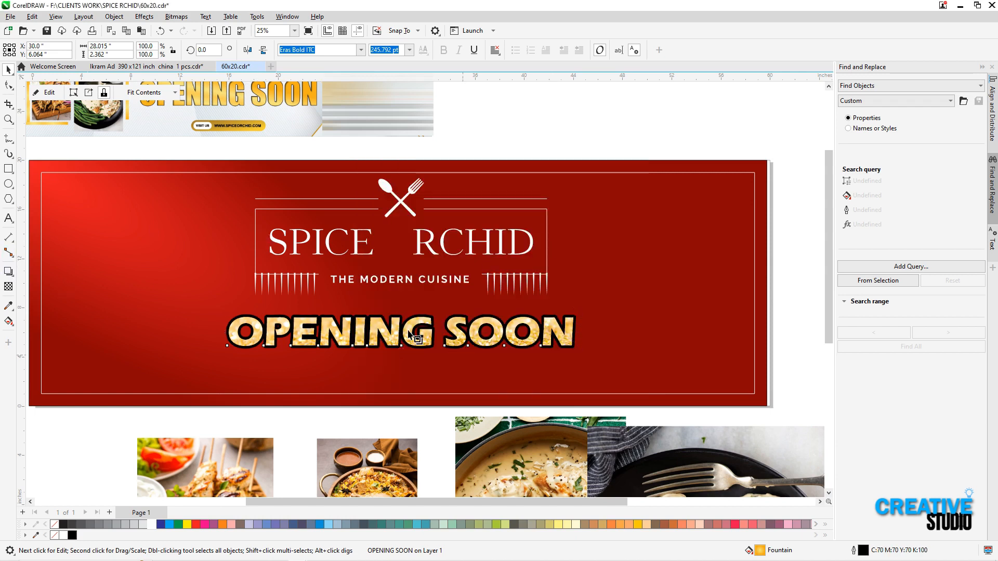
Add a drop shadow to the OPENING SOON text and shift the text and logo slightly toward the banner's left end
left_click_drag(402, 334, 424, 351)
left_click(424, 350)
key("space")
left_click(520, 244)
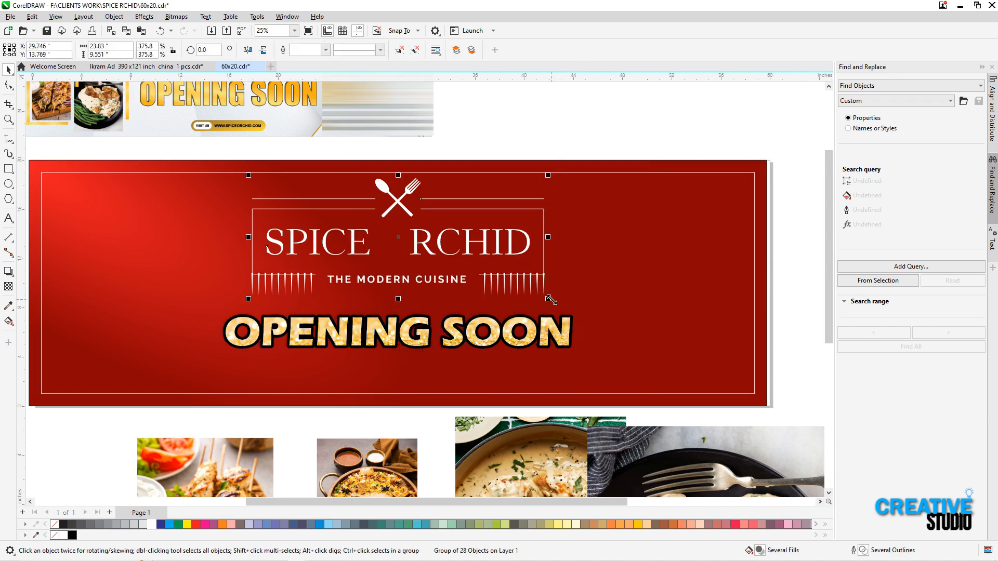
left_click(516, 99)
Draw a portrait rectangle about 5.7 by 7.3 inches near the banner's upper-left corner as a photo frame
scroll(516, 99, "down", 2)
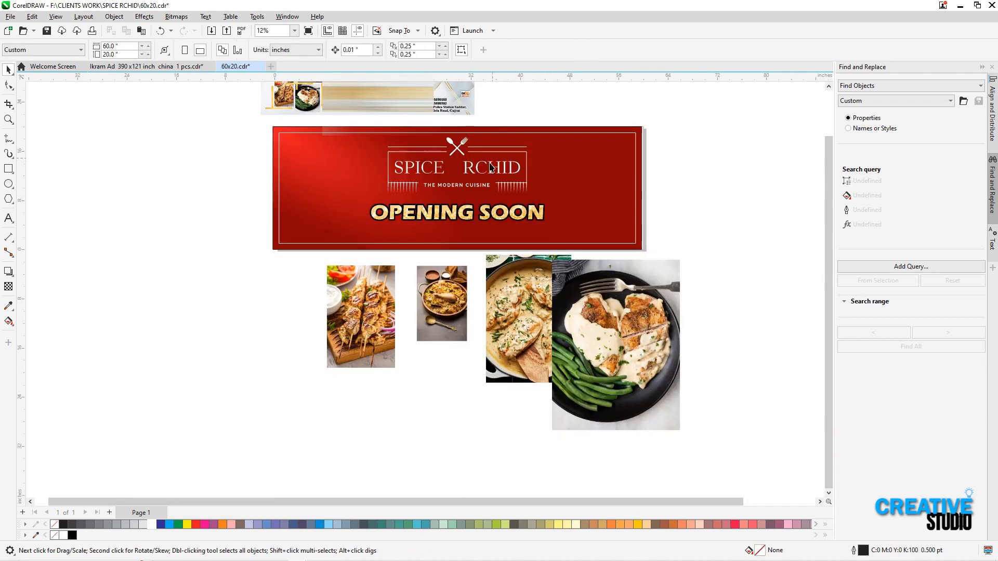
scroll(382, 226, "up", 1)
key("z")
left_click_drag(189, 171, 593, 340)
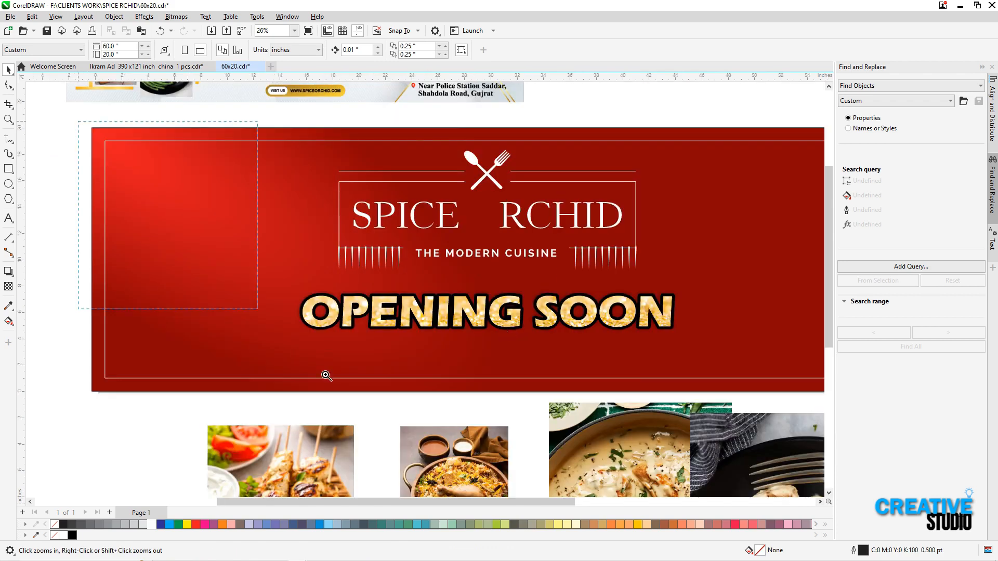
left_click_drag(326, 376, 426, 412)
left_click(9, 170)
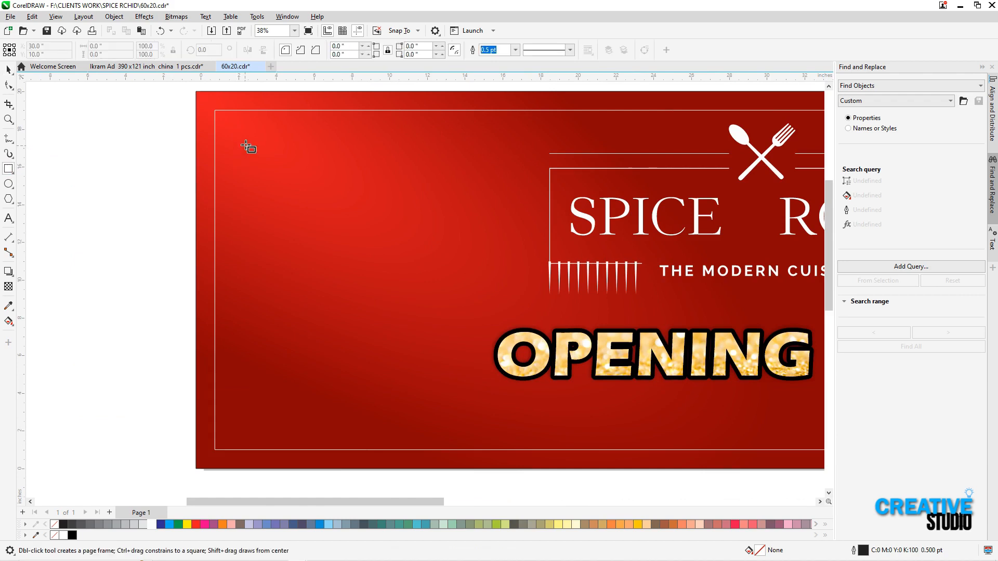
left_click_drag(243, 134, 351, 271)
Draw a thin bar about 4.25 inches long and cross it with a vertical copy above the rectangle's upper-left corner
key("z")
left_click_drag(191, 100, 420, 302)
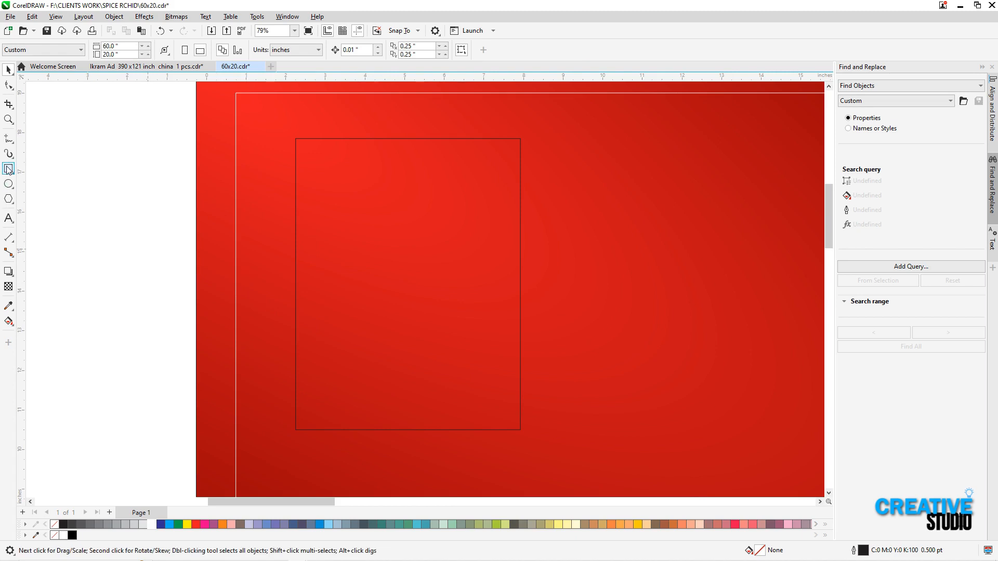
left_click(8, 169)
left_click_drag(444, 147, 363, 195)
key("space")
left_click(406, 125)
right_click(364, 195)
left_click_drag(351, 102, 285, 160)
left_click(314, 116, "shift")
left_click_drag(314, 116, 308, 121)
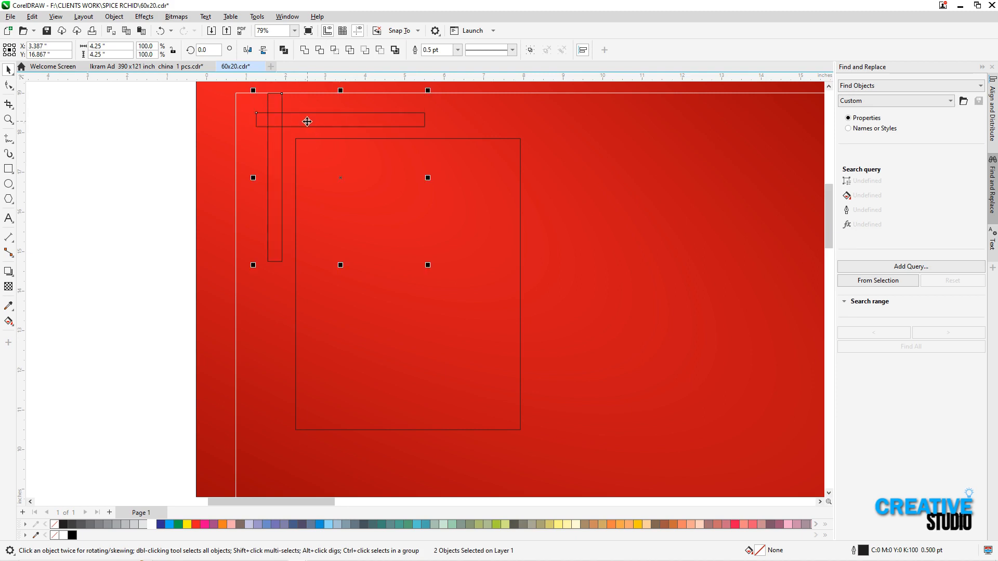
Nudge the two crossed bars right and down toward the rectangle's upper-left corner
key("Right")
key("Right")
key("Down")
key("Down")
key("Right")
key("Right")
key("Right")
key("Down")
key("Down")
key("Right")
key("Right")
key("Right")
key("Right")
key("Right")
Scale the frame and its corner bars together to about 5.7 by 7.3 inches and duplicate them into a staggered two-by-two arrangement
left_click(120, 202)
scroll(120, 201, "down", 2)
key("F4")
key("F2")
left_click_drag(214, 167, 348, 280)
key("space")
left_click_drag(133, 104, 410, 334)
left_click_drag(316, 249, 304, 243)
left_click_drag(328, 280, 321, 272)
left_click_drag(290, 239, 287, 230)
left_click_drag(164, 87, 591, 473)
left_click_drag(284, 172, 405, 349)
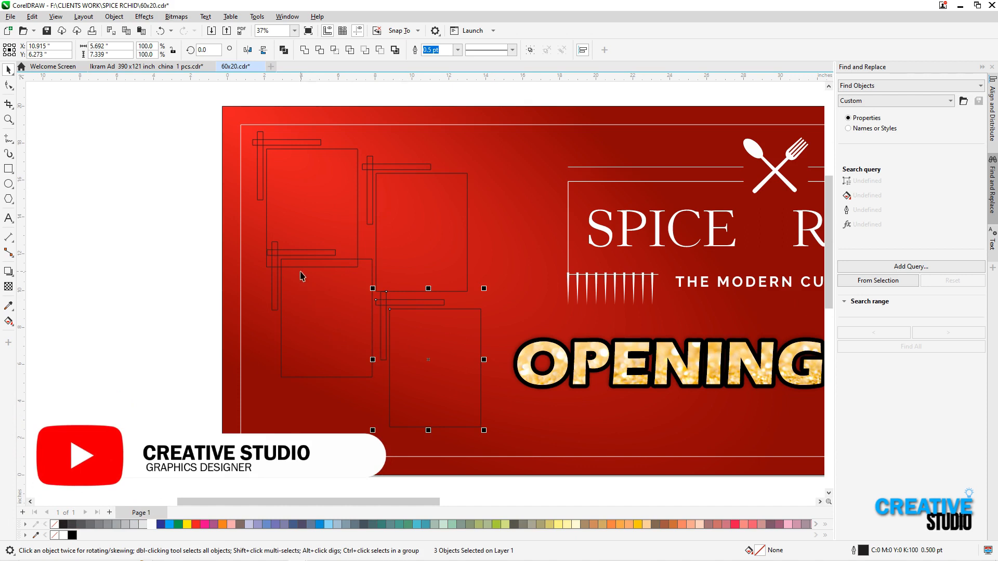
Rotate the fourth frame's corner bars 180 degrees and move them to that frame's lower-right corner
left_click_drag(194, 294, 485, 384)
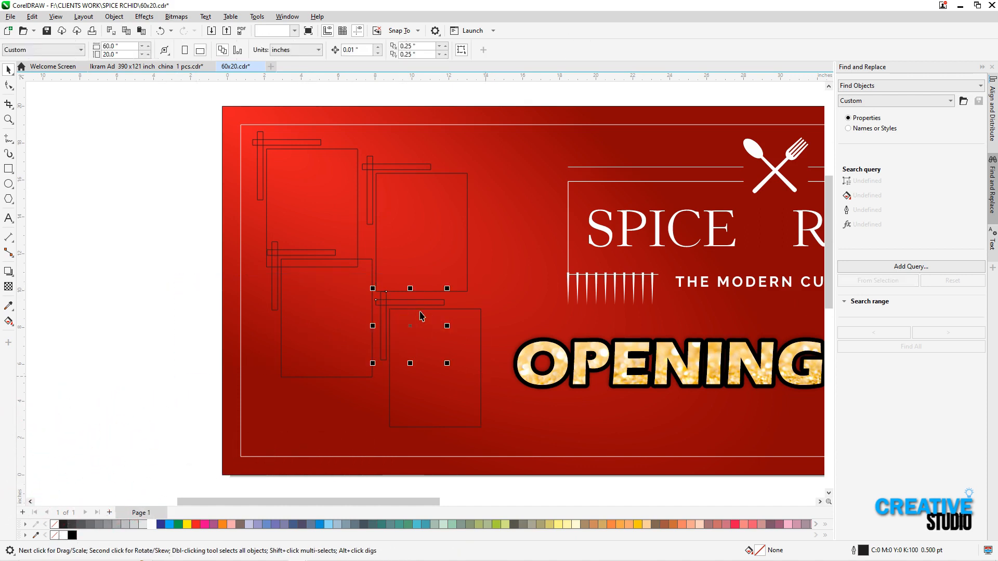
left_click(447, 299)
left_click_drag(447, 286, 364, 374)
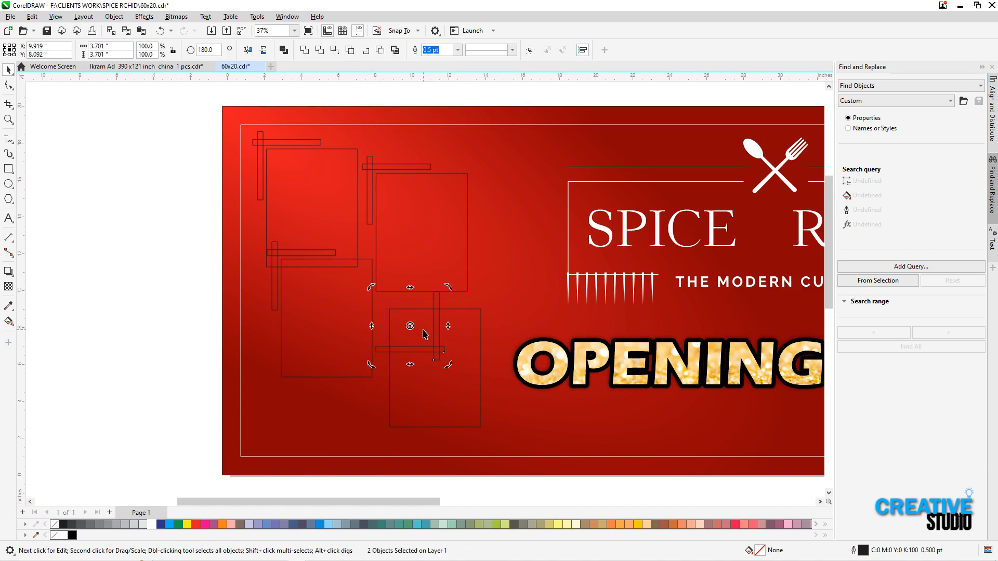
left_click(424, 334)
left_click(438, 327)
left_click(401, 352, "shift")
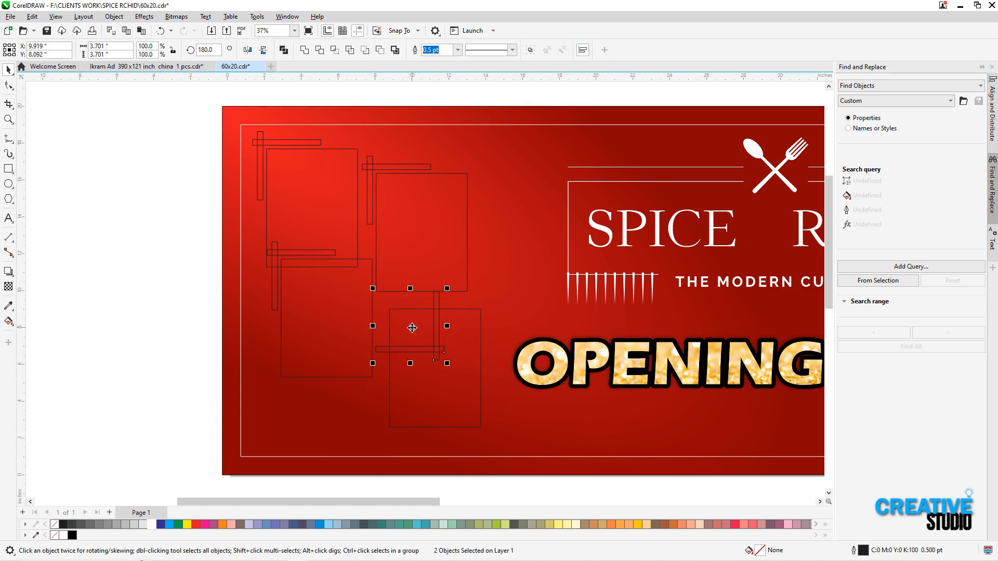
left_click_drag(469, 417, 467, 416)
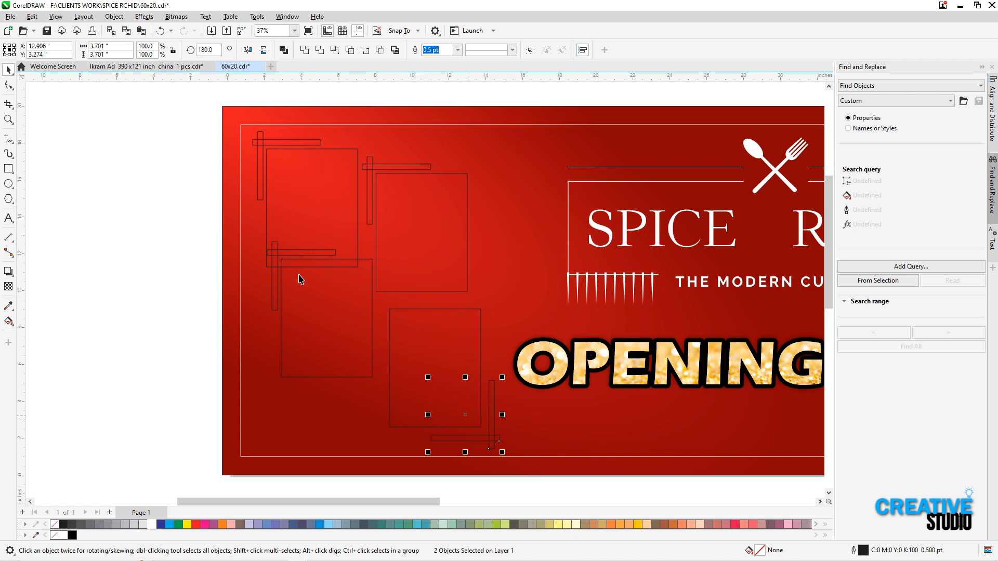
Delete the corner bars from the lower-left and upper-right frames
left_click(285, 265)
key("Delete")
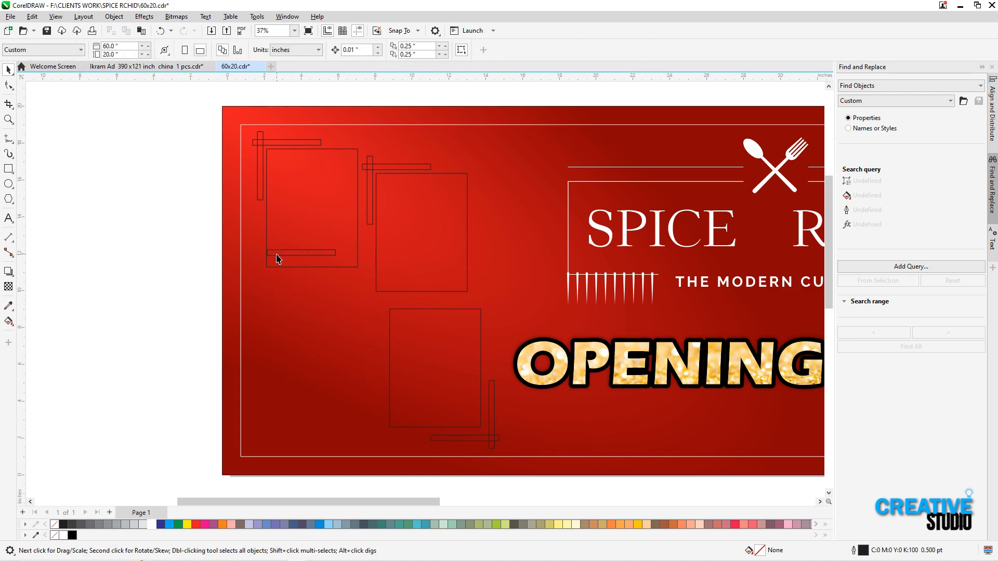
key("ctrl+z")
left_click(191, 241)
left_click_drag(342, 84, 474, 279)
key("Delete")
Move the lower-left frame directly beneath the upper-left one and group the lower-right frame with its corner bars
left_click_drag(312, 319, 297, 347)
left_click(229, 300)
left_click(465, 283)
left_click(435, 330)
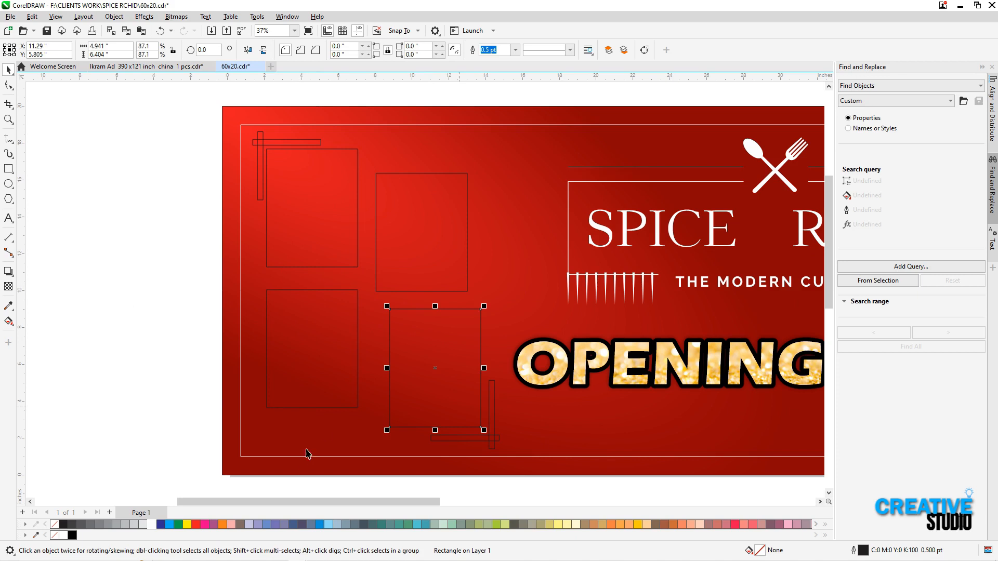
left_click_drag(333, 489, 537, 295)
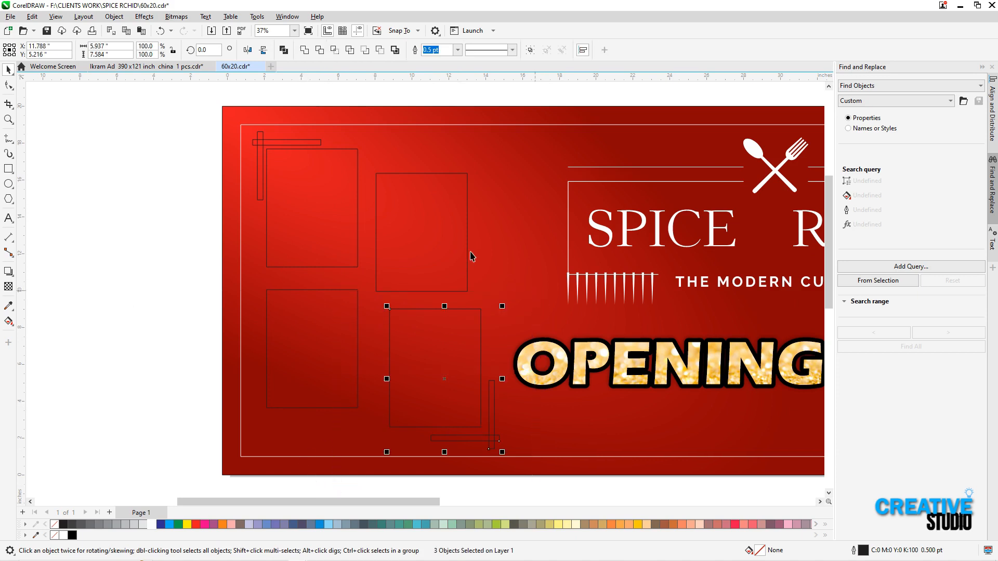
Align the right column's frames vertically and move the four frames together with small, even gaps
left_click(451, 261)
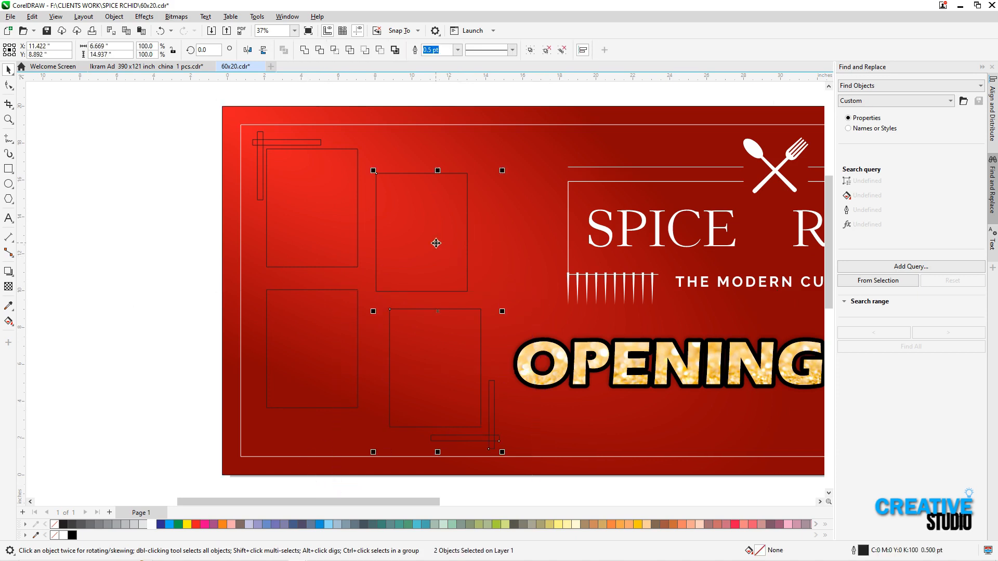
left_click_drag(397, 374, 347, 342)
left_click(424, 268, "shift")
left_click(413, 313, "shift")
left_click_drag(407, 280, 397, 288)
key("ctrl+z")
left_click(408, 331)
left_click(409, 276, "shift")
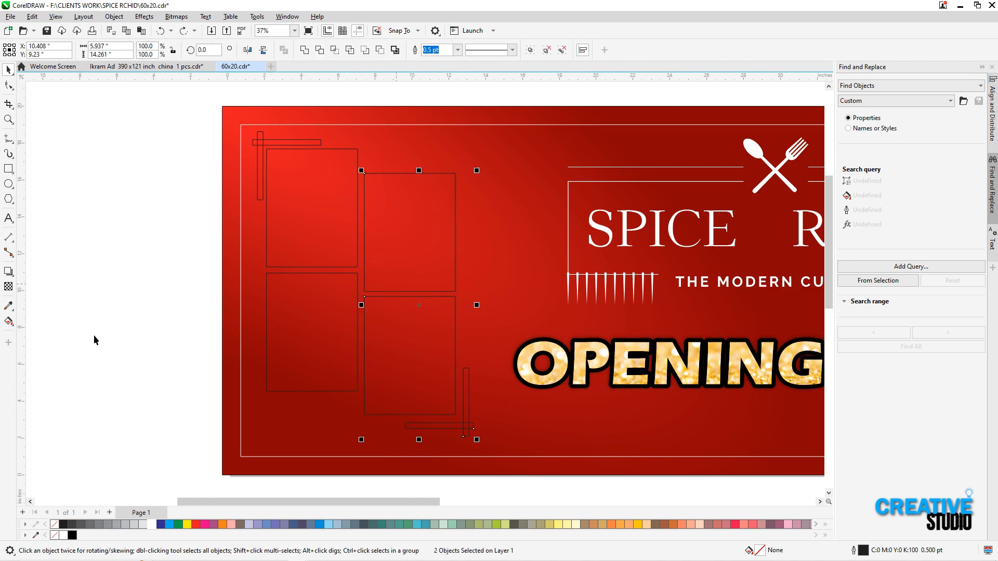
left_click(123, 338)
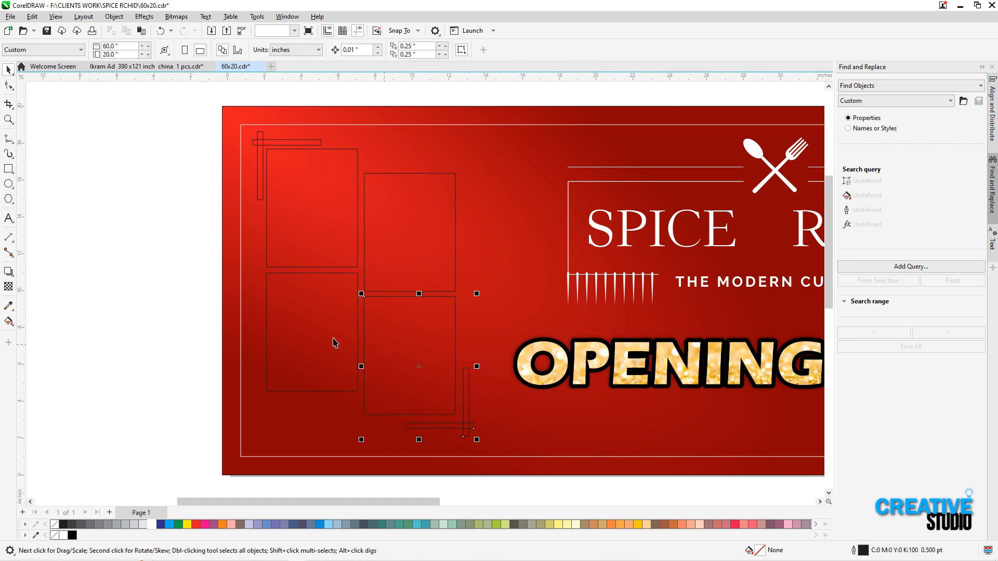
Resize all frames and corner bars together to about 13.9 by 16.5 inches and position them inside the banner's white border
left_click(266, 229, "shift")
left_click_drag(170, 99, 520, 475)
left_click_drag(364, 443, 363, 398)
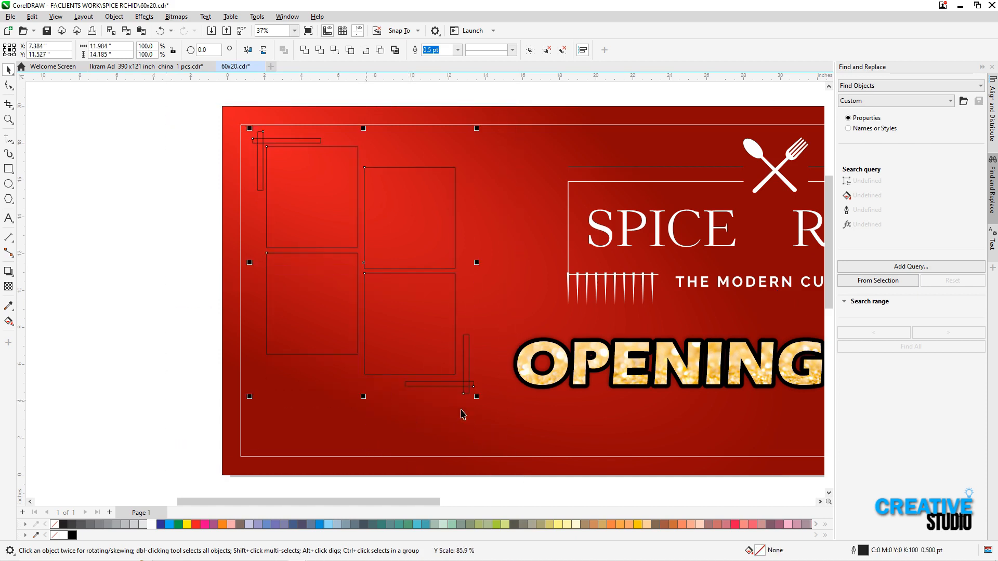
left_click_drag(477, 398, 514, 440)
left_click_drag(386, 275, 385, 277)
key("Right")
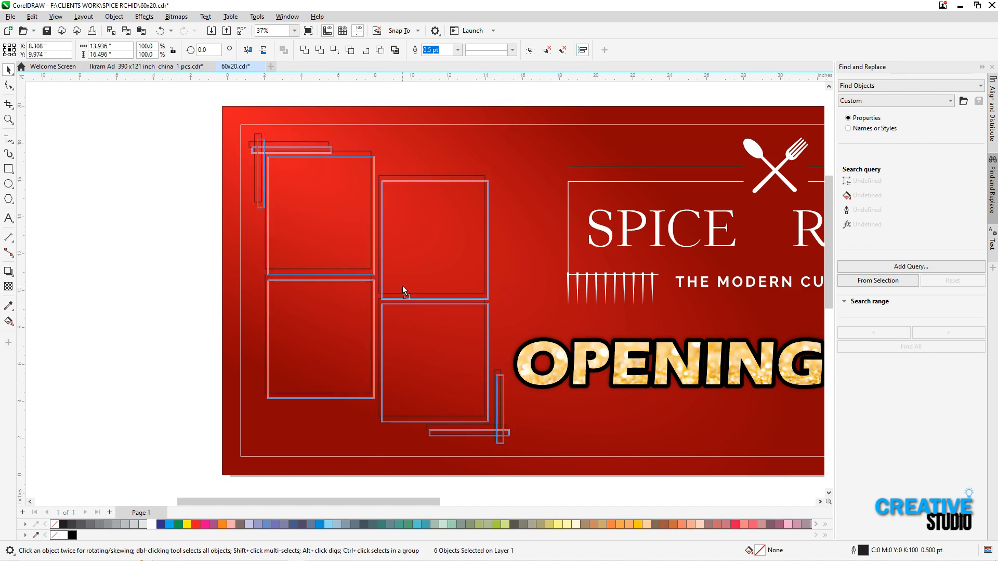
Resize the upper-right frame to about 5.8 by 7.8 inches and extend the lower-left frame down level with the lower-right one
left_click(170, 260)
scroll(204, 266, "down", 2)
key("F2")
left_click_drag(198, 176, 539, 453)
right_click(247, 339)
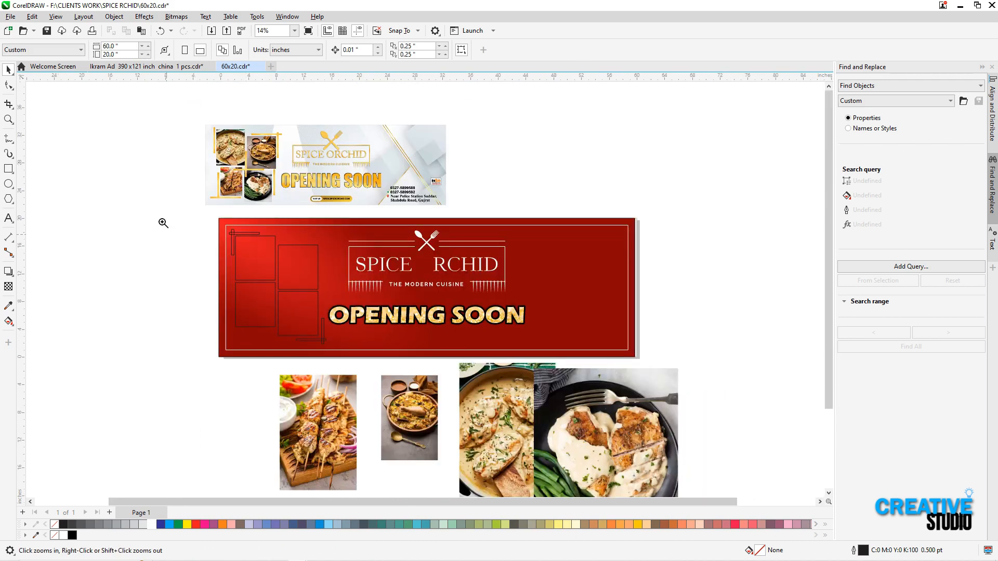
left_click_drag(364, 384, 380, 391)
left_click_drag(272, 129, 648, 438)
left_click_drag(492, 160, 519, 129)
left_click(321, 373)
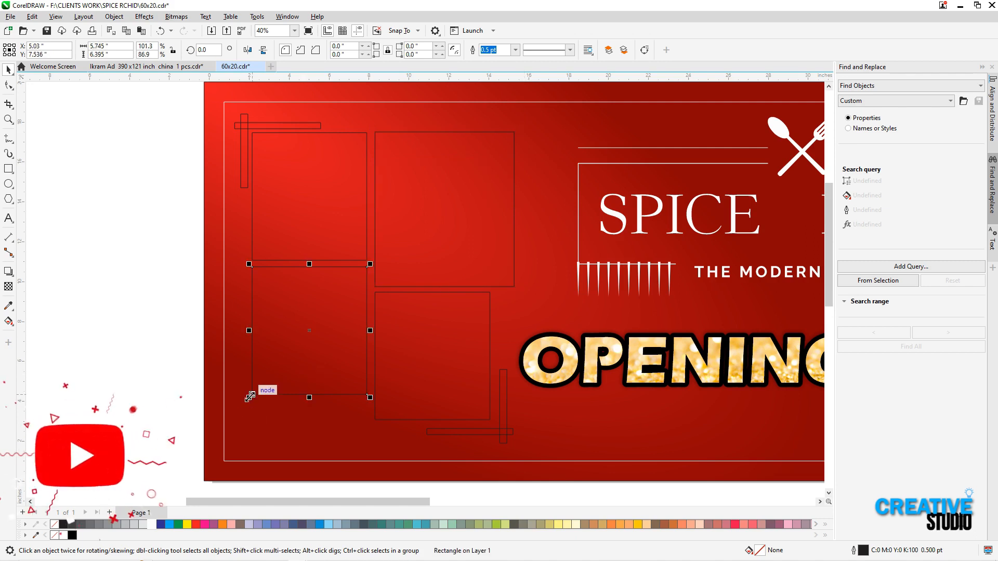
left_click_drag(309, 397, 311, 422)
left_click(511, 219)
left_click_drag(519, 210, 495, 210)
PowerClip the grilled kebab photo inside the upper-left frame
key("z")
right_click(429, 253)
left_click_drag(258, 149, 853, 499)
right_click(252, 332)
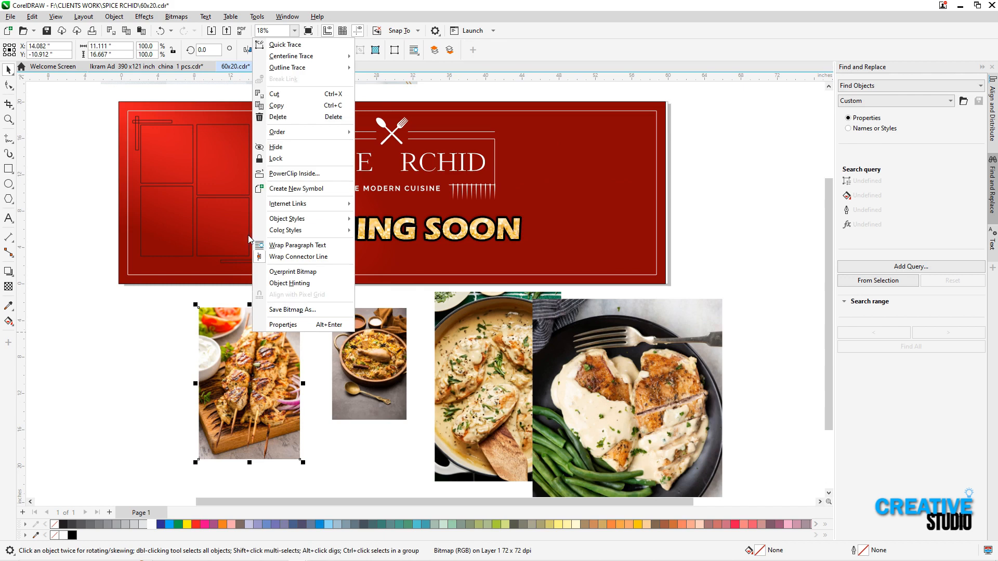
left_click(294, 173)
left_click(160, 178)
Scale the clipped kebab photo proportionally to about 5.7 by 8.6 inches within its frame
key("z")
left_click_drag(119, 107, 331, 265)
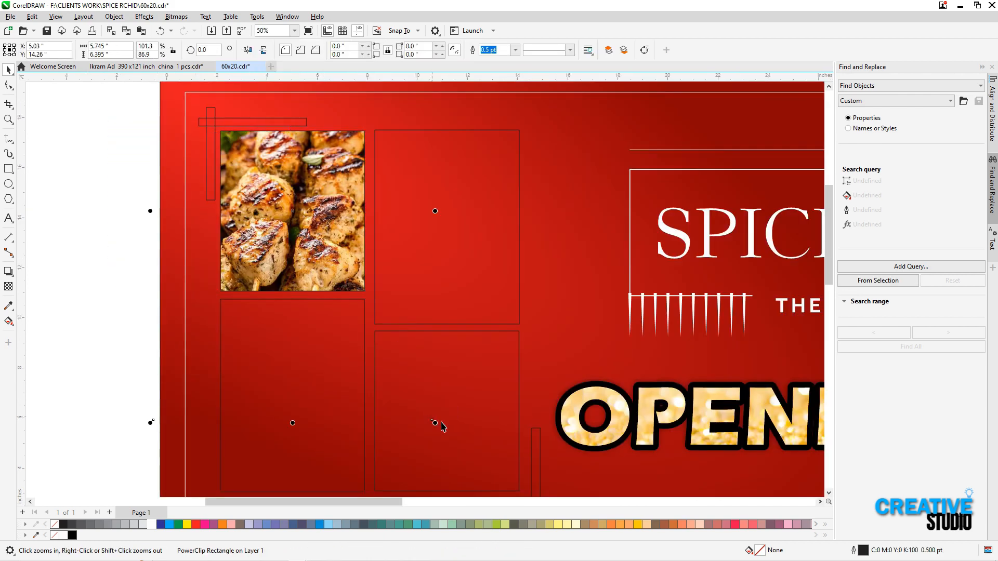
left_click_drag(435, 421, 393, 323)
PowerClip the rice and chicken bowl photo inside the upper-right frame and scale it proportionally to about 5.7 by 8.6 inches
scroll(360, 336, "down", 2)
key("F4")
key("F2")
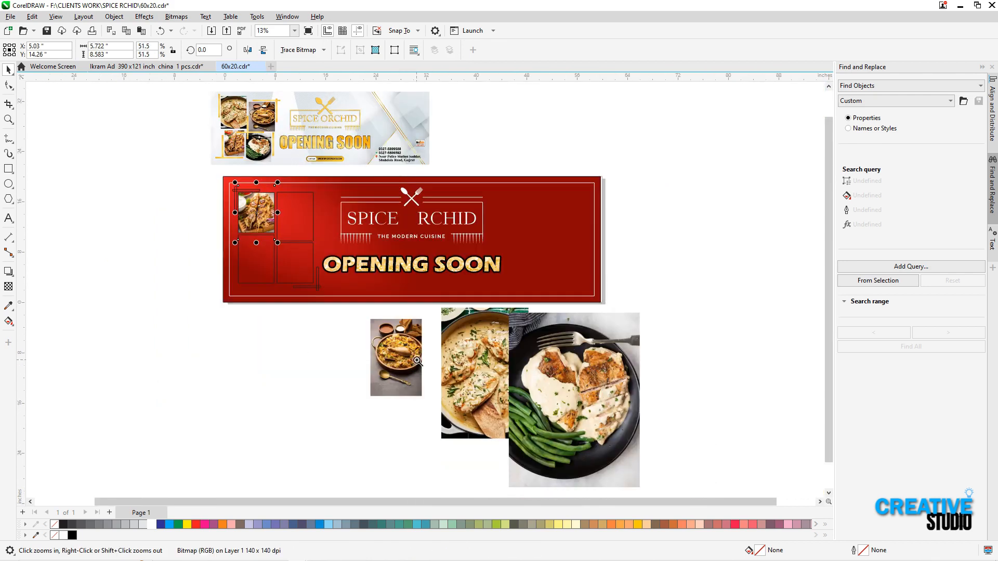
key("F3")
left_click_drag(521, 362, 521, 362)
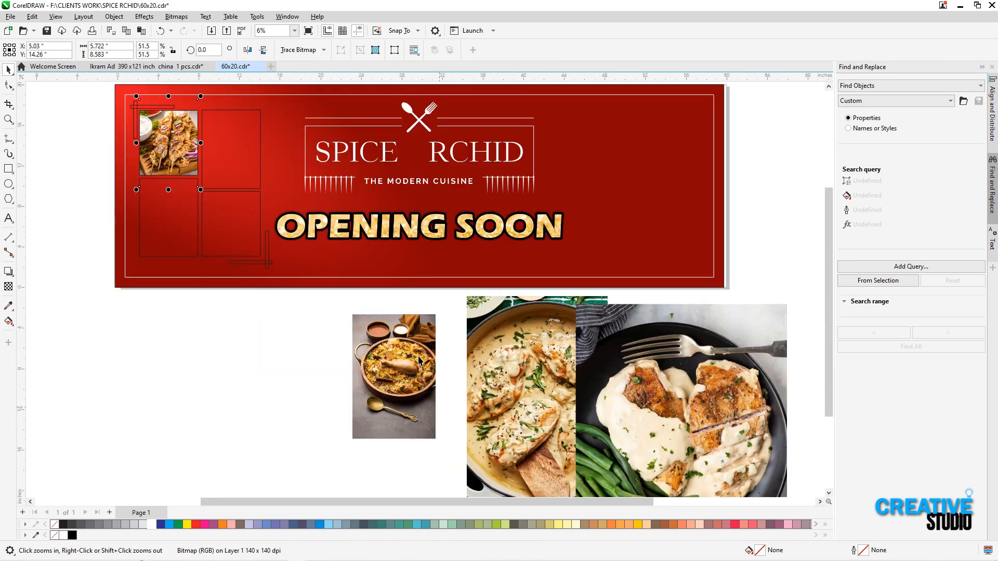
right_click(419, 356)
left_click(455, 201)
left_click(220, 155)
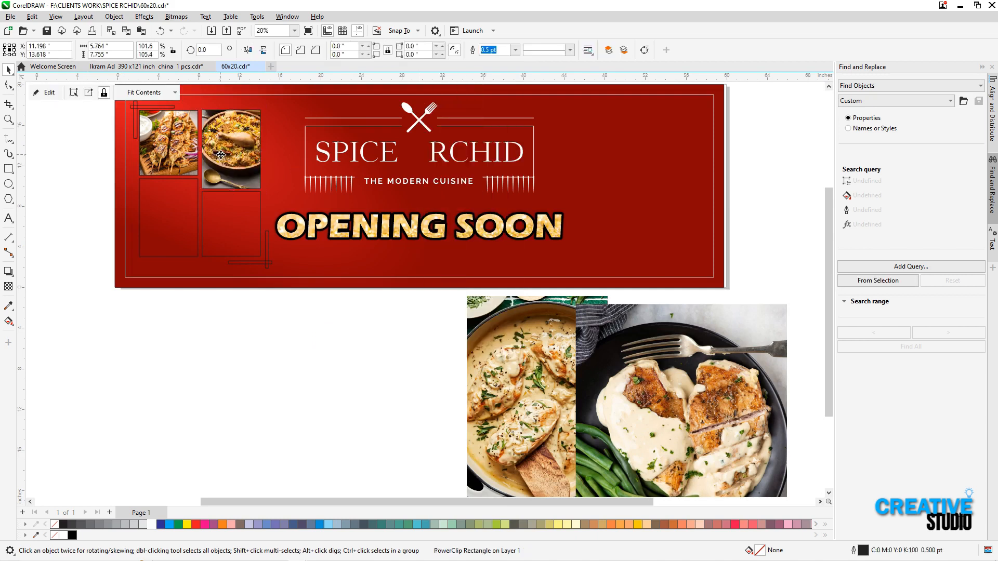
left_click_drag(277, 216, 264, 196)
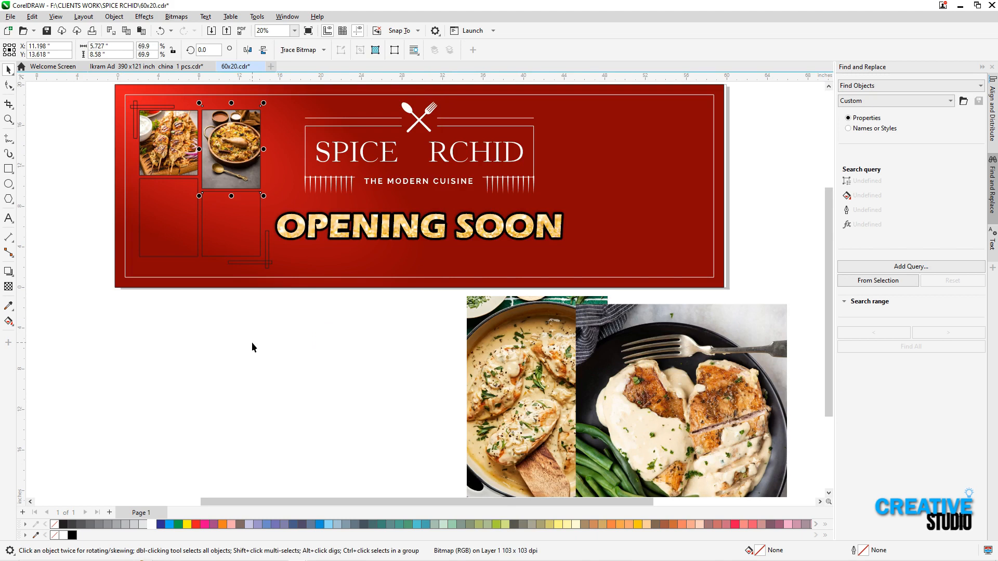
PowerClip the creamy skillet chicken photo inside the lower-left frame and scale it down proportionally to fit
left_click(472, 376)
right_click(493, 352)
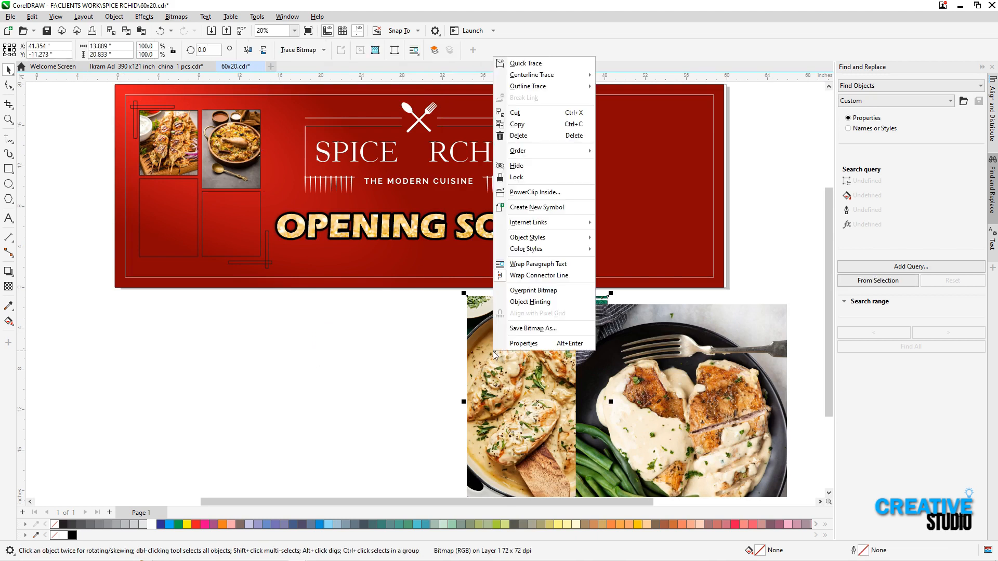
left_click(525, 194)
left_click(182, 237)
left_click(178, 230, "ctrl")
left_click_drag(241, 330, 205, 294)
Try to PowerClip the chicken and green beans photo inside the grouped lower-right frame and bracket bars
right_click(630, 387)
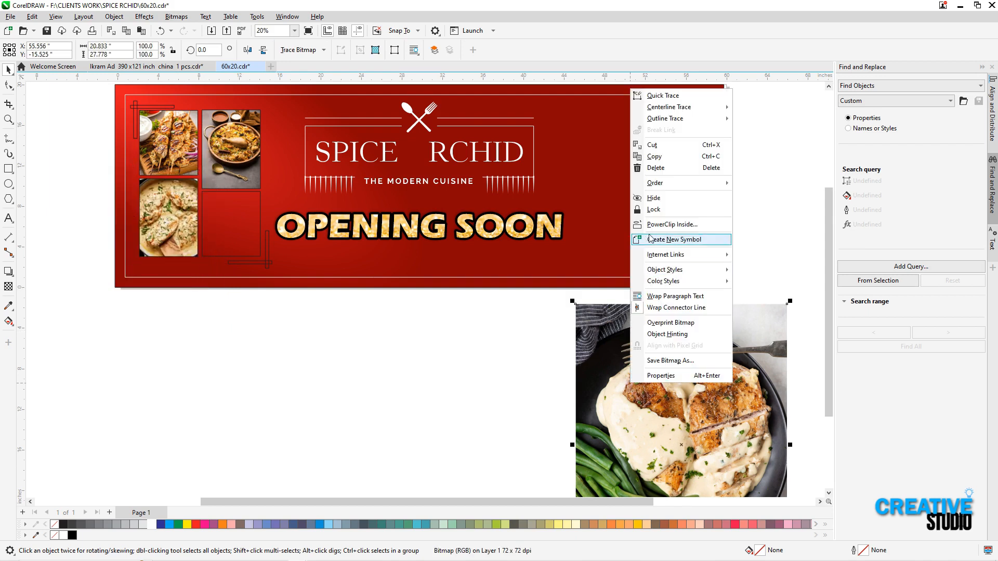
left_click(650, 240)
left_click(252, 232)
left_click(252, 232, "alt")
left_click_drag(346, 376, 270, 301)
key("F2")
left_click_drag(178, 164, 314, 302)
key("ctrl+z")
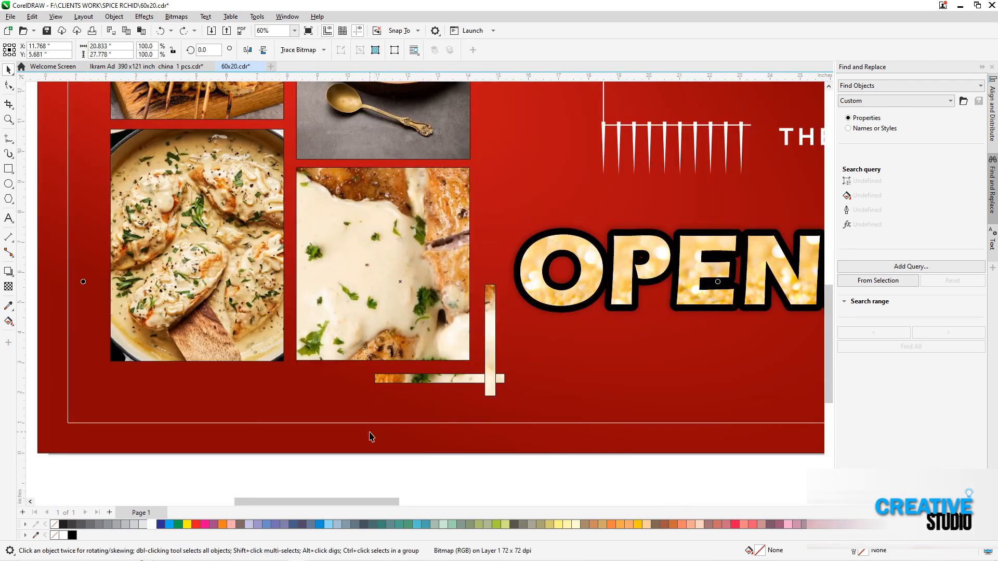
Extract the chicken and green beans photo from the grouped lower-right shapes, move it aside and ungroup the frame from the bracket bars
scroll(370, 432, "down", 1)
left_click(371, 459)
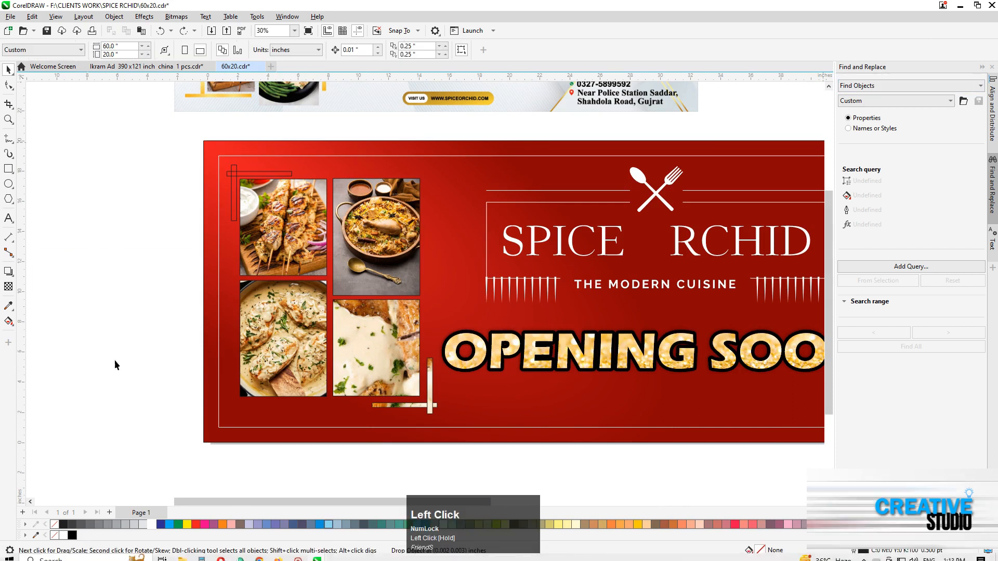
left_click(132, 356)
key("F3")
left_click_drag(121, 356, 726, 308)
key("F2")
left_click_drag(157, 239, 480, 432)
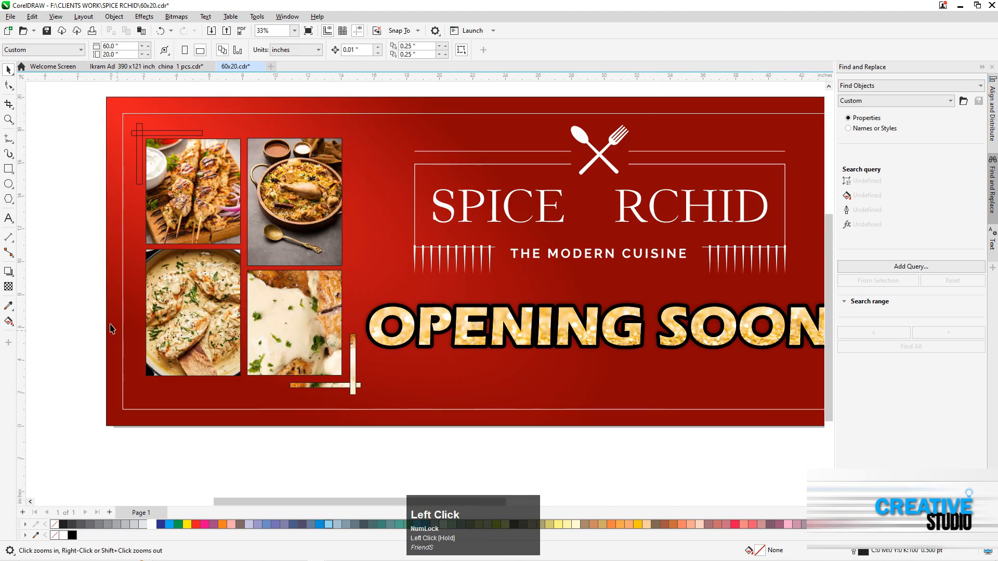
left_click_drag(117, 139, 419, 446)
right_click(487, 345)
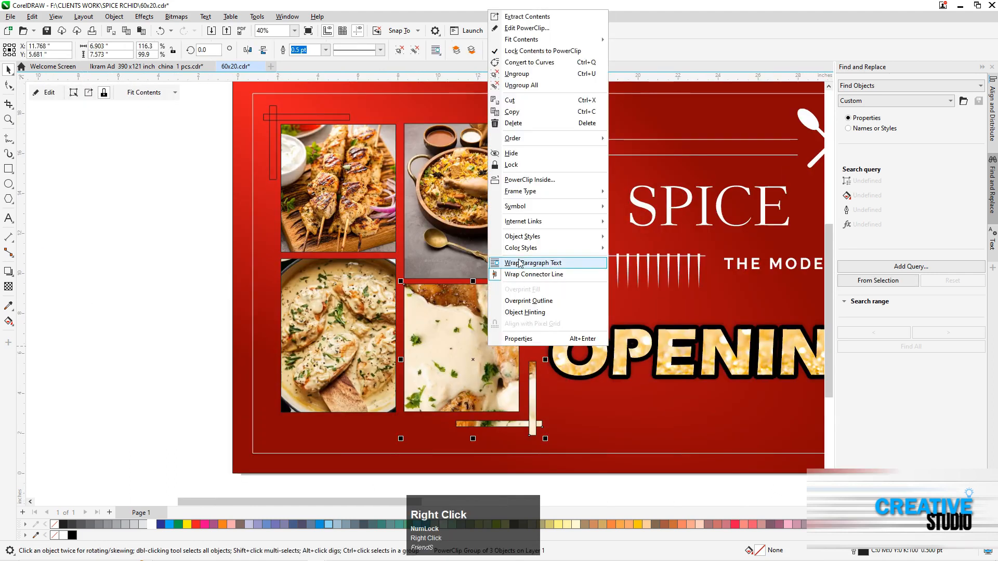
left_click(527, 16)
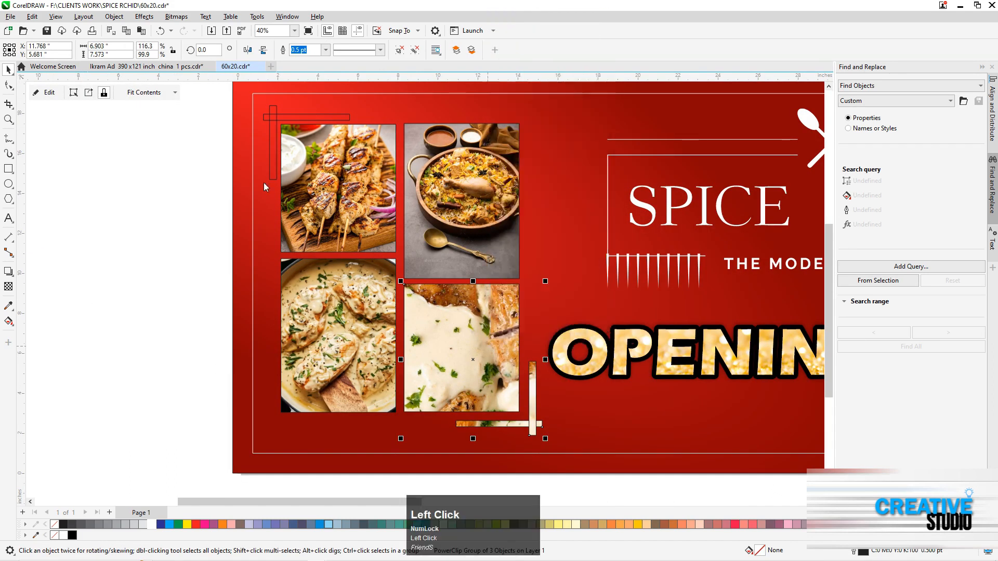
left_click_drag(409, 315, 767, 306)
left_click(512, 402, "ctrl")
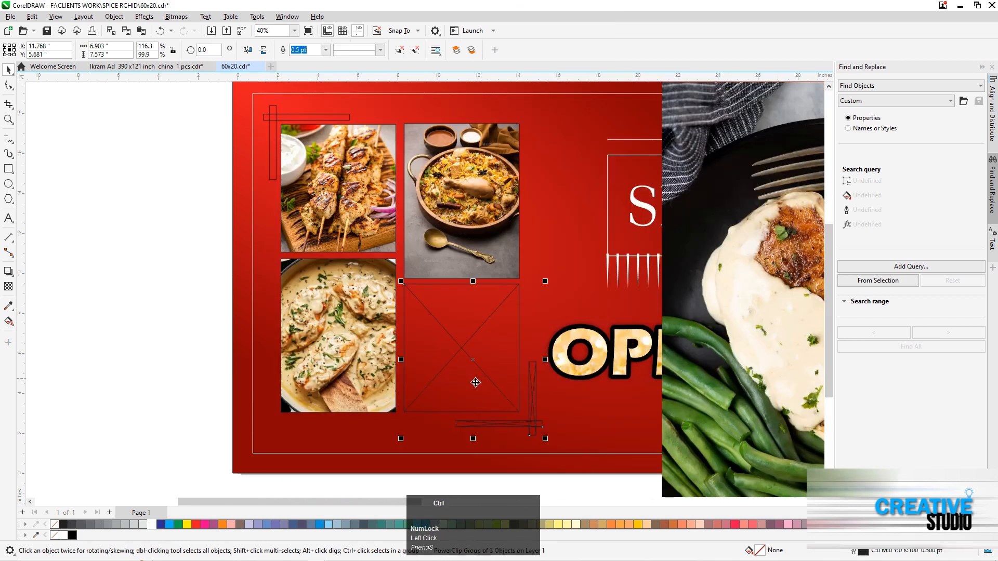
PowerClip the chicken and green beans photo inside the lower-right frame and scale it proportionally to about 5.9 by 7.8 inches
left_click(678, 227)
right_click(682, 204)
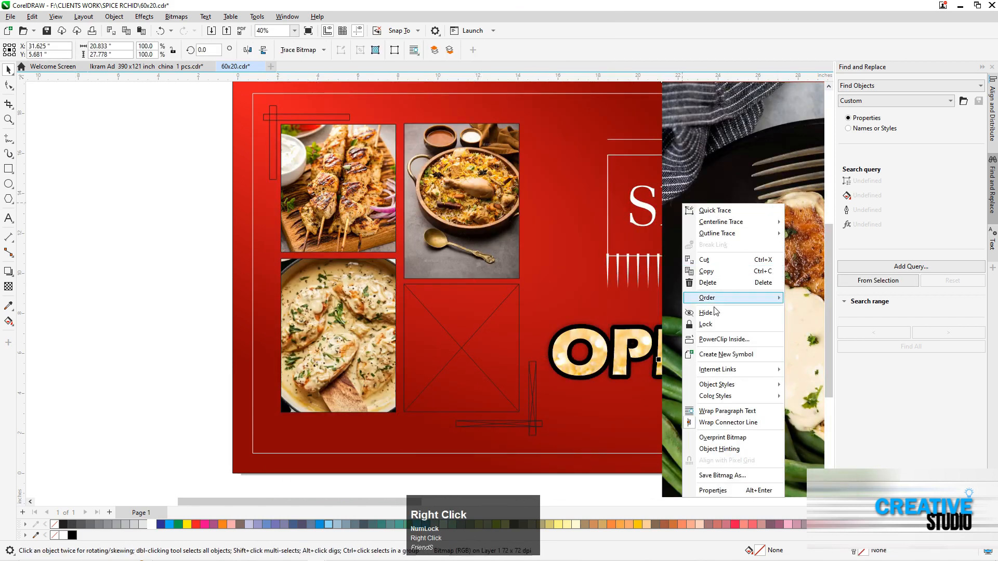
left_click(721, 341)
left_click(446, 341)
left_click(446, 341)
key("F3")
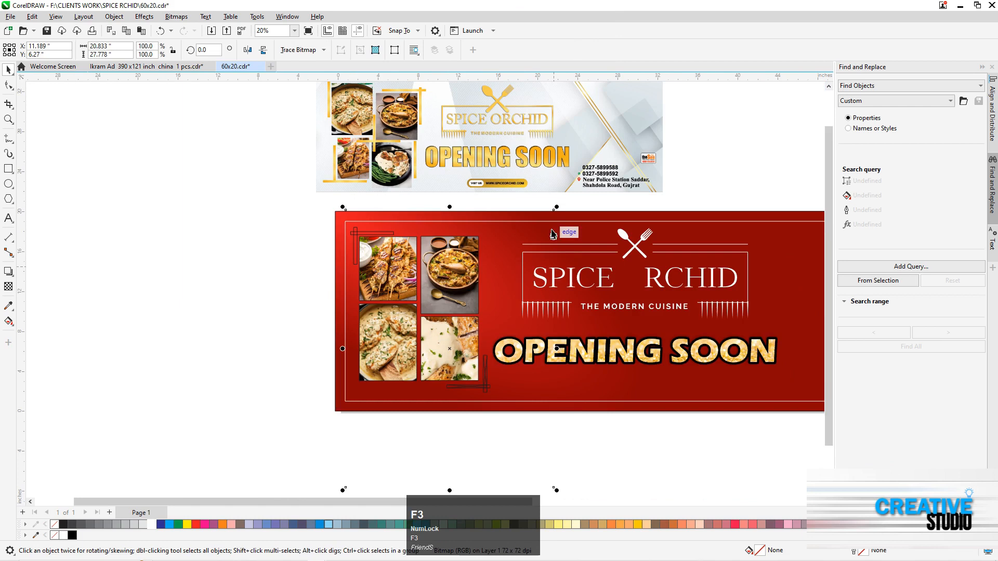
left_click_drag(557, 206, 487, 237)
key("F2")
left_click_drag(401, 294, 506, 399)
left_click_drag(545, 466, 531, 456)
key("F3")
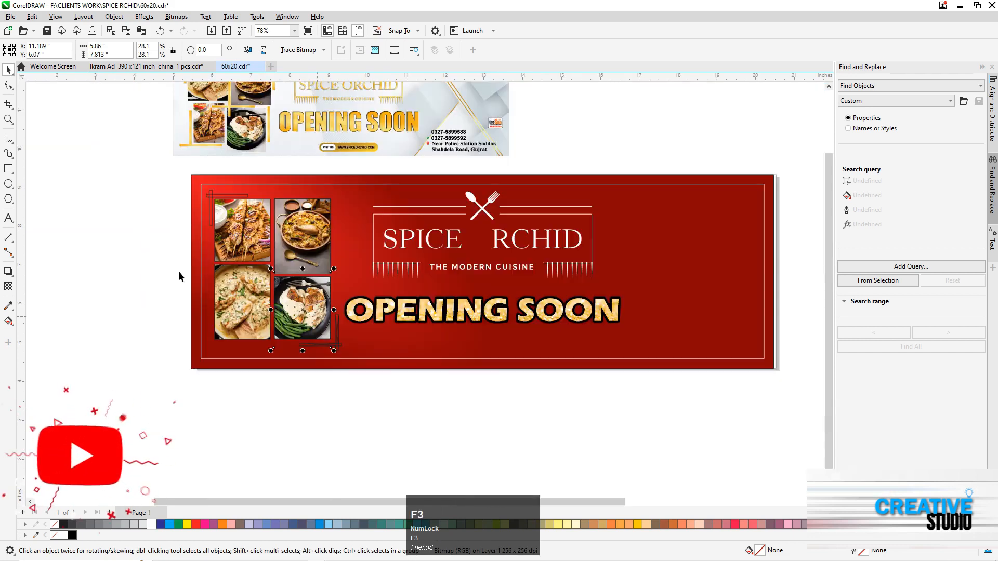
left_click(163, 179)
key("F2")
key("F4")
key("F2")
left_click_drag(63, 255, 284, 453)
left_click(200, 282)
left_click(294, 325)
left_click(302, 213, "shift")
left_click(416, 218, "shift")
left_click(433, 354, "shift")
left_click(173, 276)
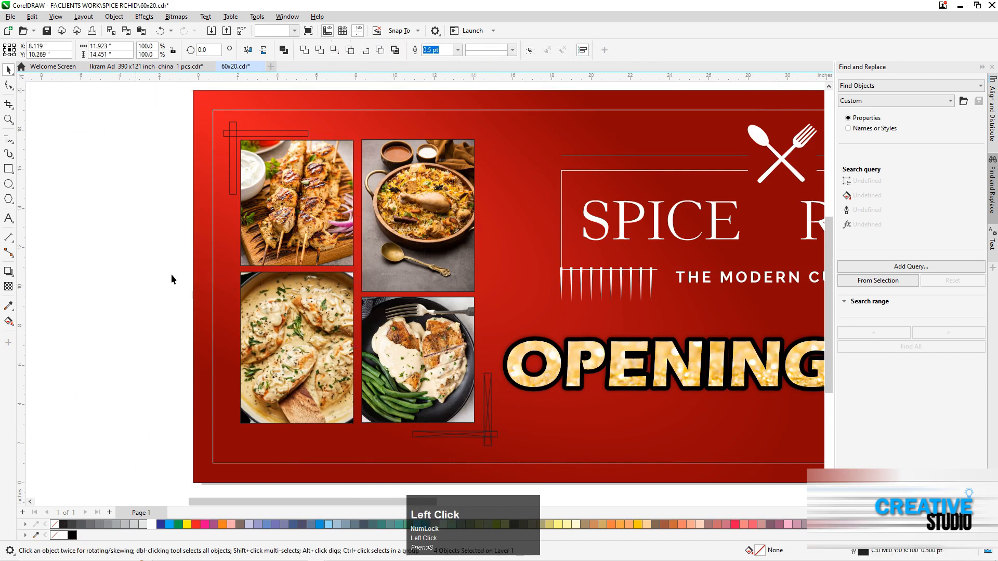
left_click_drag(144, 102, 518, 463)
left_click_drag(440, 388, 440, 387)
left_click_drag(501, 449, 505, 454)
key("ctrl+z")
Move the four framed photos and both corner brackets together slightly right and down within the banner
left_click_drag(165, 97, 505, 475)
left_click_drag(435, 365, 446, 377)
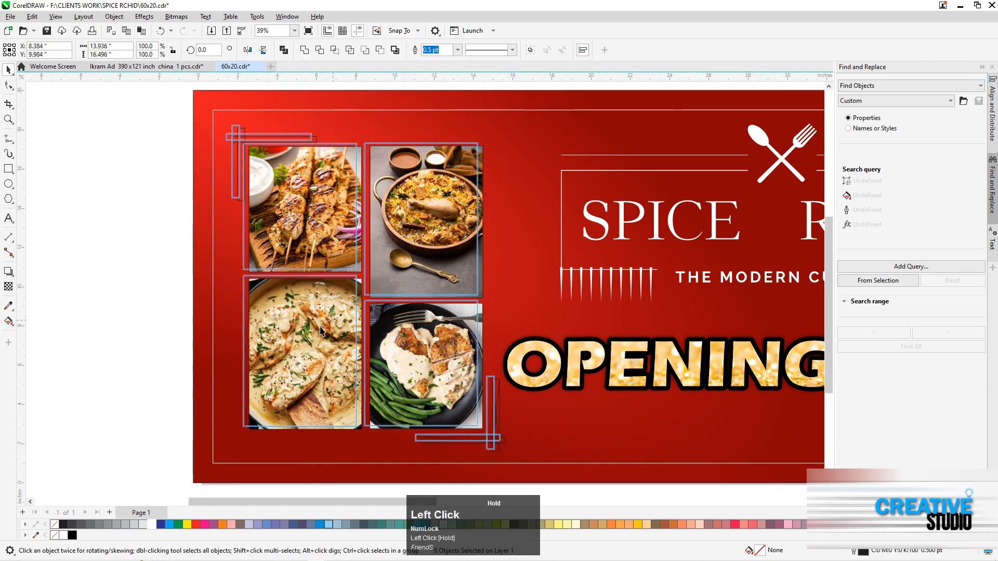
left_click_drag(336, 322, 329, 319)
Combine the two lower-right bracket bars into one shape and fill it white
left_click(491, 436)
left_click(474, 439, "shift")
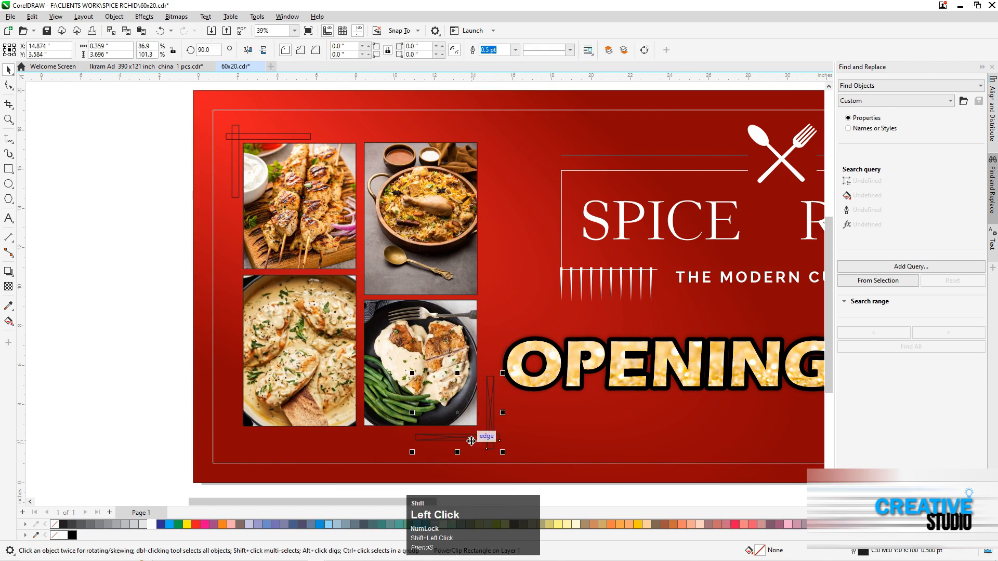
key("ctrl+l")
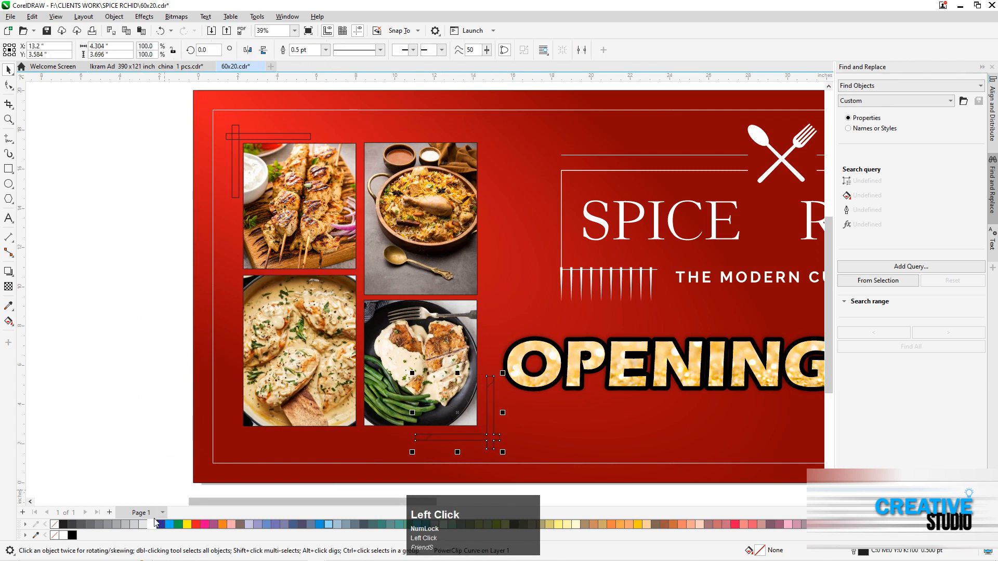
left_click(152, 525)
left_click(402, 456)
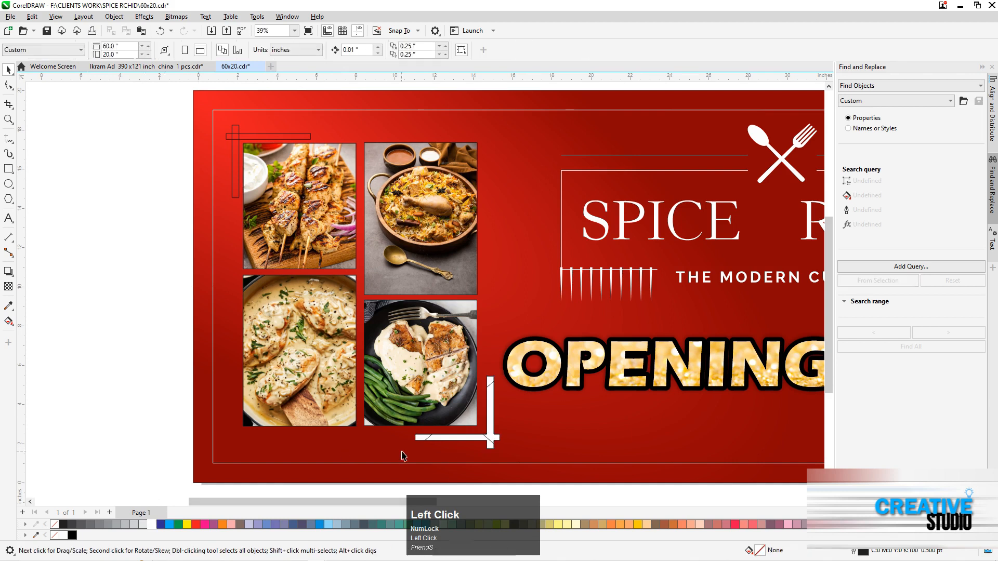
Remove the leftover PowerClip frame type from the white lower-right bracket
right_click(443, 441)
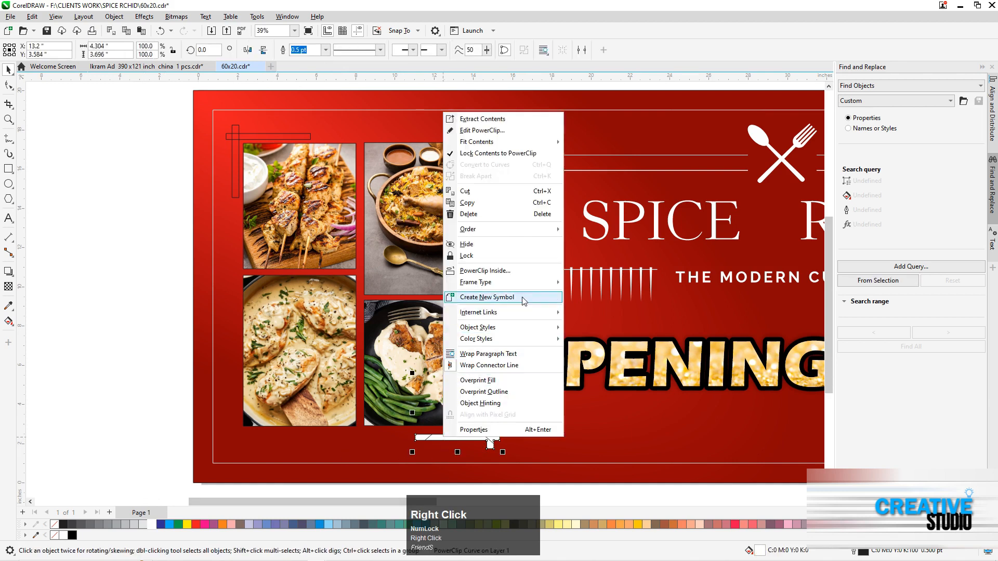
left_click(555, 282)
key("ctrl+space")
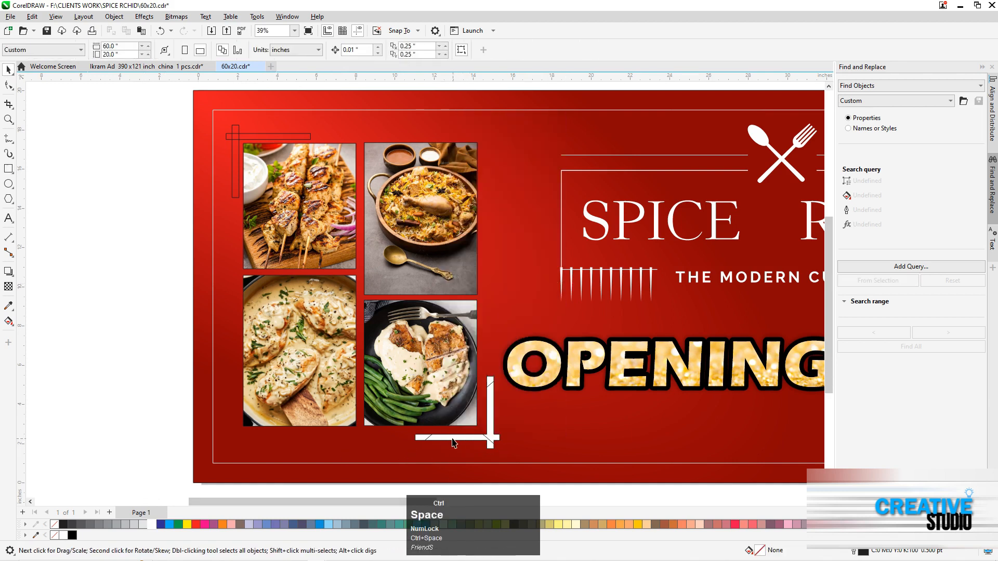
right_click(453, 443)
left_click(540, 283)
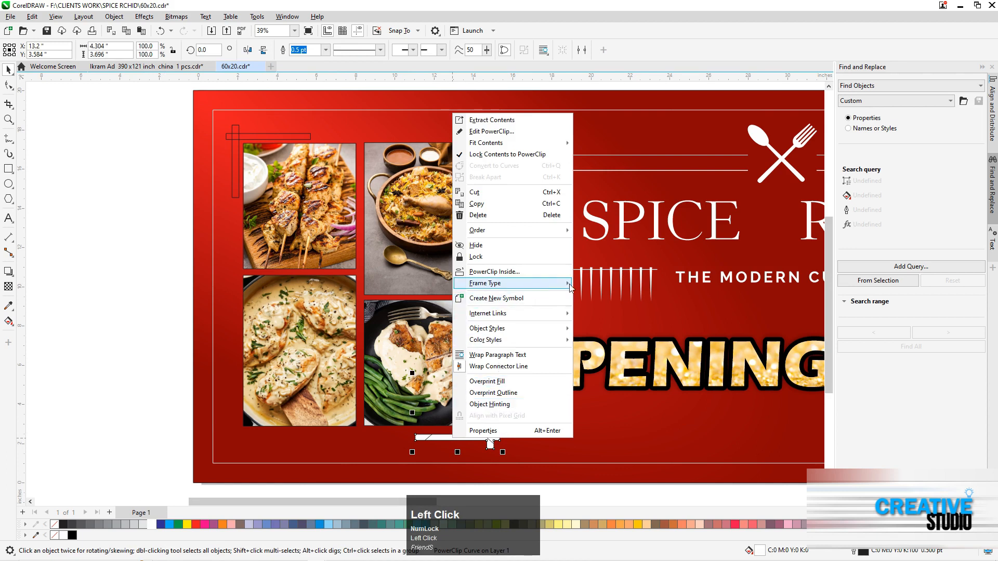
left_click(588, 313)
left_click(130, 232)
Combine the two upper-left bracket bars into one white-filled shape and give the brackets white outlines
left_click(238, 145)
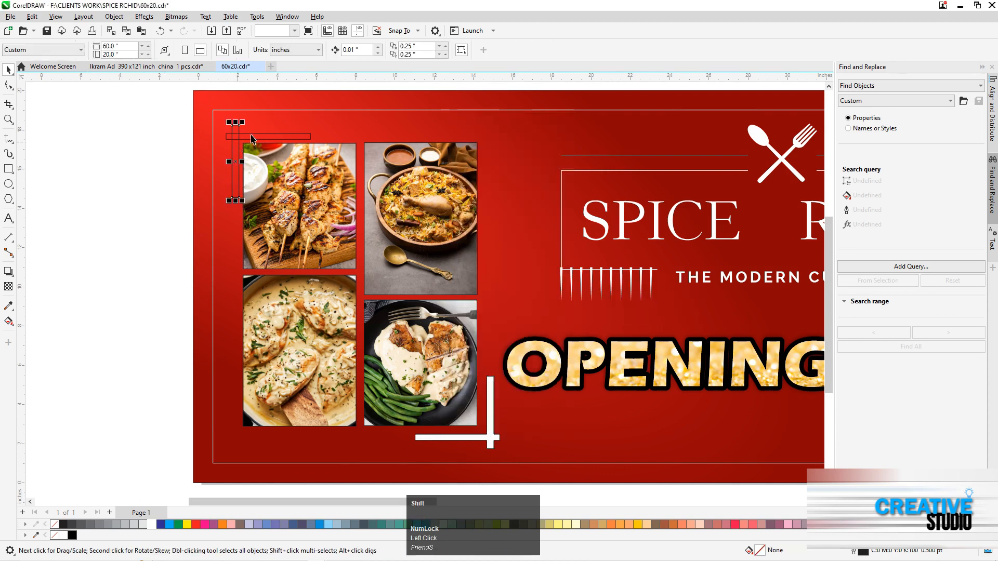
left_click(252, 139, "shift")
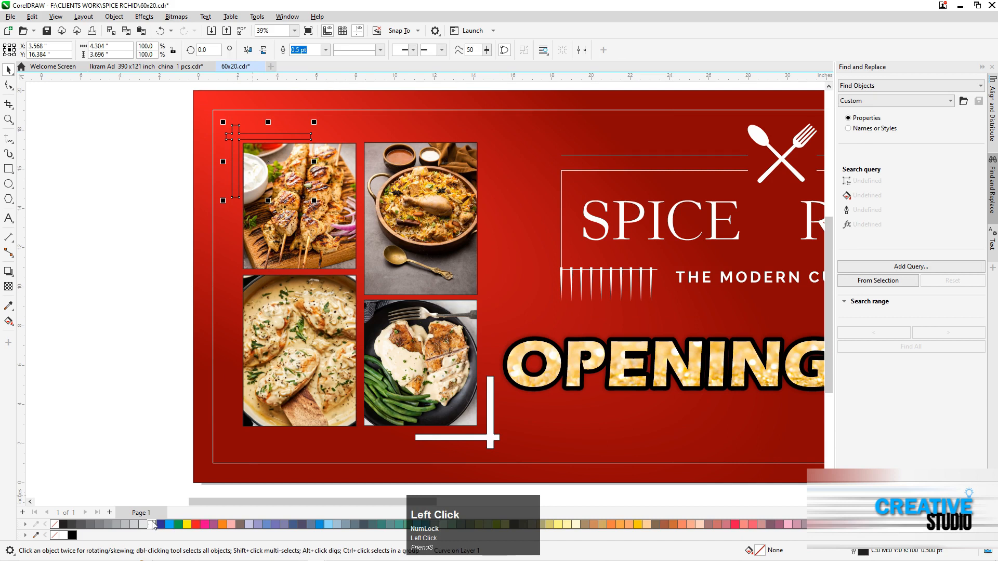
left_click(152, 525)
right_click(63, 524)
left_click(417, 437, "shift")
left_click(82, 355)
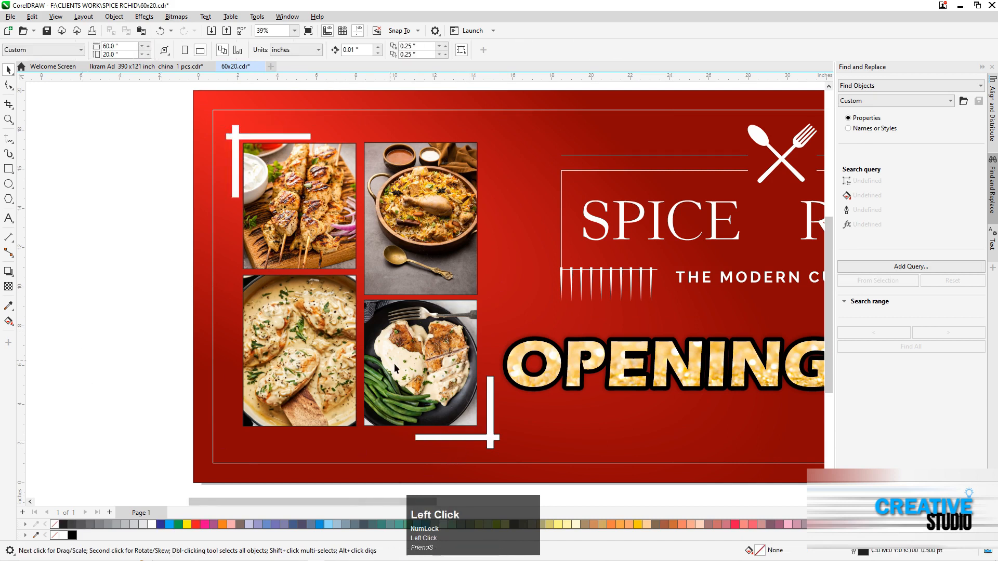
Scale the lower-right bracket down to about 3.0 by 2.6 inches and position it at the lower-right photo's corner
left_click(491, 447)
left_click_drag(503, 452, 484, 429)
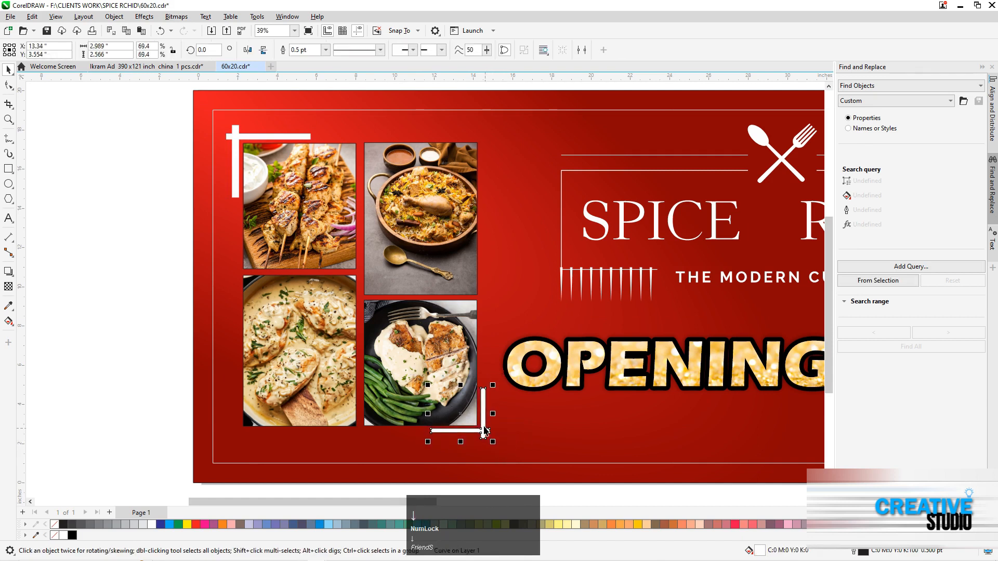
Set the outline width of all four photo frames to 8 pt
left_click_drag(198, 497, 483, 137)
key("F12")
left_click(434, 245)
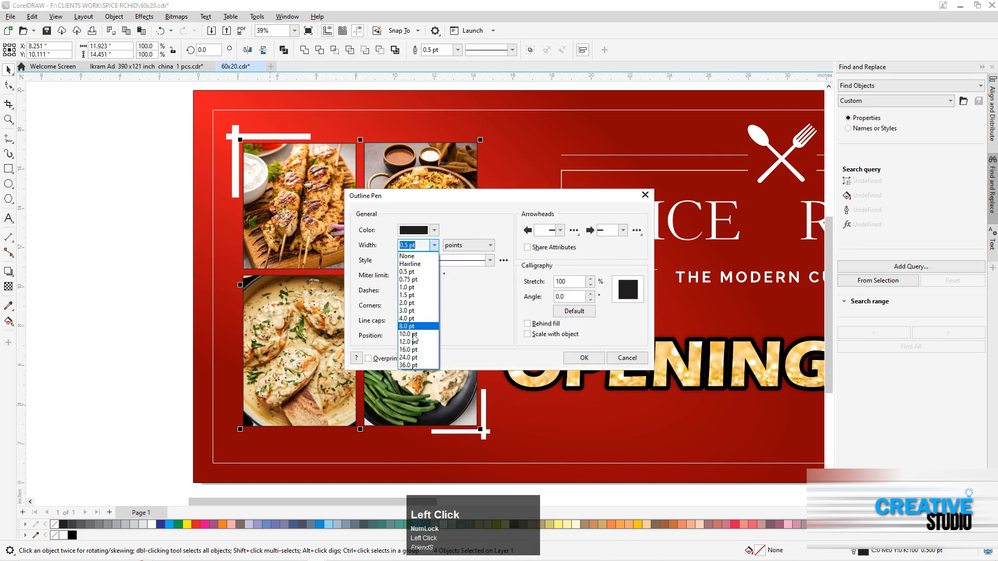
left_click(421, 330)
left_click(434, 245)
left_click(421, 323)
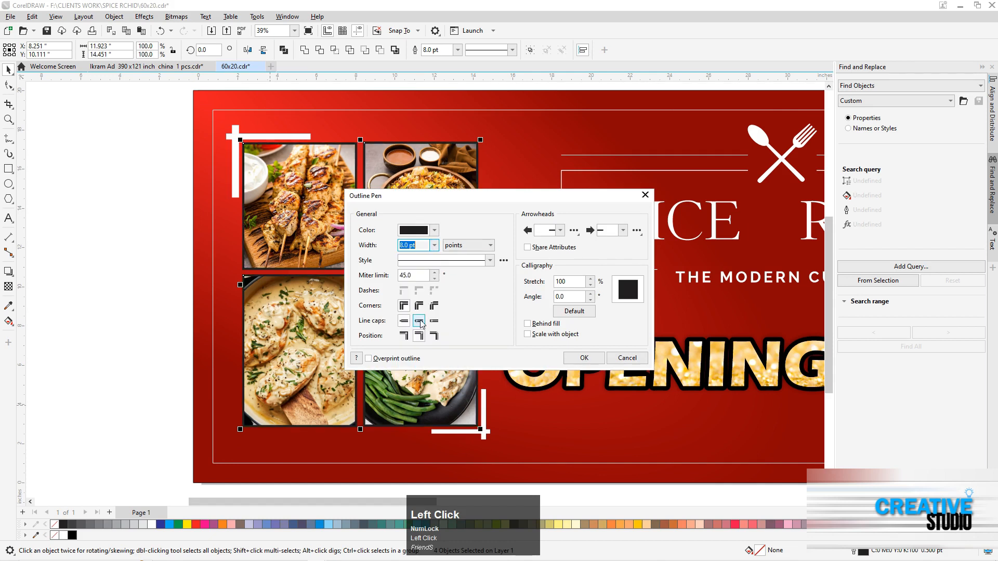
left_click(584, 359)
Try white outlines on the four photo frames and settle on black
right_click(153, 525)
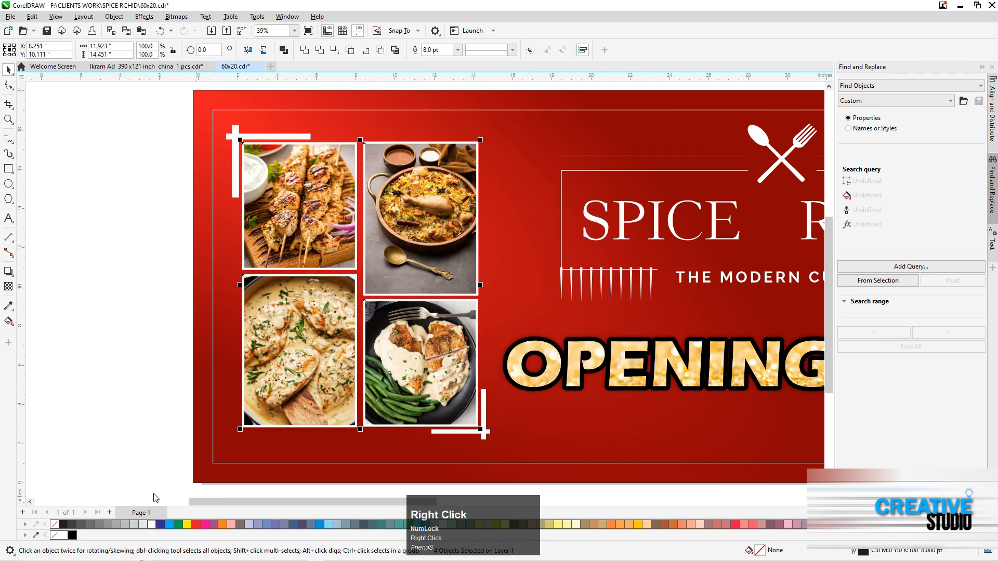
key("F12")
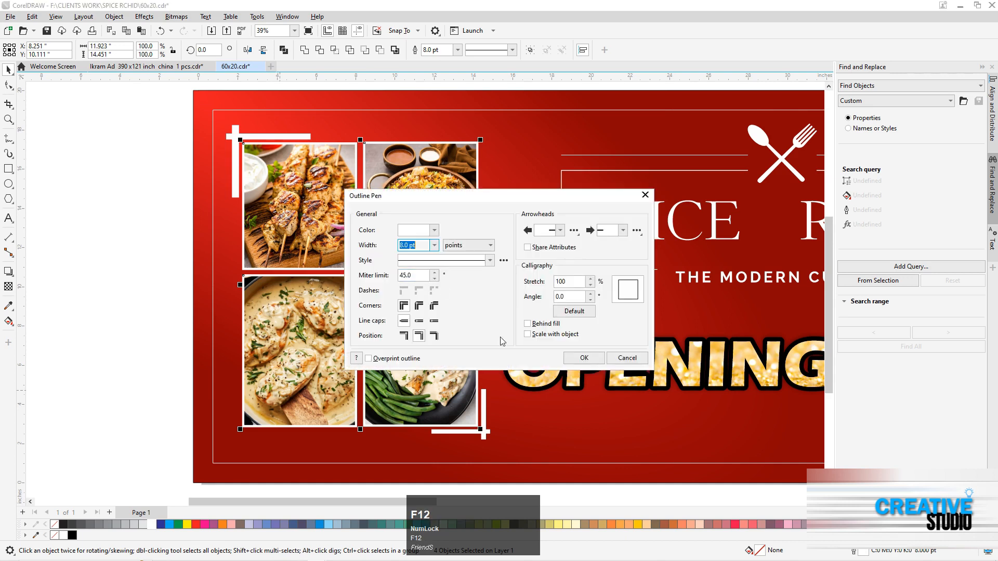
left_click(623, 359)
right_click(73, 535)
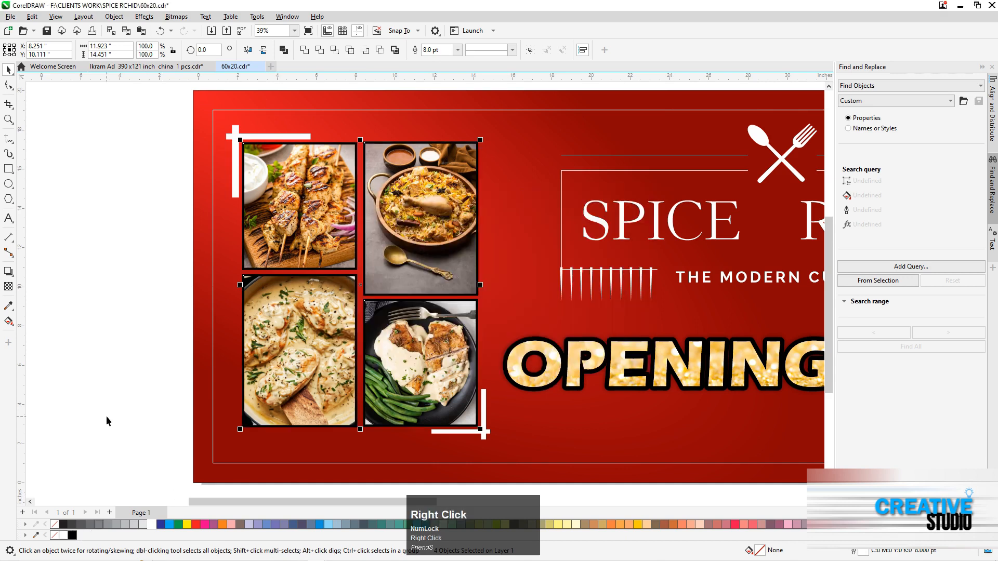
Move the pizza photo closer to the banner's right edge
key("F4")
key("F2")
left_click_drag(819, 479, 847, 483)
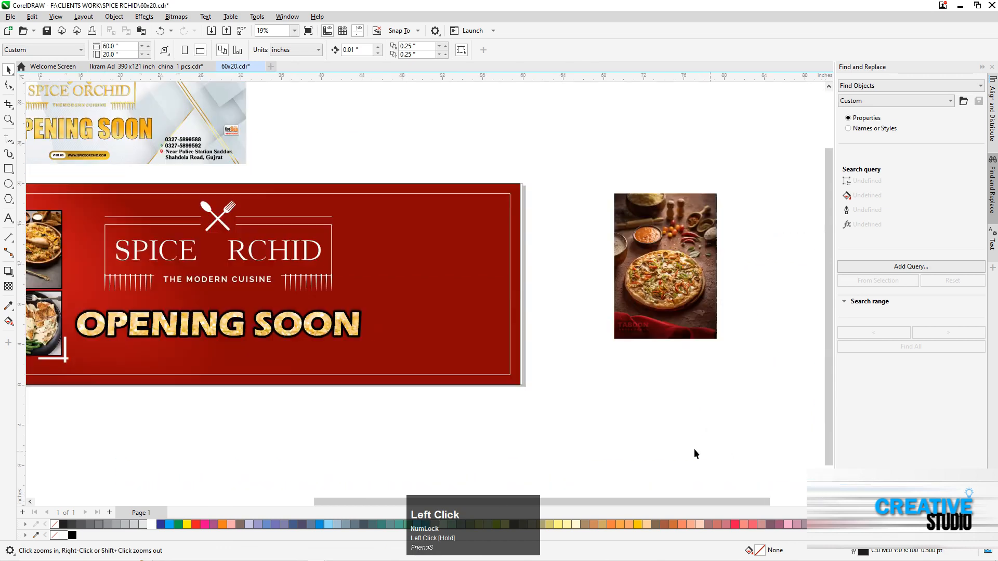
key("F2")
left_click_drag(107, 169, 727, 426)
left_click_drag(700, 251, 633, 251)
Draw a full-height rectangle about 16.6 by 20 inches over the right end of the banner
left_click(304, 150)
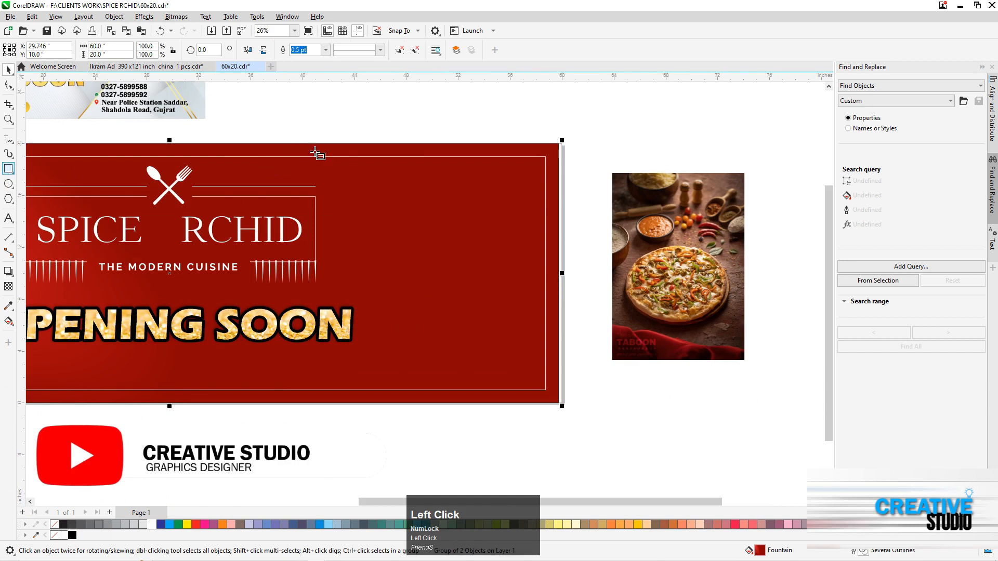
mouse_move(343, 144)
left_mouse_down()
mouse_move(562, 383)
mouse_move(570, 407)
mouse_move(559, 403)
left_mouse_up()
key("space")
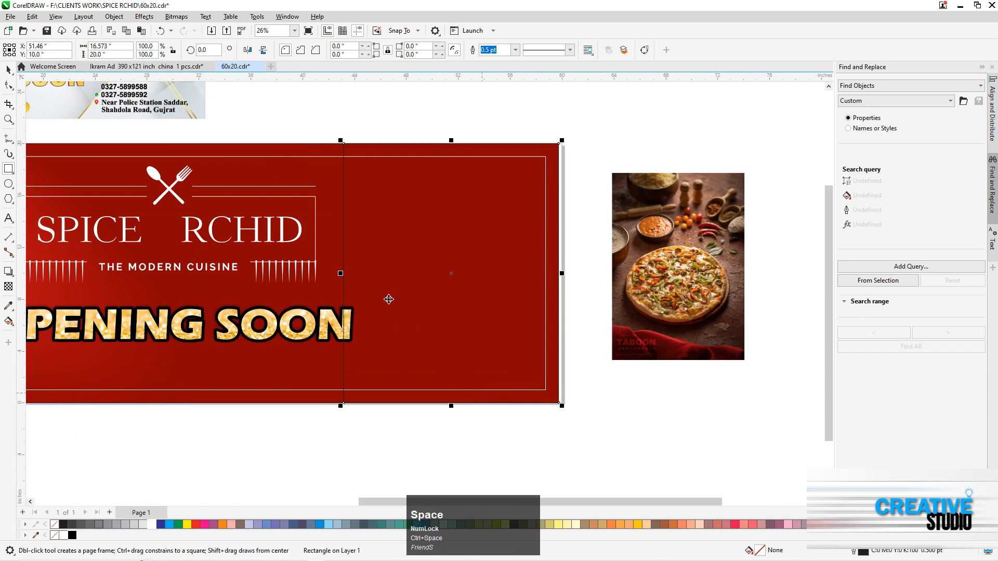
Convert the rectangle to curves and reshape its left edge into a slant leaning right at the top, about 15.5 inches wide overall
key("F10")
left_click_drag(344, 144, 398, 143)
key("space")
double_click(347, 392)
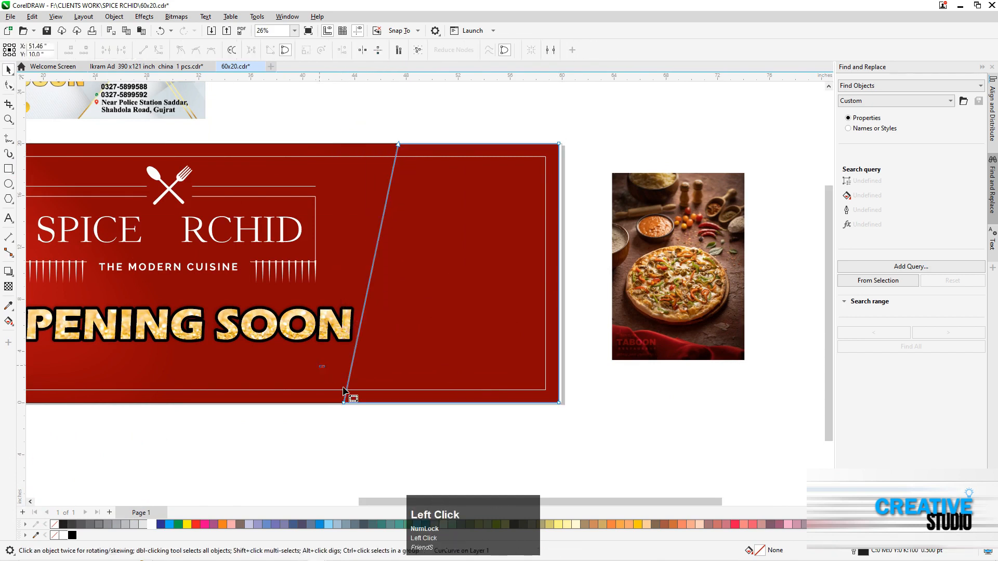
left_click_drag(329, 411, 415, 147)
key("space")
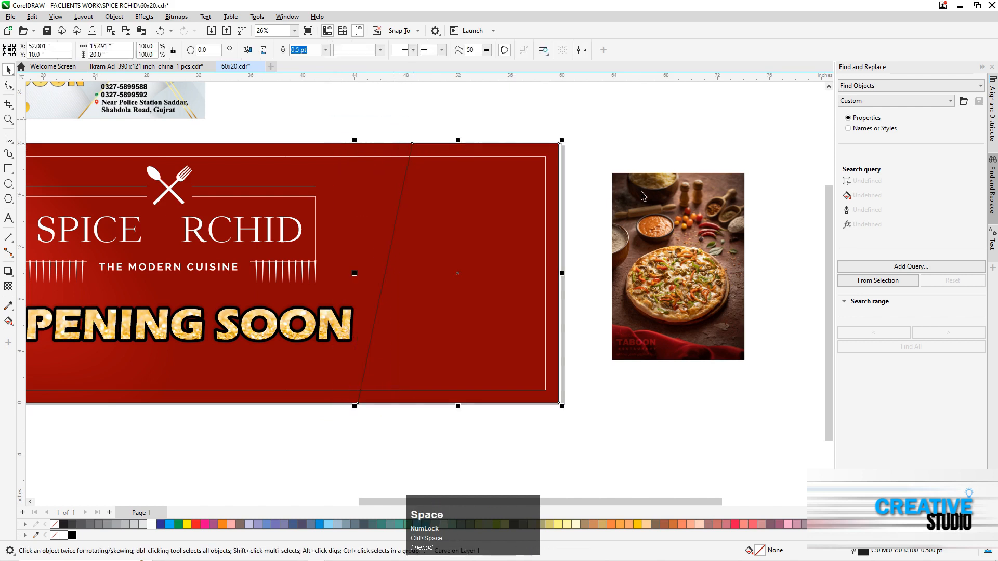
PowerClip the pizza photo inside the slanted shape at the banner's right end
right_click(643, 195)
left_click(656, 325)
left_click(441, 178)
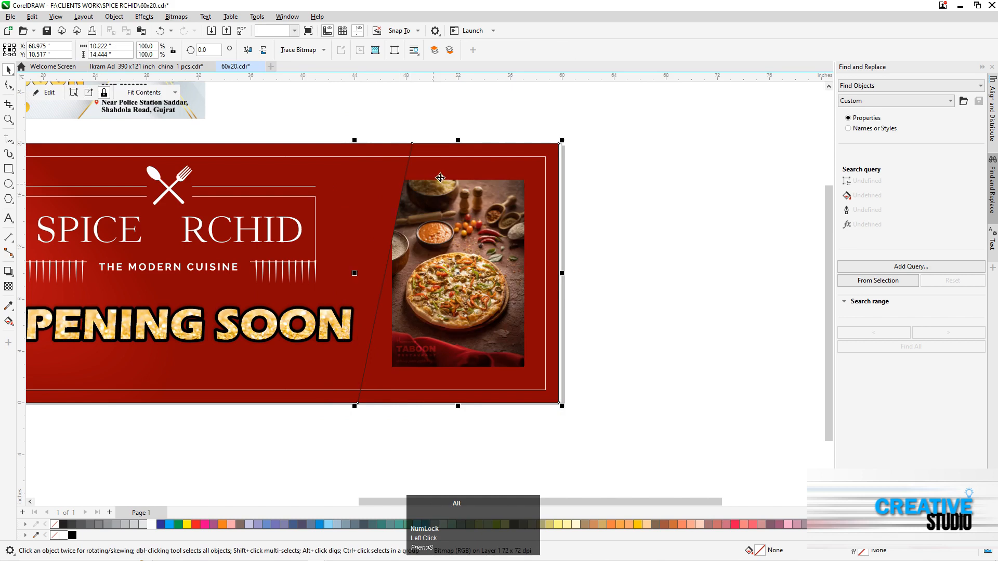
Enlarge the pizza photo inside the slanted frame to about 13.5 by 19.1 inches and centre the pizza in the frame's upper part
left_click_drag(526, 178, 571, 115)
left_click_drag(491, 286, 491, 264)
left_click_drag(482, 307, 462, 308)
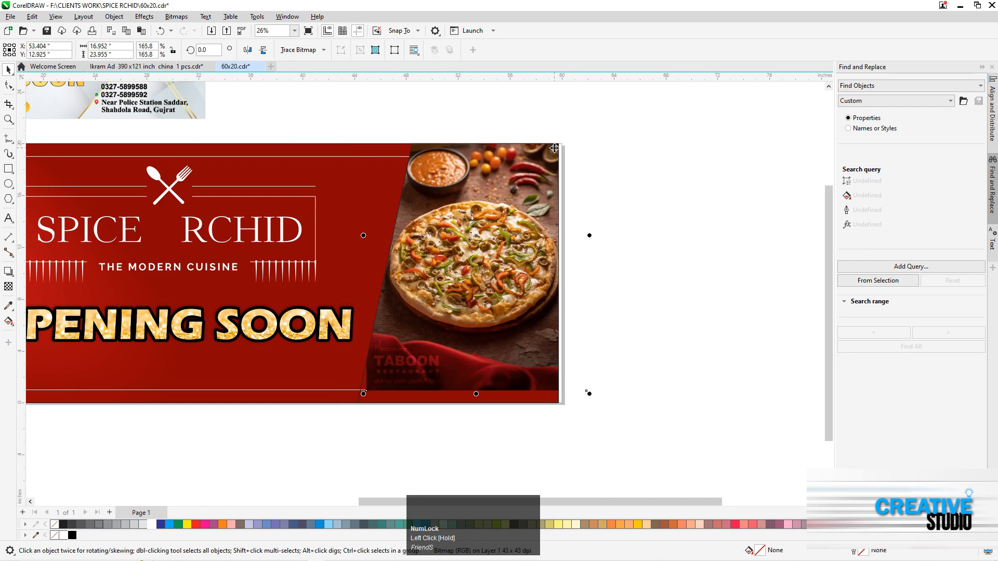
left_click_drag(589, 395, 579, 382)
left_click_drag(515, 340, 515, 336)
left_click_drag(577, 372, 569, 367)
mouse_move(500, 291)
left_mouse_down()
mouse_move(495, 274)
mouse_move(491, 283)
left_mouse_up()
left_click_drag(490, 284, 491, 281)
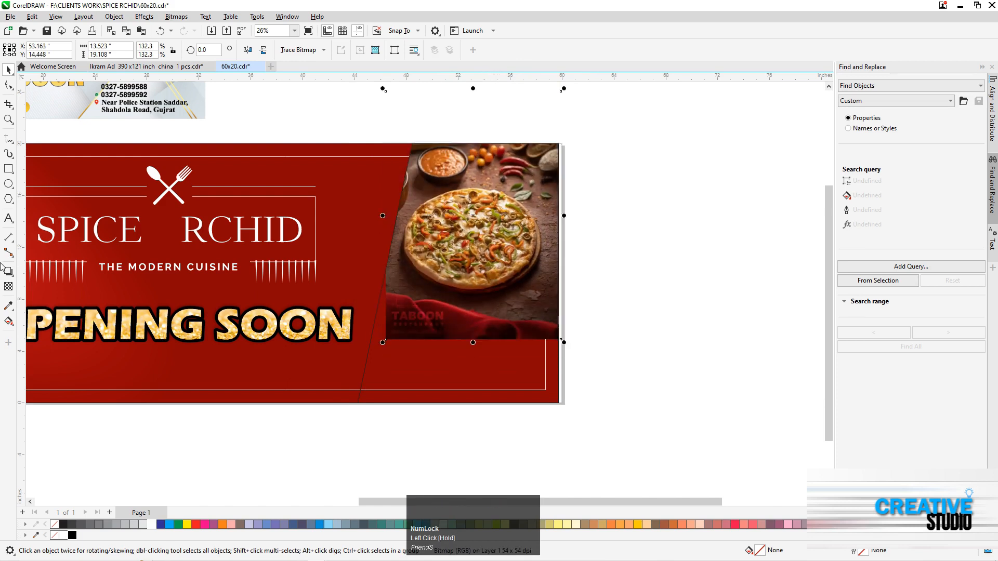
Apply a downward fountain transparency to the pizza photo inside its frame so the lower edge fades out below the pizza
right_click(486, 228)
left_click(596, 244)
key("F2")
left_click_drag(322, 128, 630, 381)
left_click(8, 286)
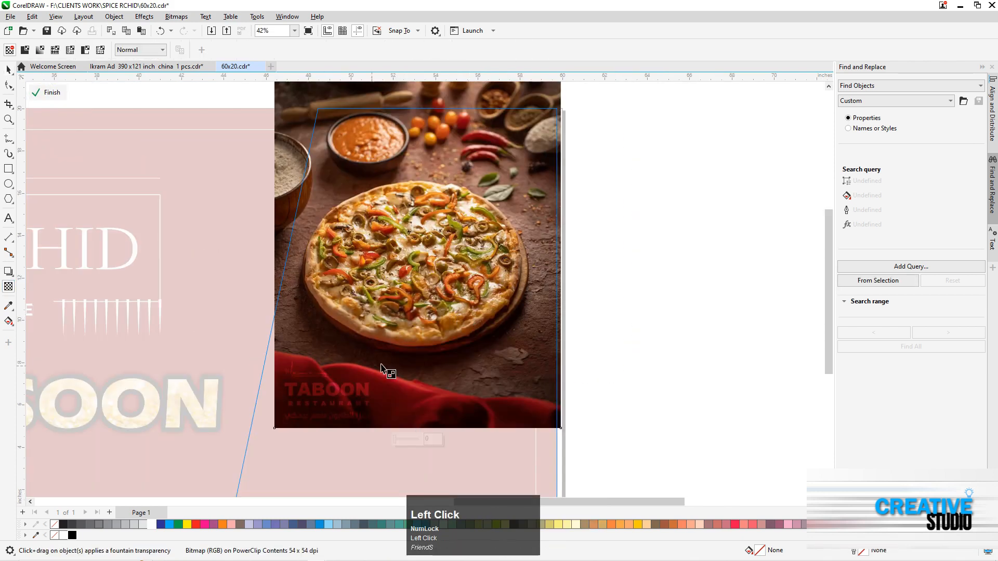
left_click_drag(412, 341, 417, 383)
left_click(413, 341)
key("space")
key("F3")
left_click(562, 351)
key("F2")
left_click_drag(253, 223, 509, 385)
left_click(31, 94)
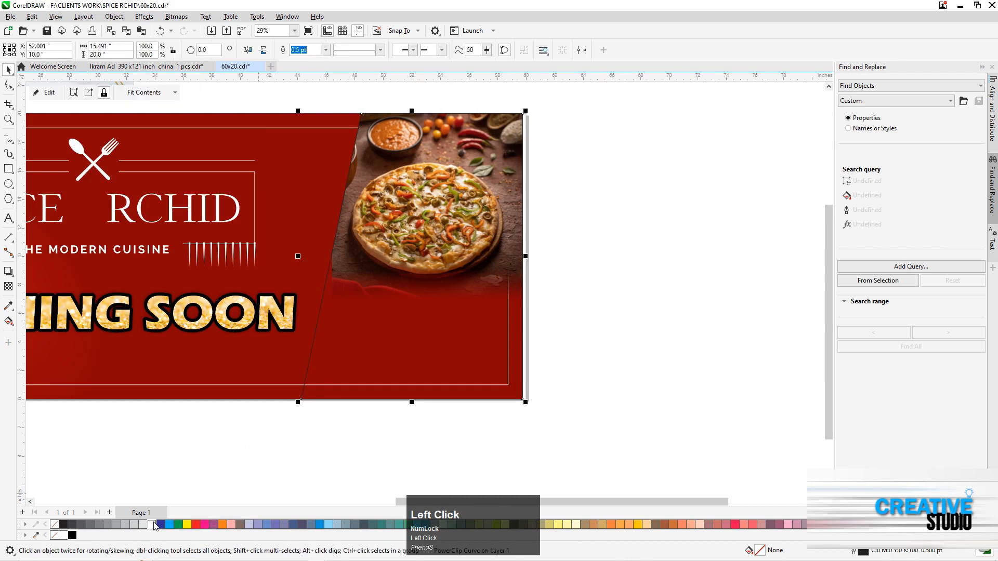
Fill the slanted frame white and enlarge the pizza photo inside it to about 14.4 by 20.4 inches
left_click(155, 524)
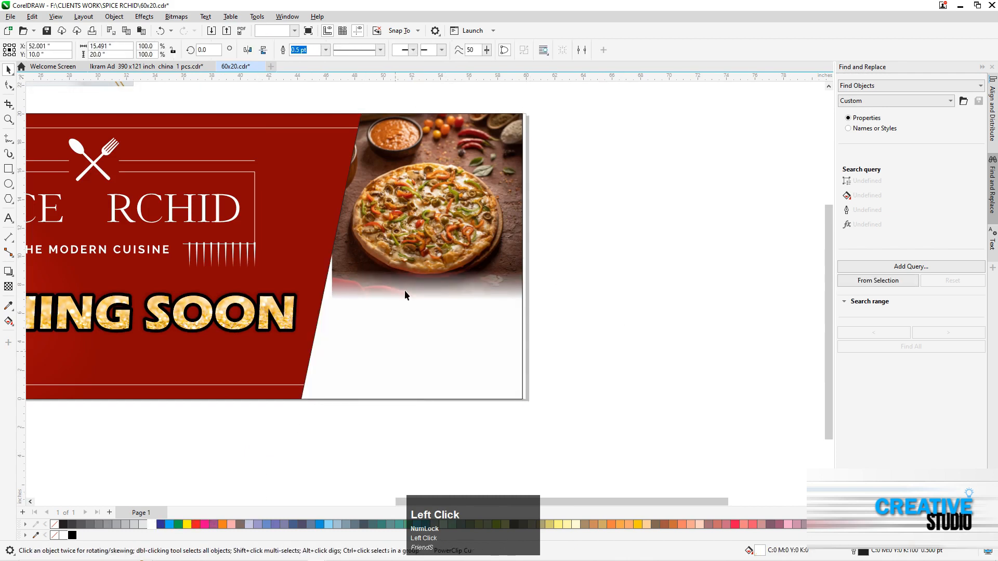
right_click(448, 184)
left_click(481, 201)
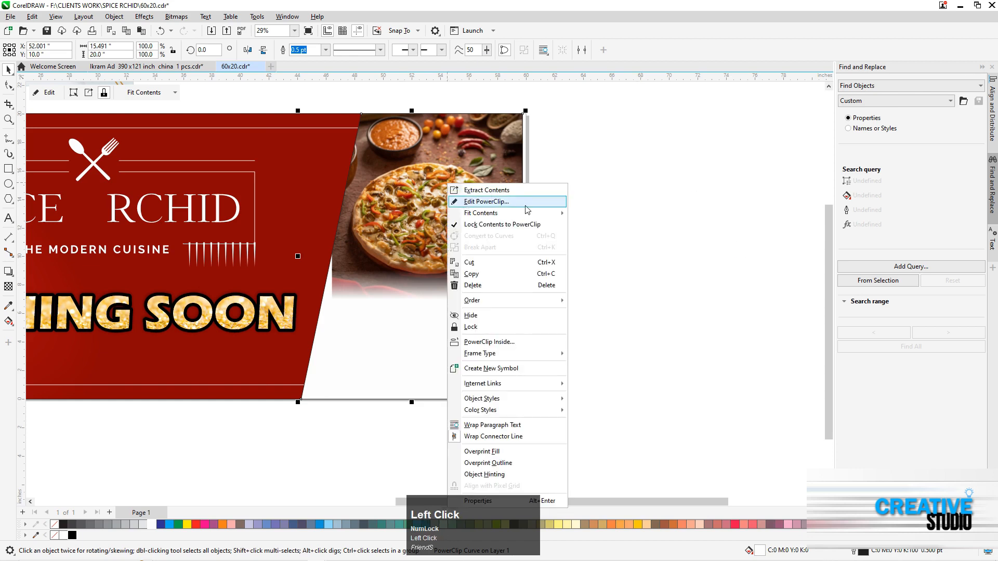
left_click_drag(329, 333, 304, 355)
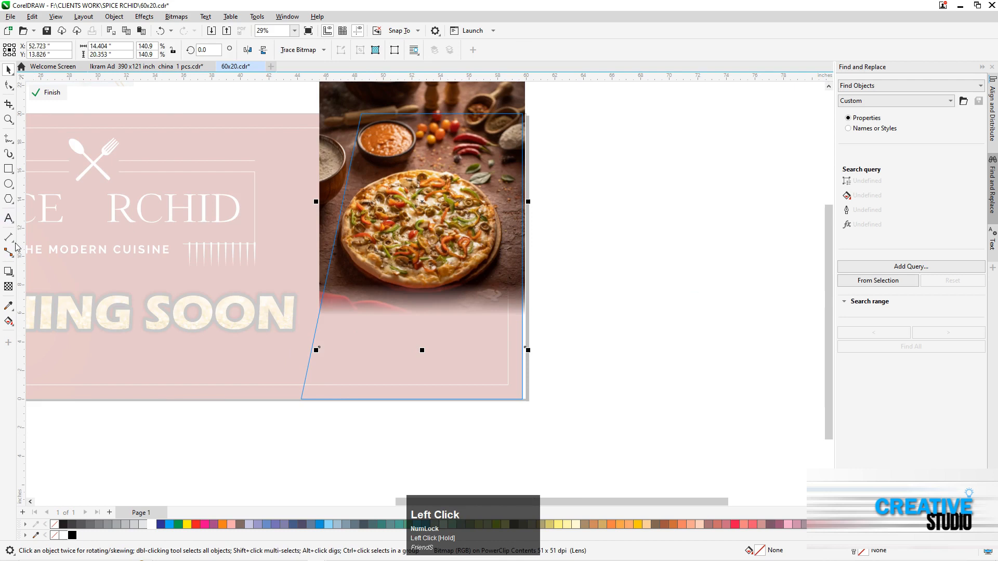
Redraw the fountain transparency just below the pizza at -90 degrees and finish editing the frame's contents
left_click_drag(418, 269, 419, 316)
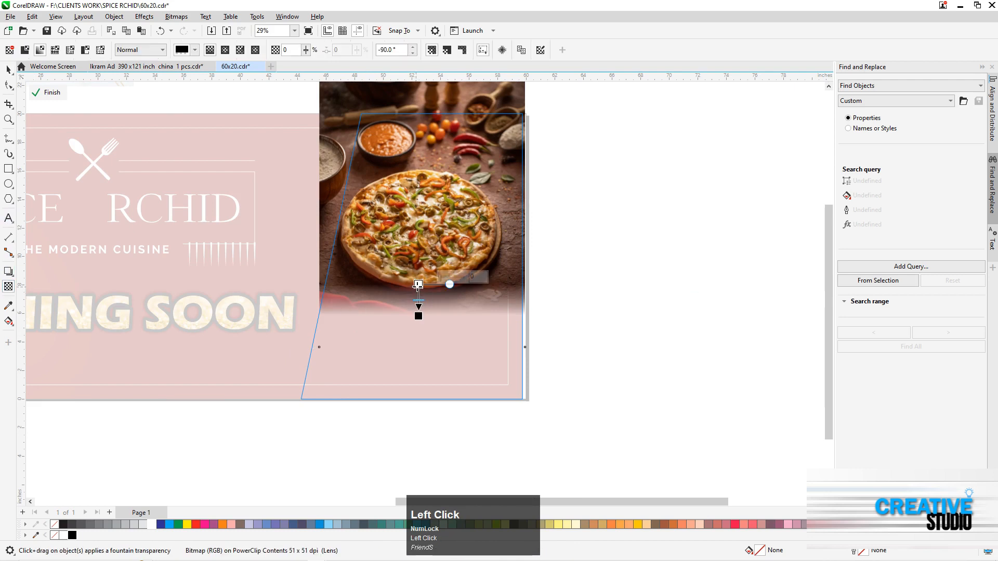
key("space")
left_click(48, 93)
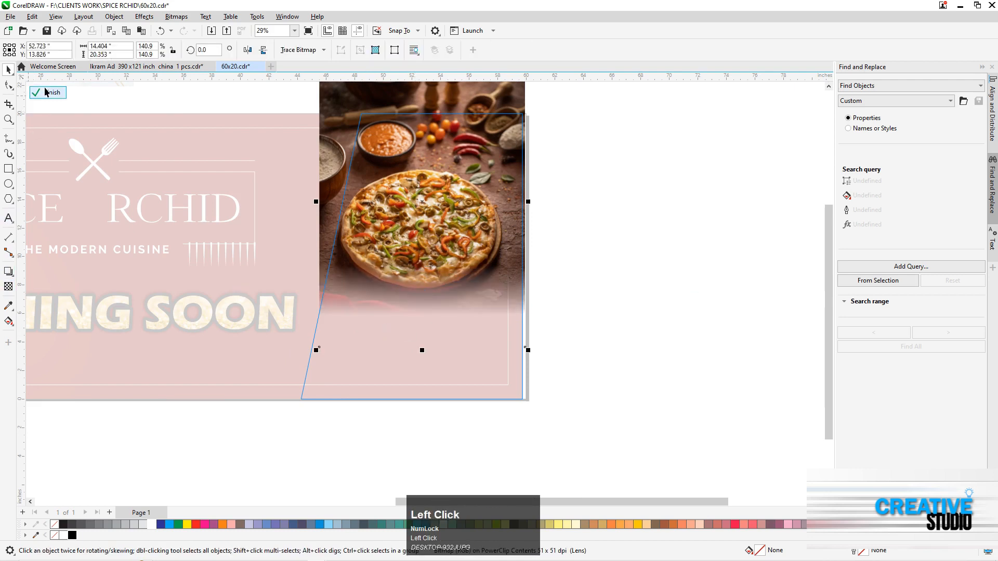
Fill the slanted frame with a brown sampled from the photo's table background
left_click(388, 241)
left_click(9, 306)
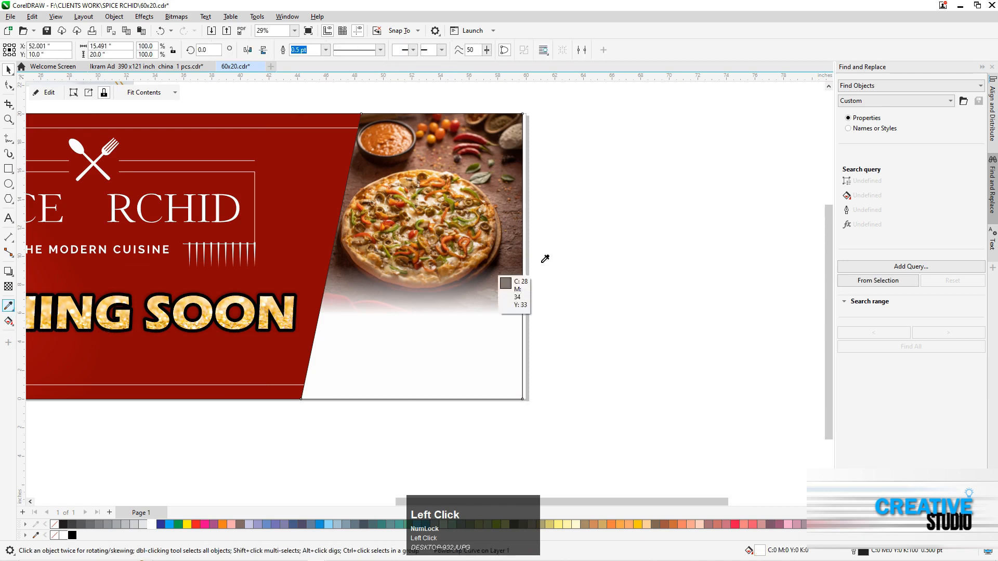
left_click(519, 232)
left_click(483, 338)
left_click(457, 312)
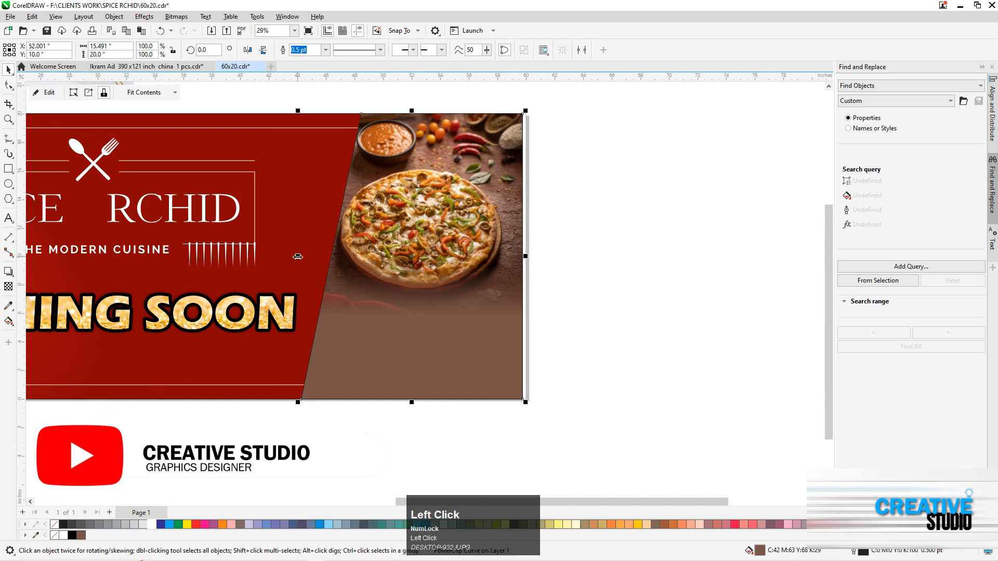
Make an empty white copy of the slanted shape, widened leftward to about 16.1 inches, and remove its PowerClip frame
right_click(354, 204)
left_click(362, 208)
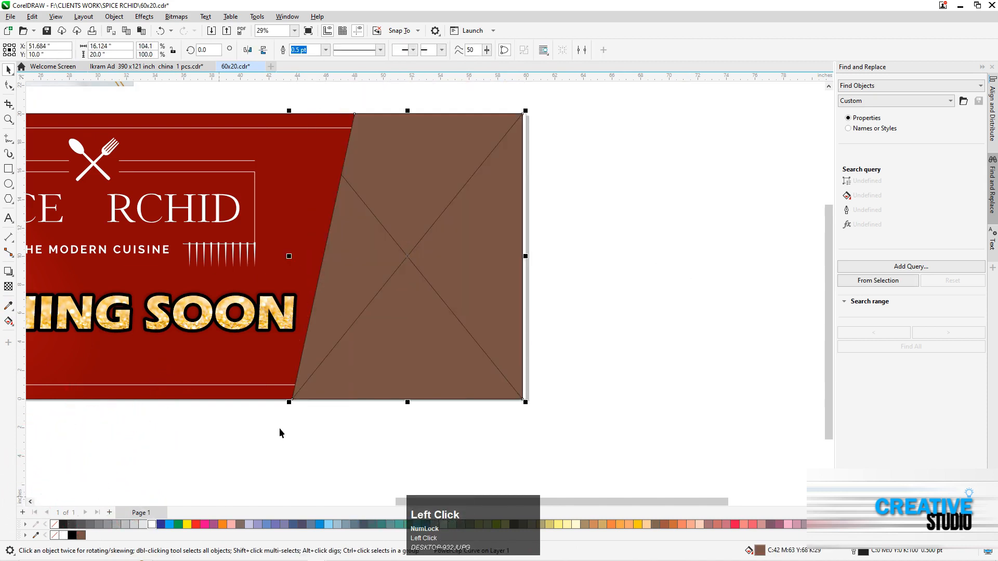
right_click(387, 237)
left_click(418, 407)
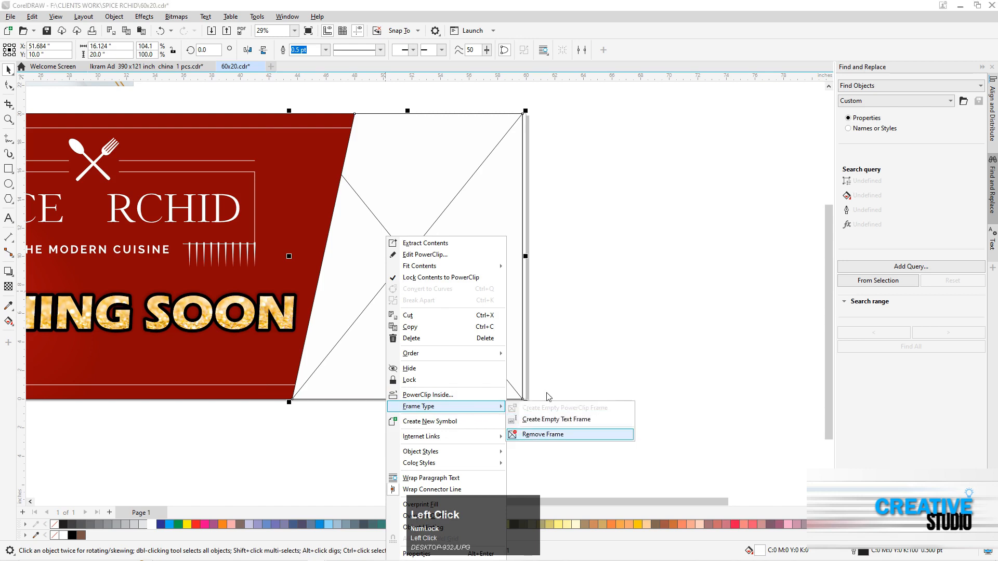
left_click(542, 434)
Stack the white shape behind the pizza frame and narrow it to about 15.9 inches as a slim slanted border
left_click_drag(334, 411, 296, 423)
key("shift+Page_Up")
left_click(296, 424)
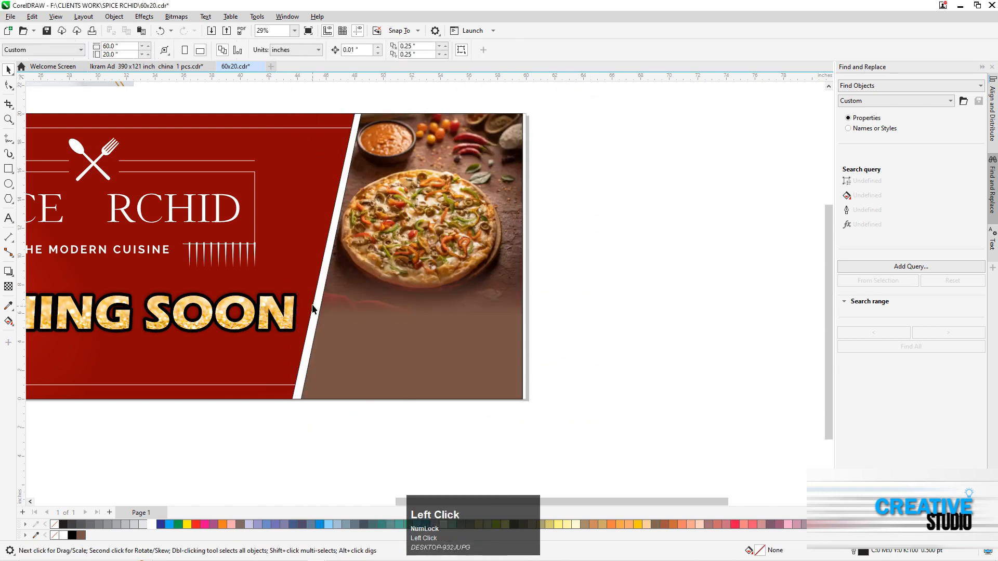
left_click(287, 271)
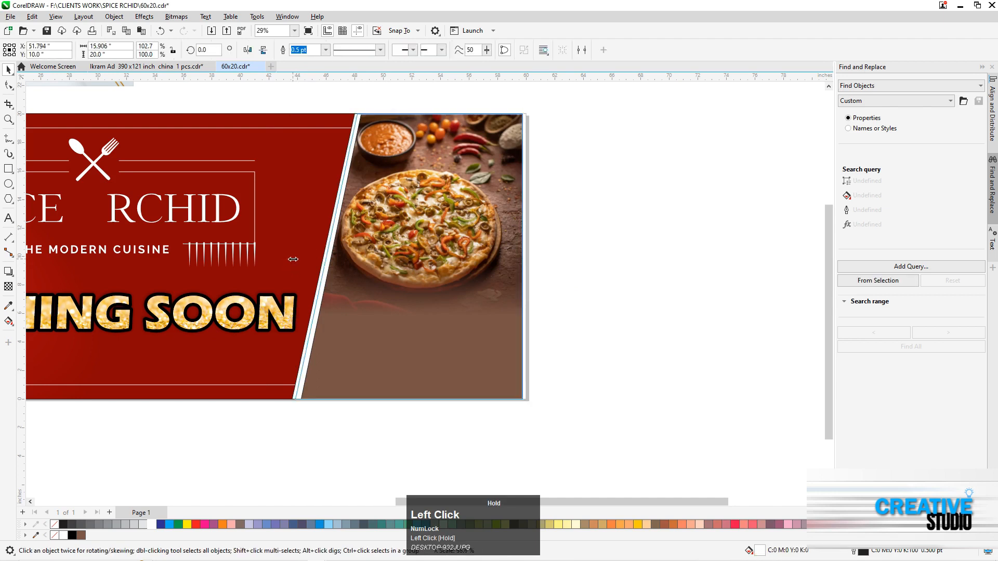
left_click(256, 454)
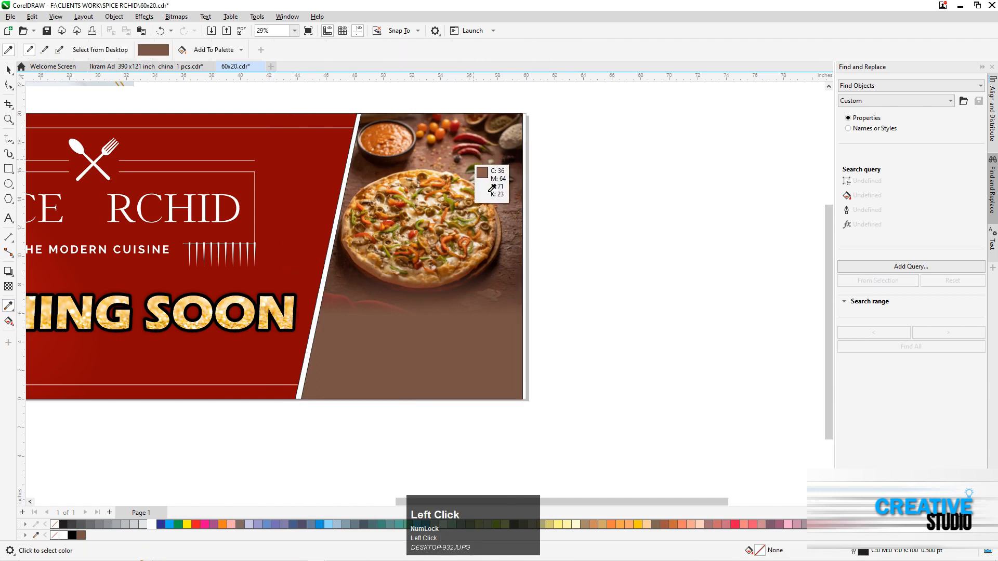
Fill the pizza frame with a near-black brown sampled from the dark area of the photo
left_click(470, 156)
left_click(457, 328)
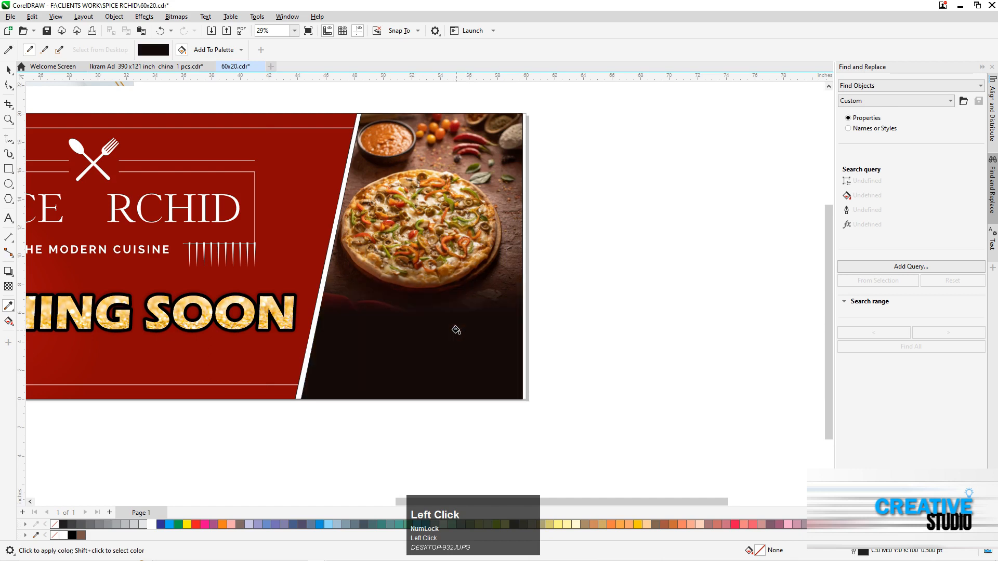
key("ctrl+space")
left_click(616, 326)
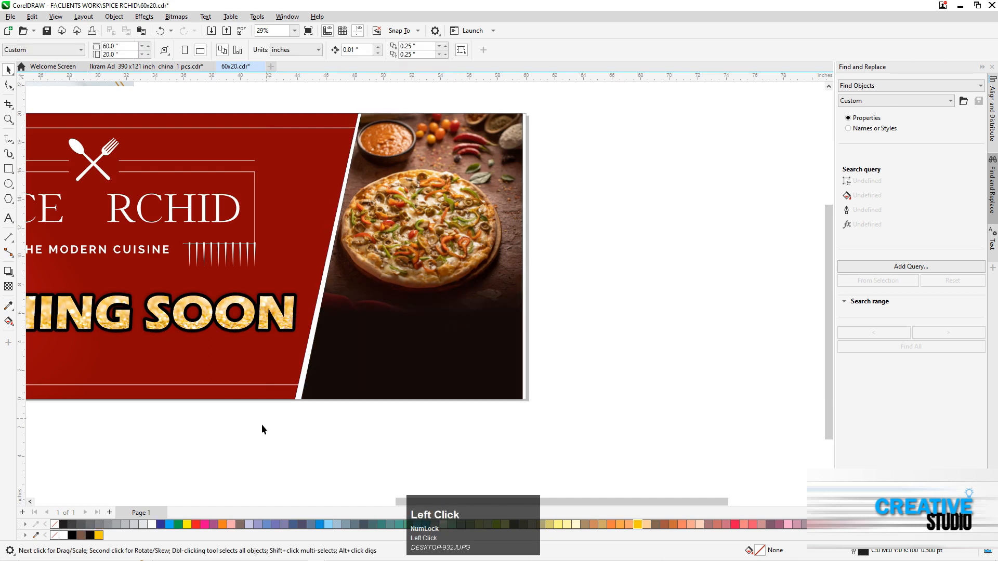
Scale the OPENING SOON text down to about 26.9 inches wide to clear the slanted border
left_click_drag(0, 433, 367, 342)
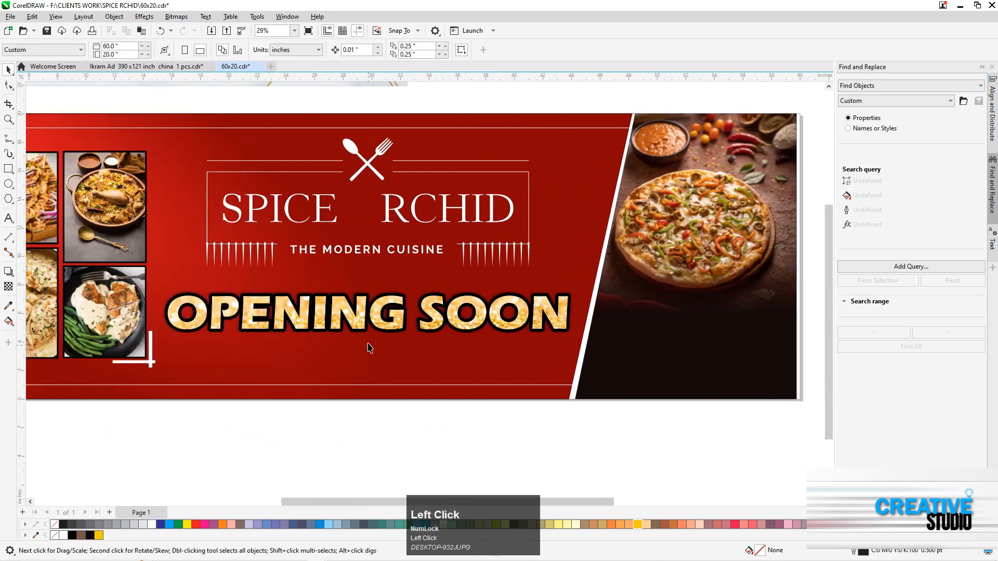
left_click(362, 330)
left_click_drag(571, 293, 564, 294, "shift")
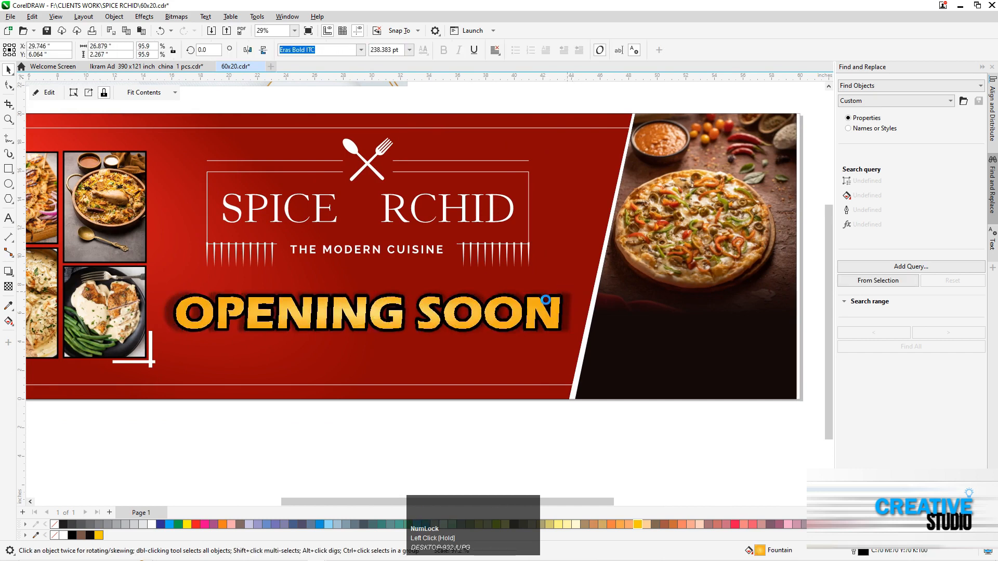
left_click(259, 419)
Add a text object beside the reference design with the first contact phone number in 24 pt Arial
key("F3")
key("F2")
left_click_drag(237, 190, 355, 291)
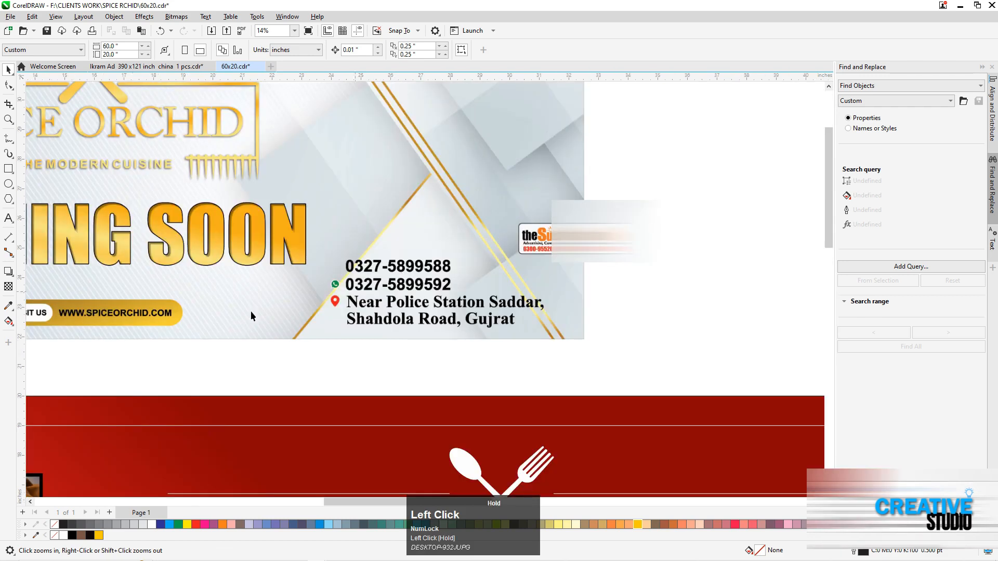
left_click(640, 269)
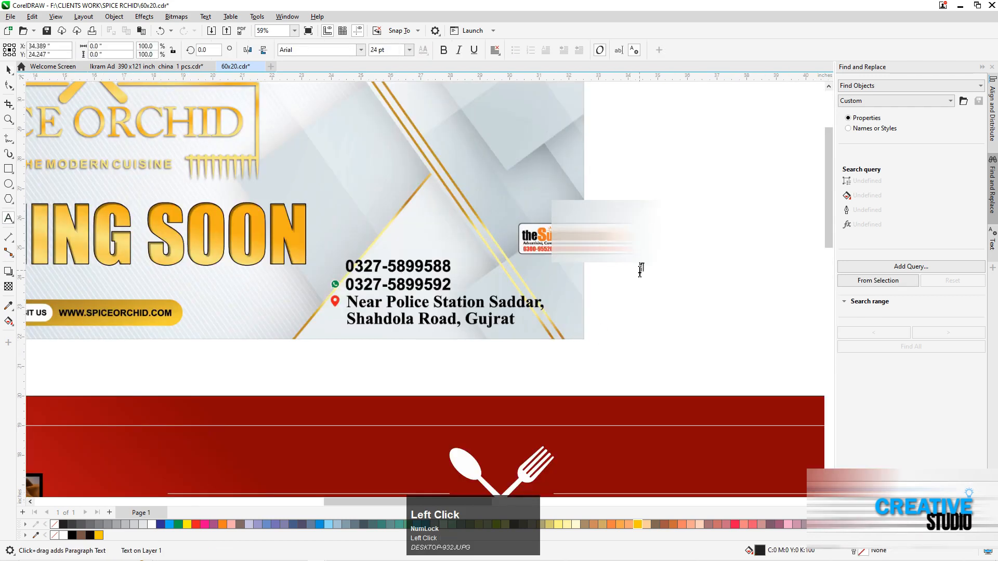
key("BackSpace")
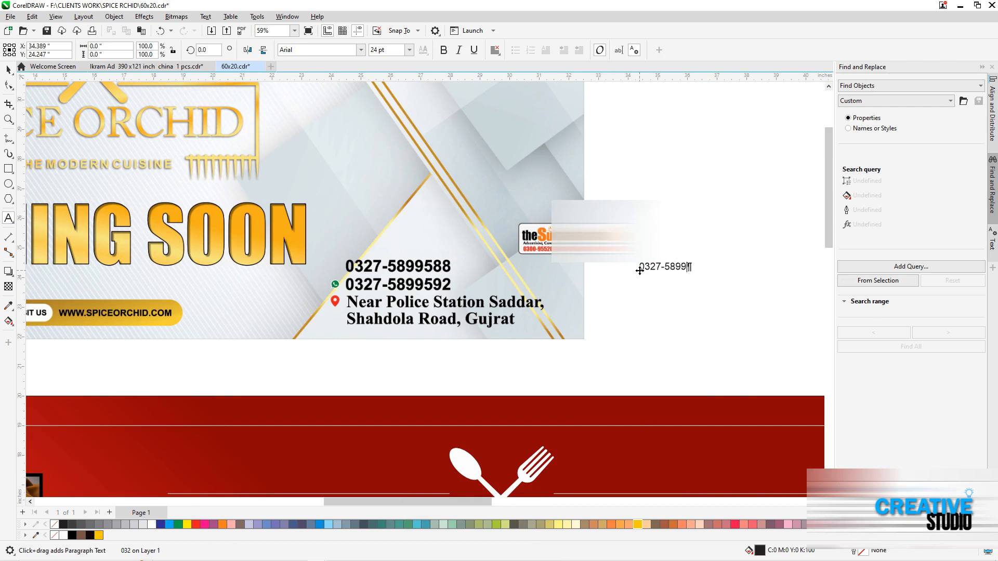
type("7-5899588")
Space the phone number into groups and add the second contact number on the same line, separated by a slash
key("Left")
key("Left")
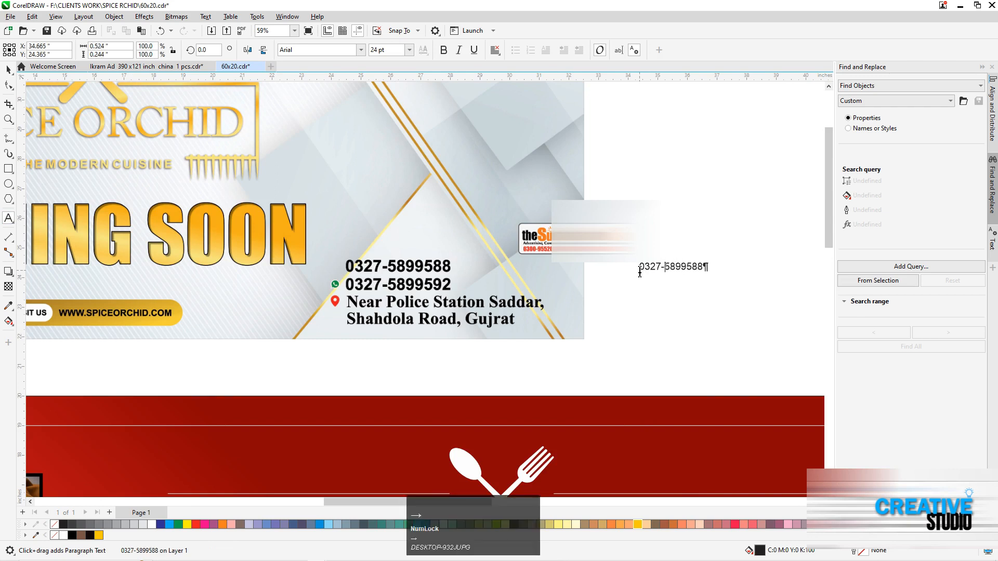
key("Right")
key("Right")
key("Right")
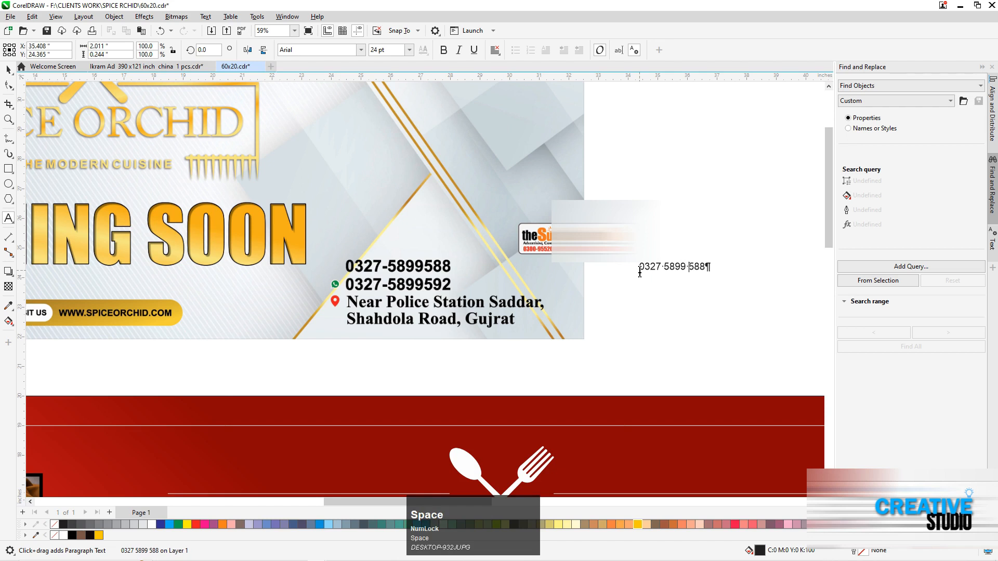
key("Right")
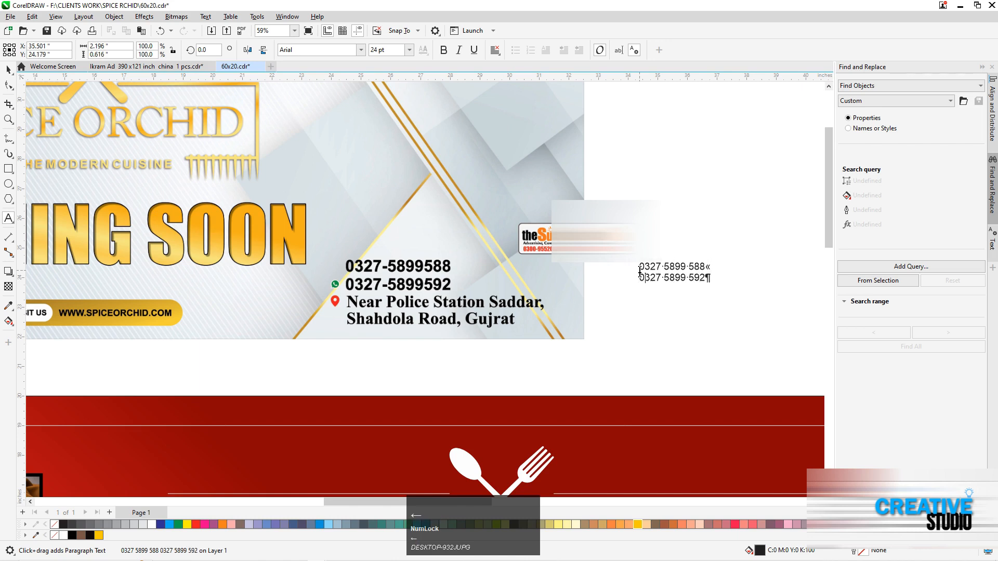
key("BackSpace")
type("/")
key("ctrl+space")
left_click(666, 266)
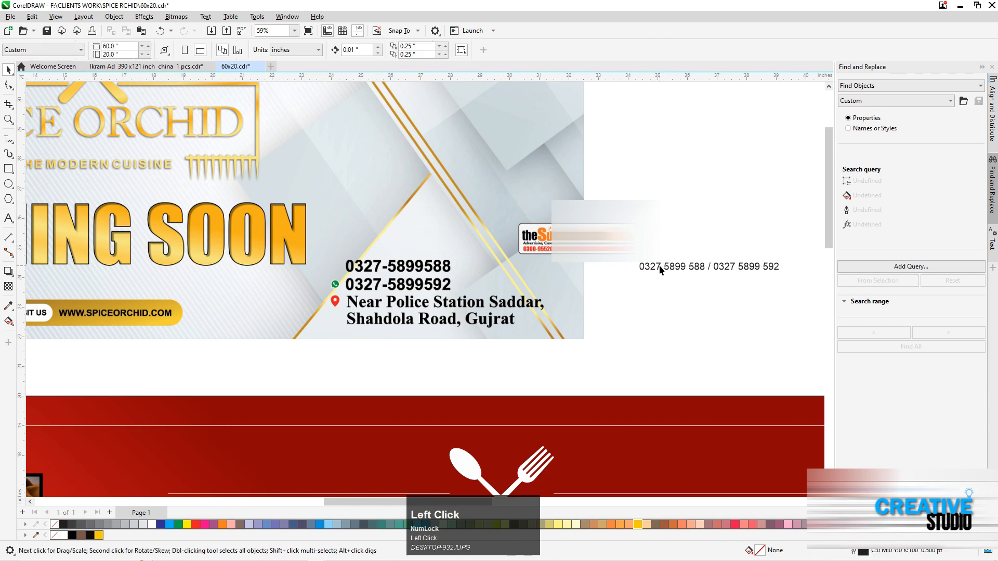
left_click_drag(660, 269, 624, 258)
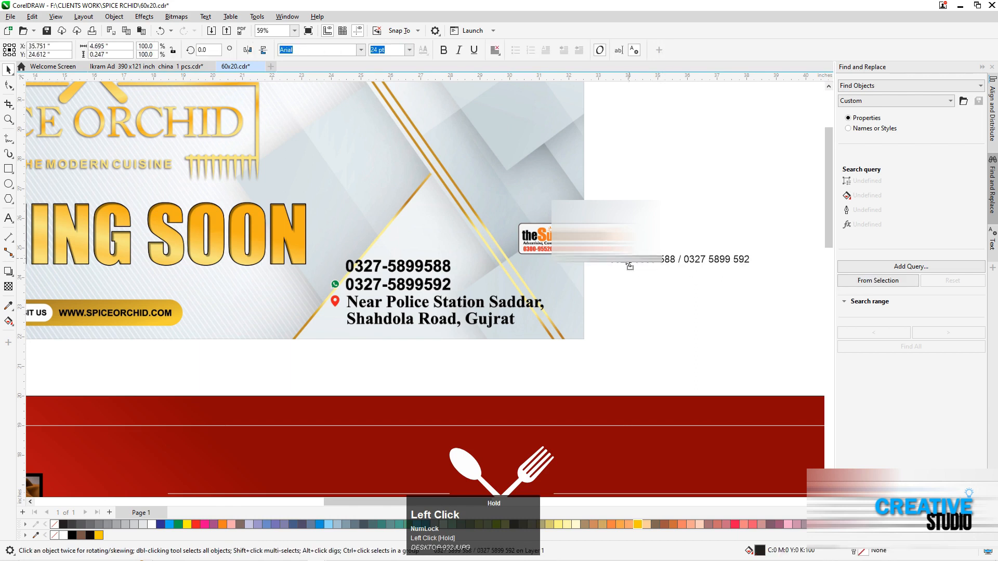
Add the restaurant's address from the reference design as a second line under the phone numbers
double_click(742, 258)
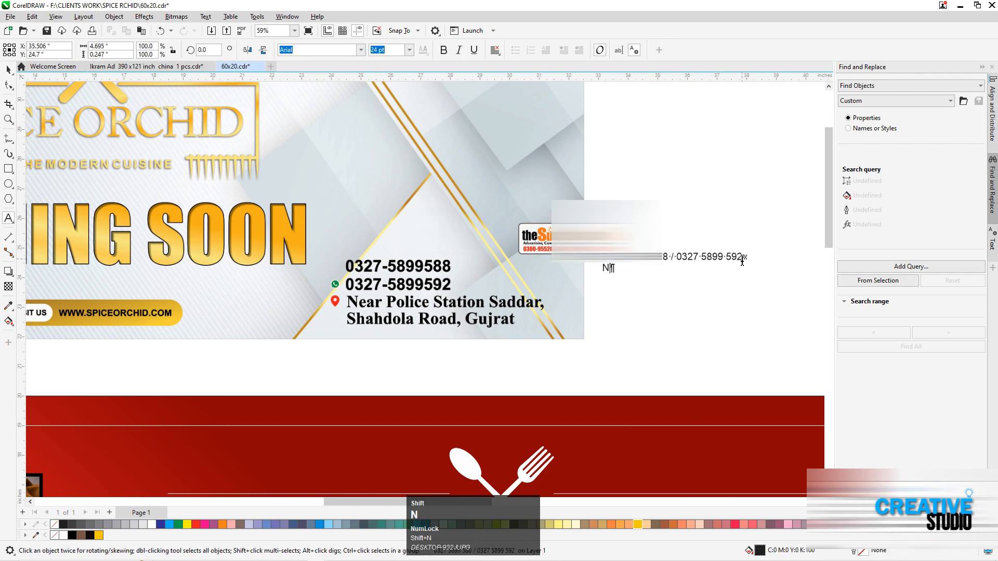
type("Near P")
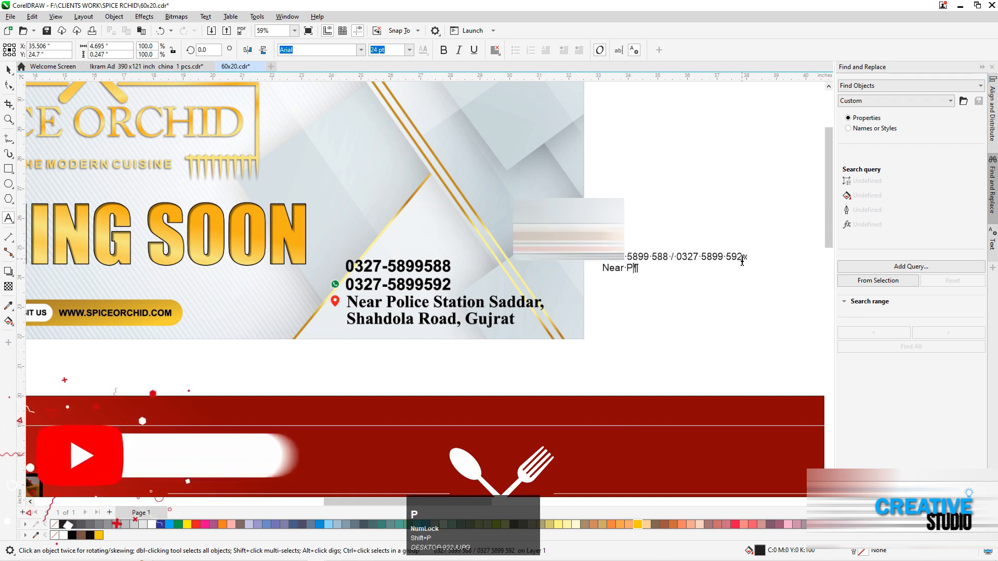
type("olice Station Saddar Shahdola Raod")
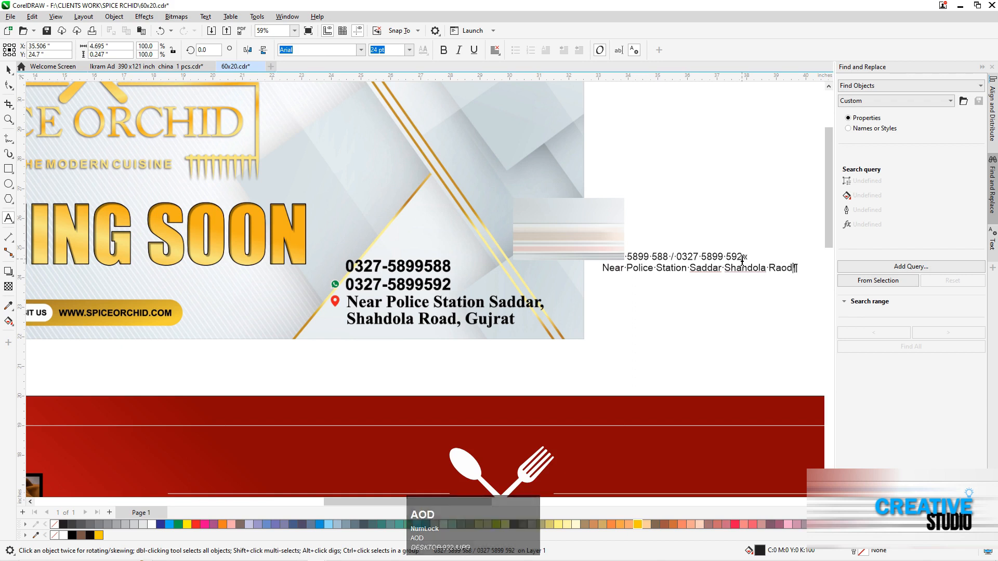
key("Left")
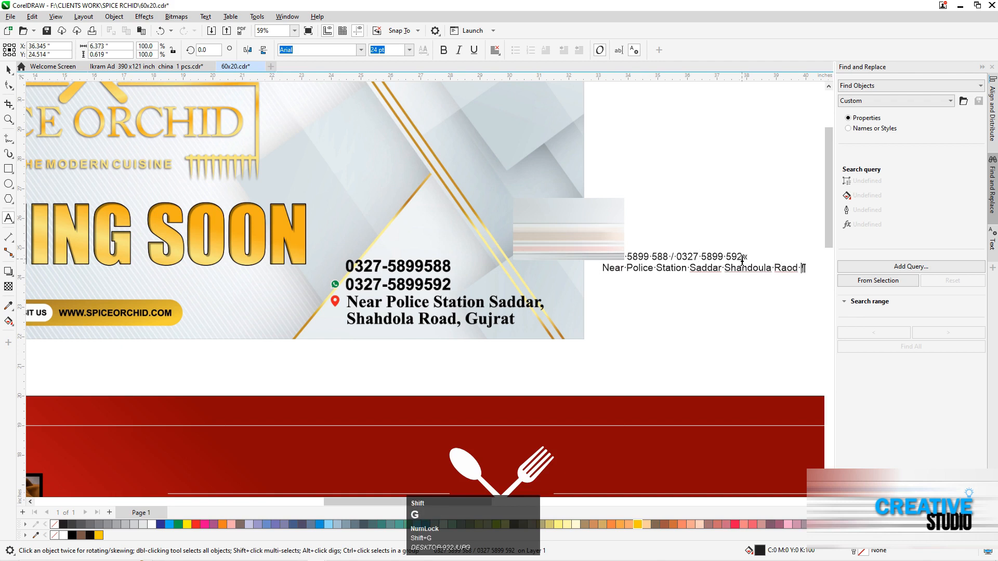
type("t")
key("space")
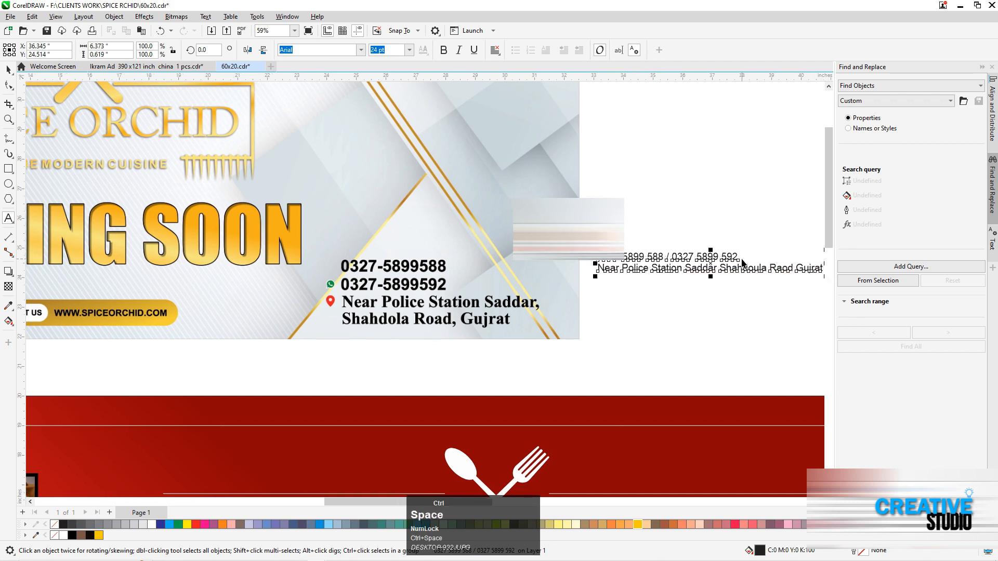
Punctuate the address line with commas after the police station location and the road name, and a full stop after the city
key("F3")
key("F2")
left_click_drag(668, 251, 783, 272)
left_click(454, 301)
left_click(453, 301)
type(",")
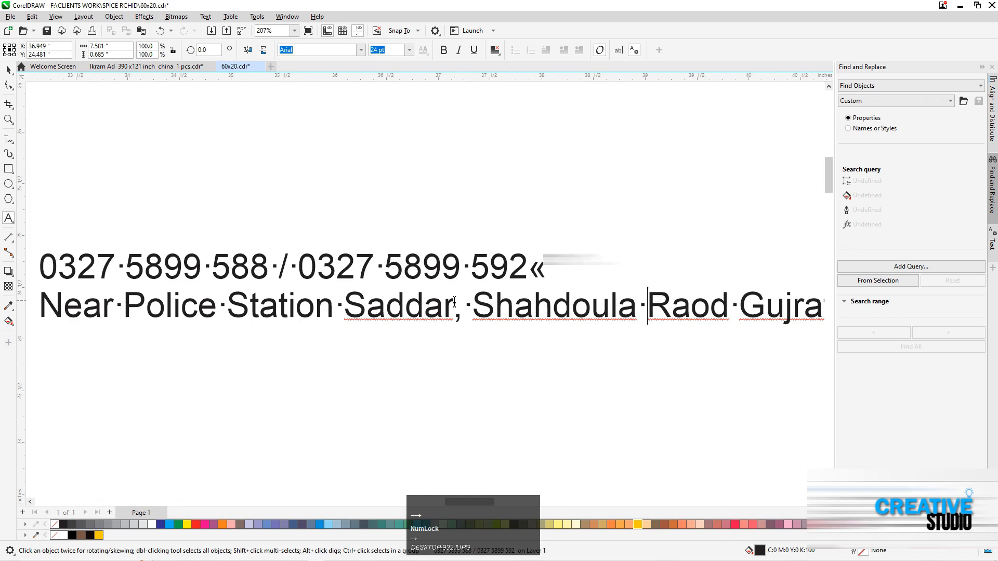
key("Right")
key("Left")
type(",")
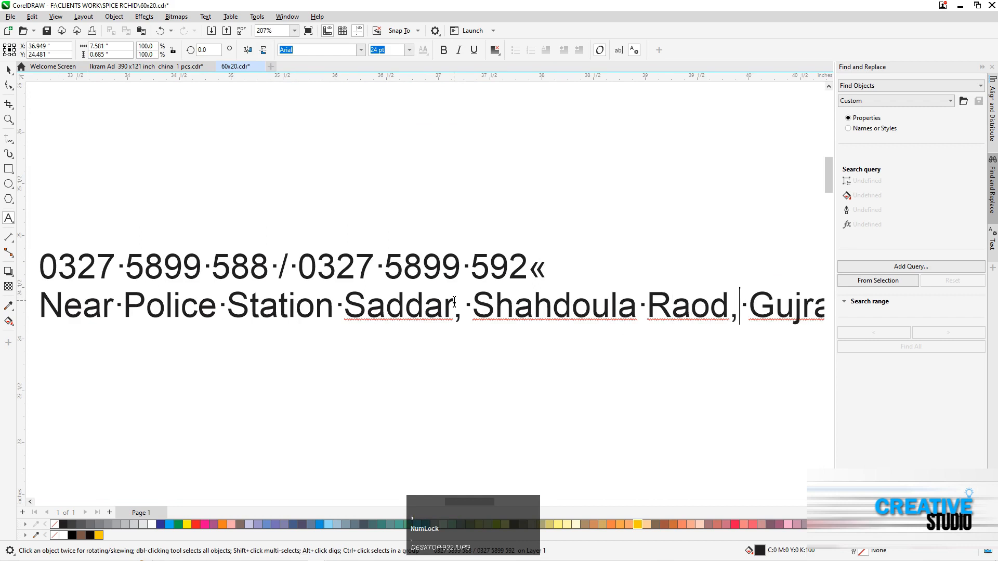
key("Right")
key("Right")
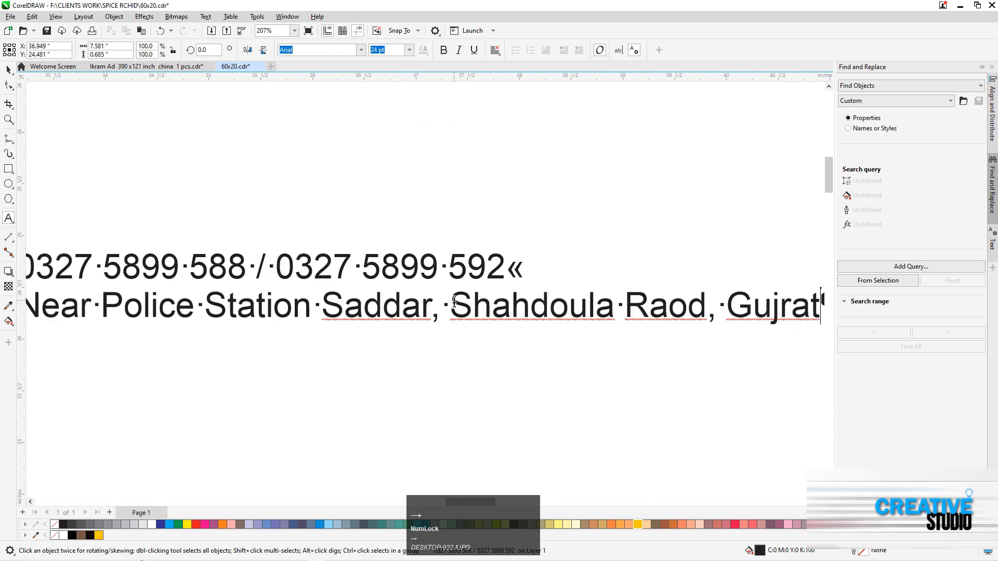
key("ctrl+space")
Move the two-line contact text from beside the reference design onto the red banner, below OPENING SOON
key("F3")
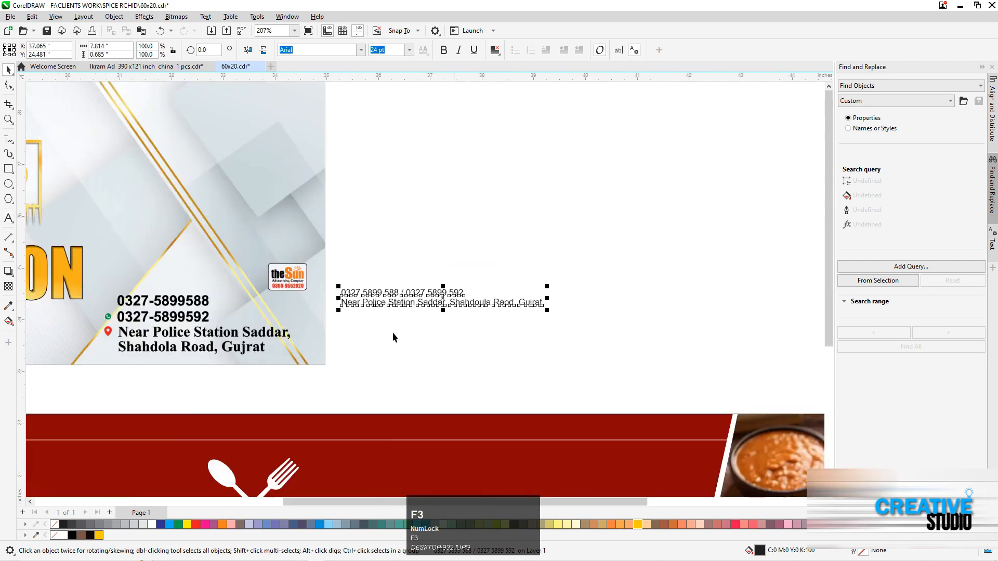
key("F3")
key("F2")
left_click_drag(162, 329, 419, 491)
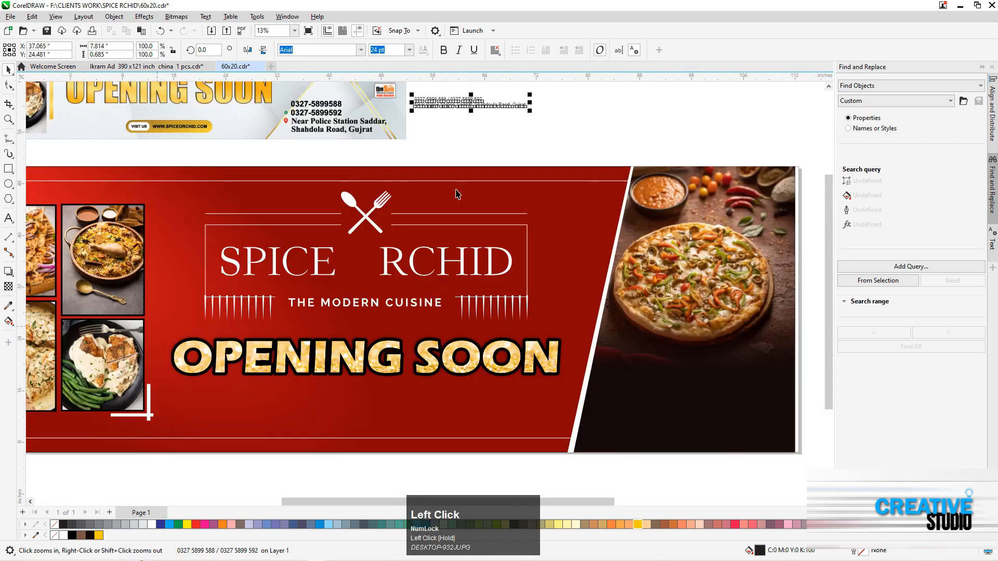
left_click_drag(451, 107, 285, 411)
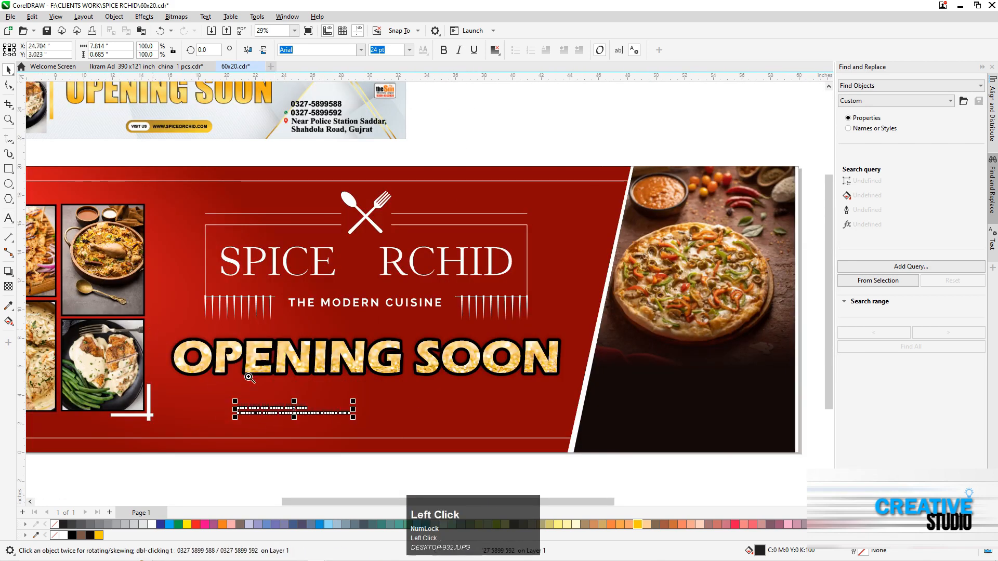
Set the contact text's paragraph alignment to Center and align it horizontally with OPENING SOON
key("F2")
left_click_drag(152, 329, 606, 479)
left_click(495, 50)
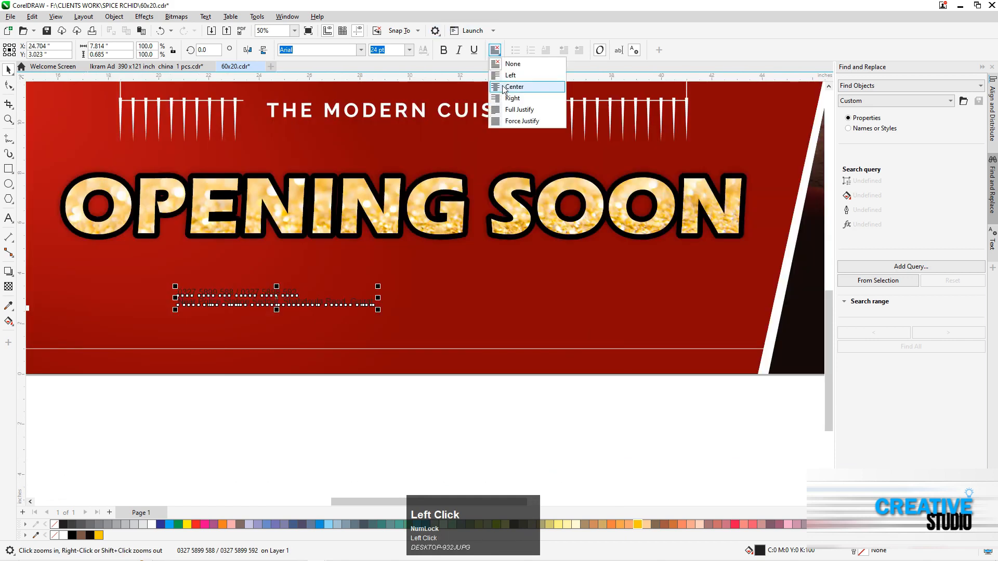
left_click(512, 85)
key("c")
Enlarge the contact text from its centre to about 21.4 inches wide
left_click_drag(238, 415, 623, 272)
left_click_drag(508, 288, 681, 227)
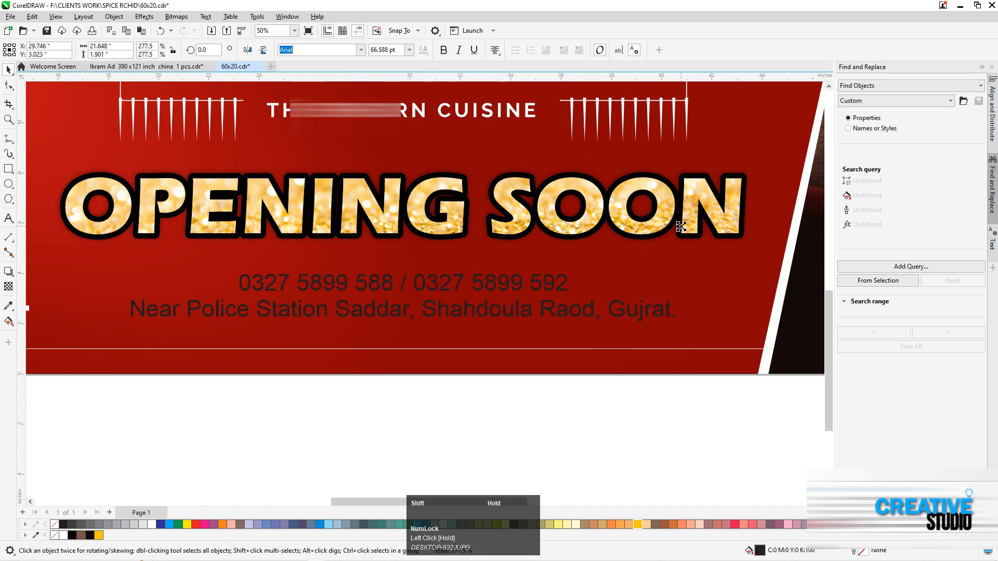
left_click_drag(559, 262, 559, 262)
Set the phone number line of the contact text to 100 pt, leaving the address line's size alone
double_click(243, 283)
left_click_drag(242, 283, 567, 283)
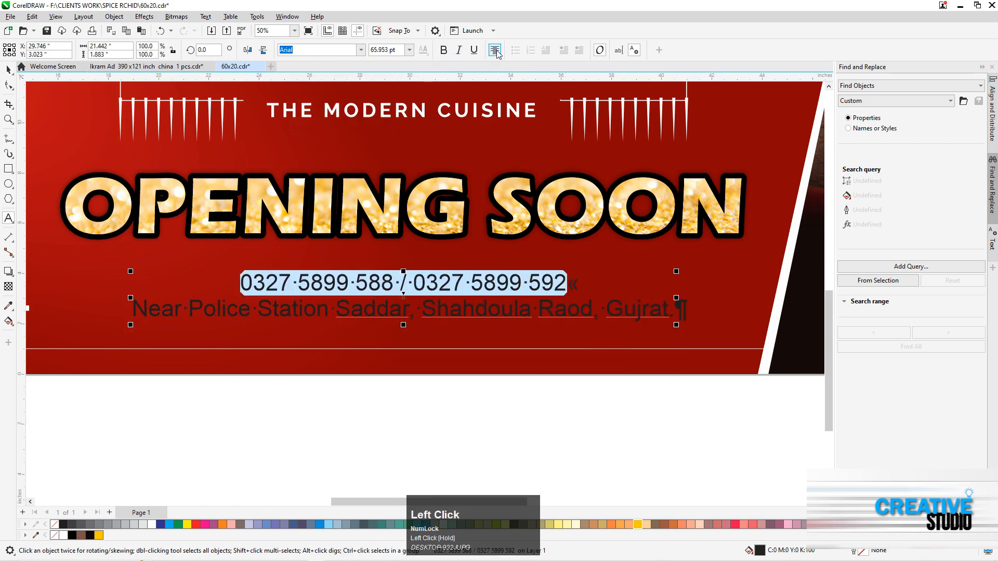
type("100")
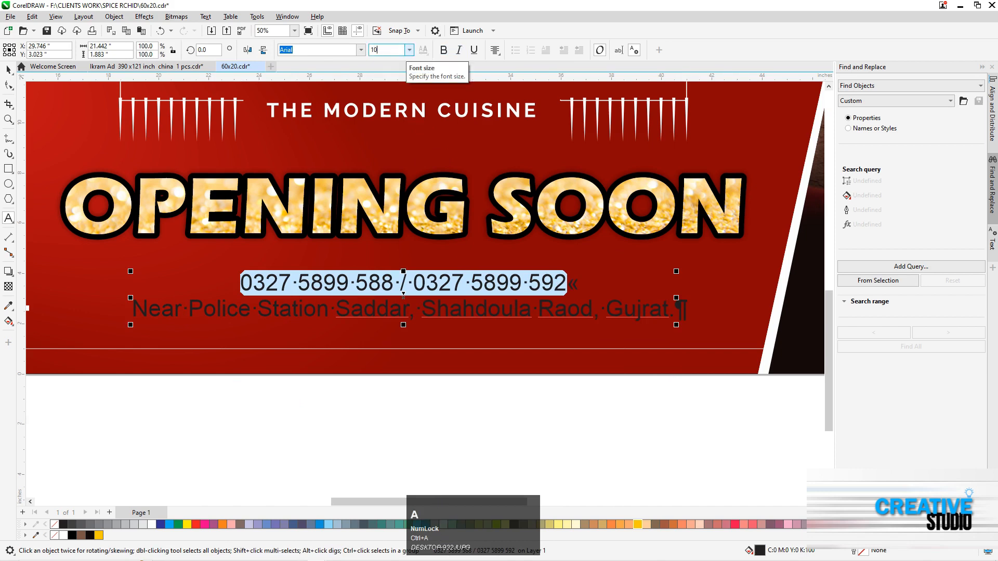
key("Return")
key("ctrl+space")
Shift the contact text down slightly, set its font to Eras Bold ITC and scale it to about 26.1 inches wide
left_click_drag(472, 316, 473, 322)
left_click_drag(675, 268, 709, 249)
left_click(361, 50)
left_click(353, 79)
left_click_drag(747, 265, 735, 267)
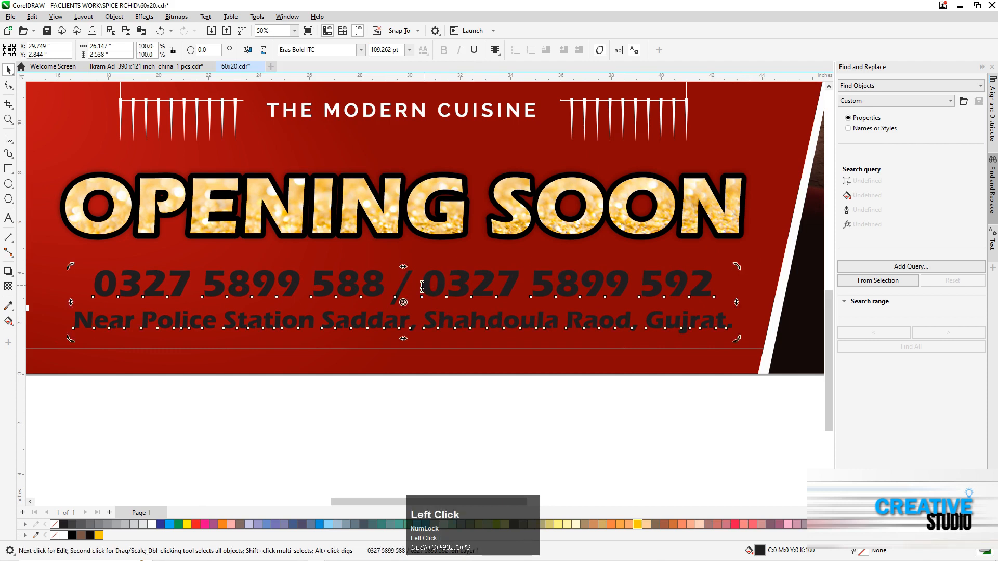
Replace the slash between the two phone numbers with several spaces
double_click(398, 289)
key("Delete")
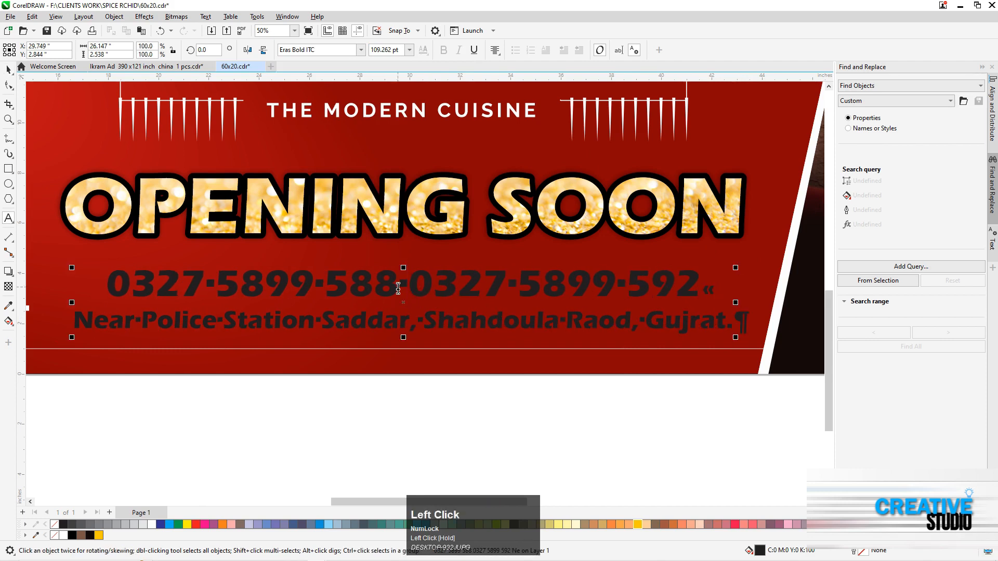
key("ctrl+space")
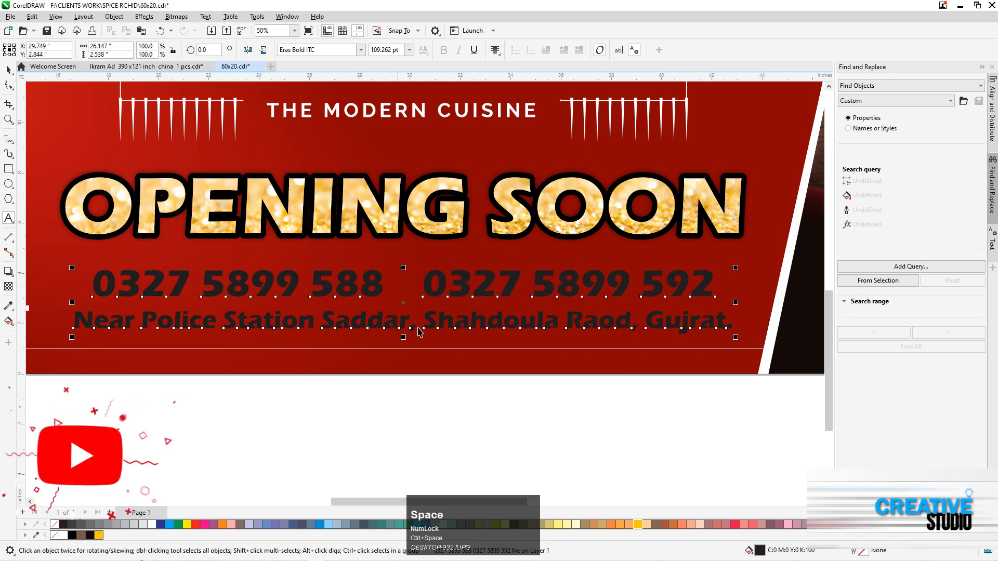
left_click(403, 356, "shift")
key("d")
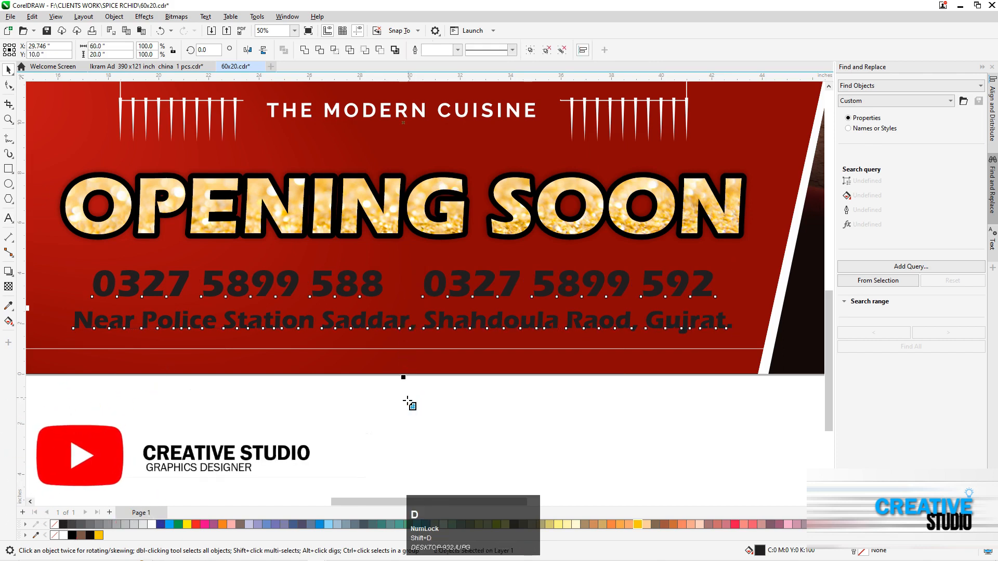
left_click(407, 399)
key("ctrl+space")
Colour the phone number line golden yellow and the address line white
left_click(126, 294)
double_click(99, 282)
left_click_drag(98, 283, 724, 288)
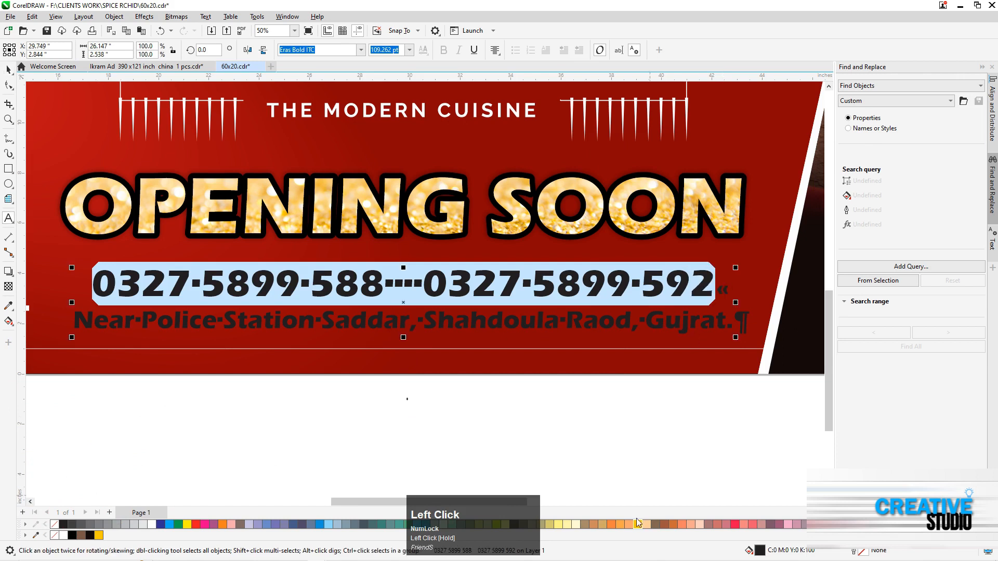
left_click_drag(74, 320, 745, 327)
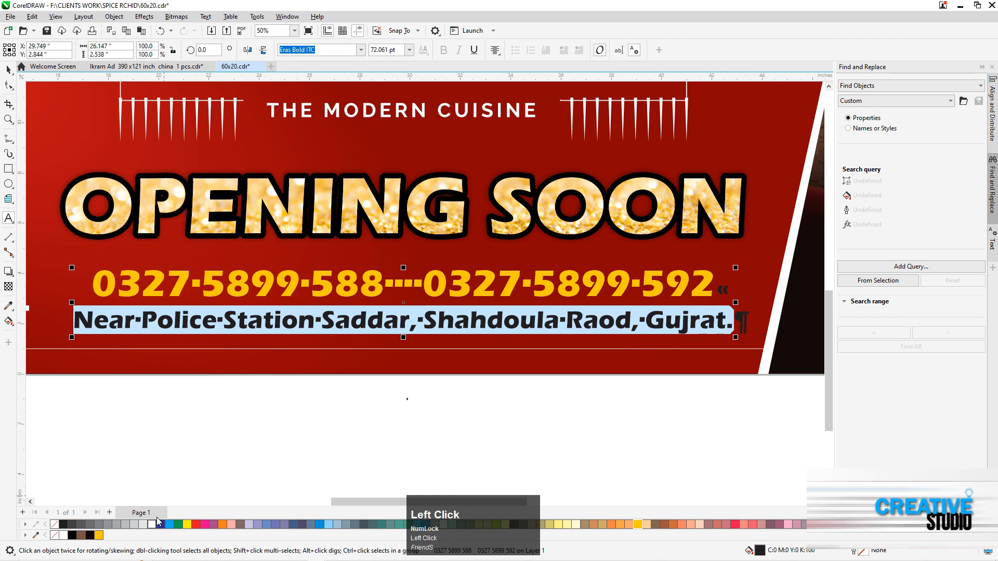
key("ctrl+space")
left_click(281, 421)
Scale the contact text to about 25.6 inches wide so it fits within the width of OPENING SOON
key("F3")
key("F2")
left_click_drag(164, 263, 647, 436)
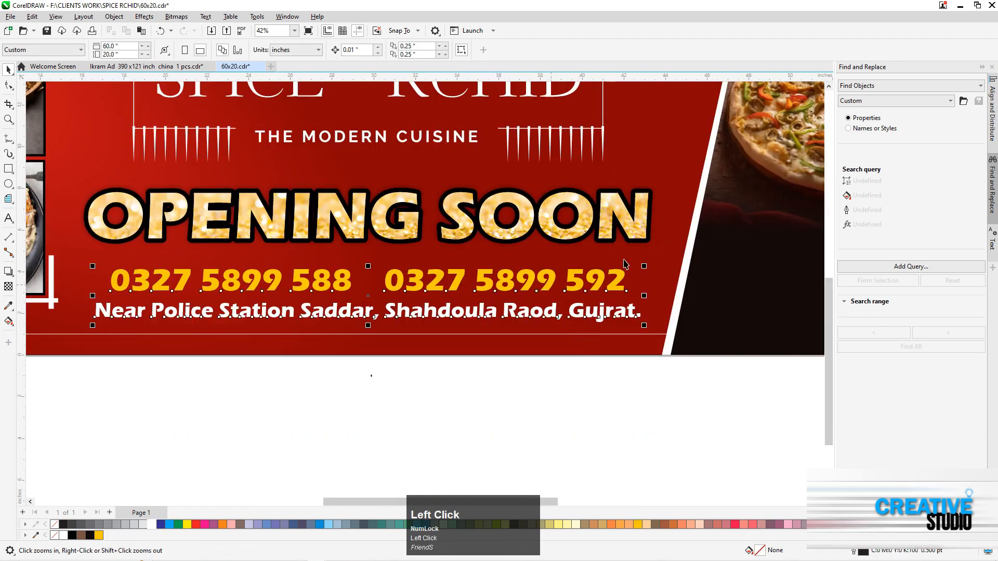
left_click_drag(644, 265, 632, 266)
left_click(457, 227, "shift")
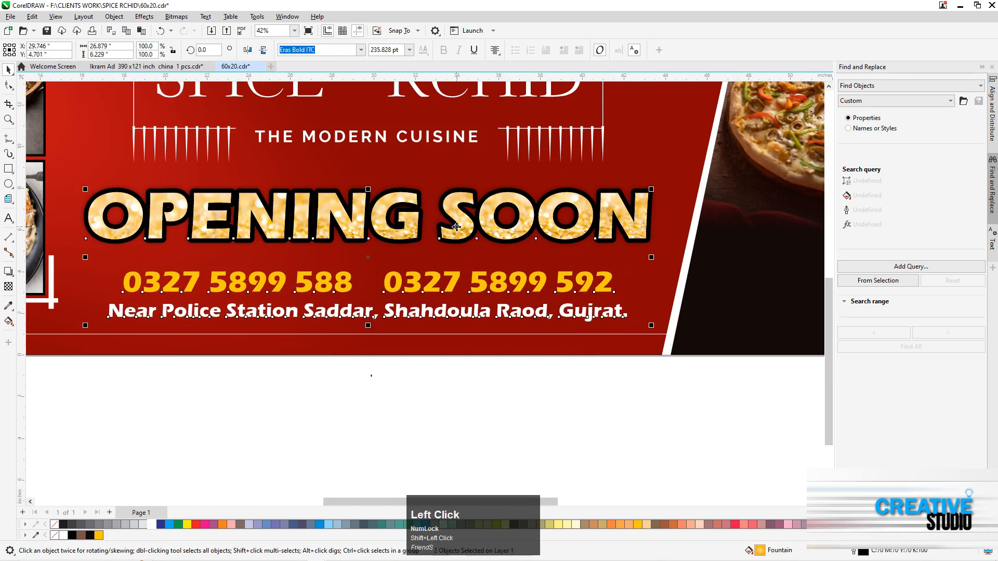
left_click(369, 398)
left_click(381, 220)
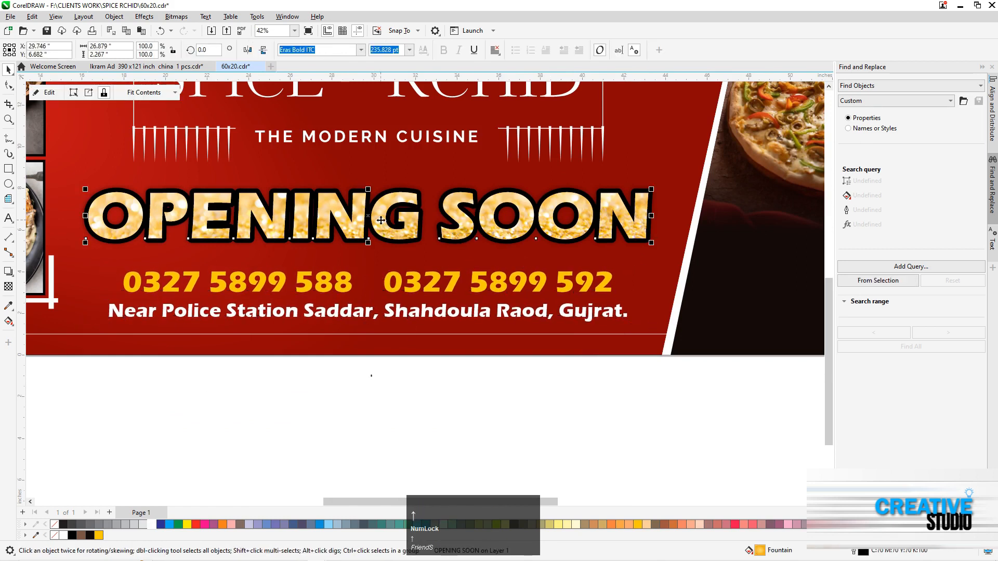
left_click(391, 292)
left_click_drag(631, 270, 639, 265)
key("F3")
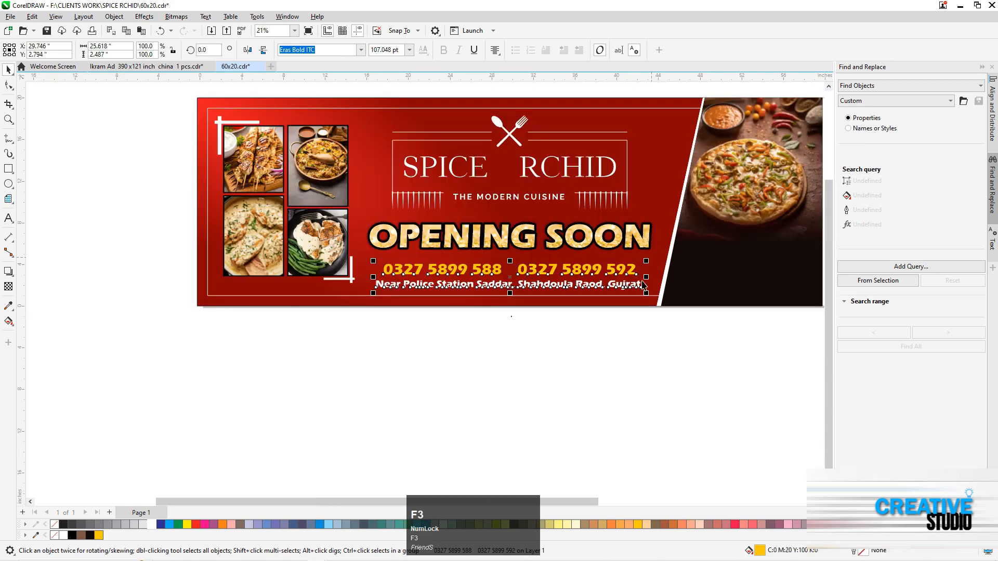
key("F4")
left_click(486, 217)
key("F2")
left_click_drag(196, 156, 503, 254)
left_click_drag(170, 296, 409, 382)
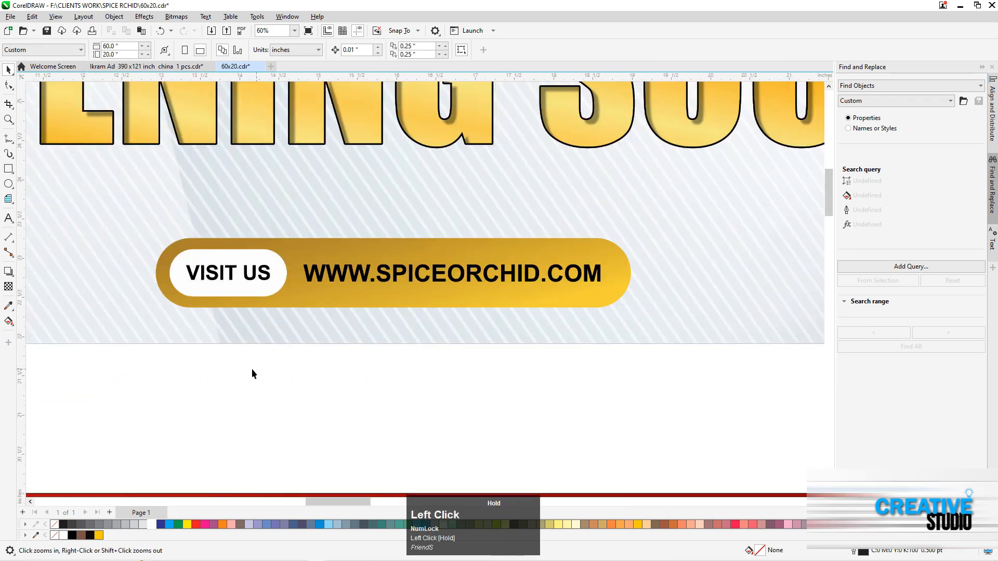
key("F8")
left_click(161, 394)
type("VIST")
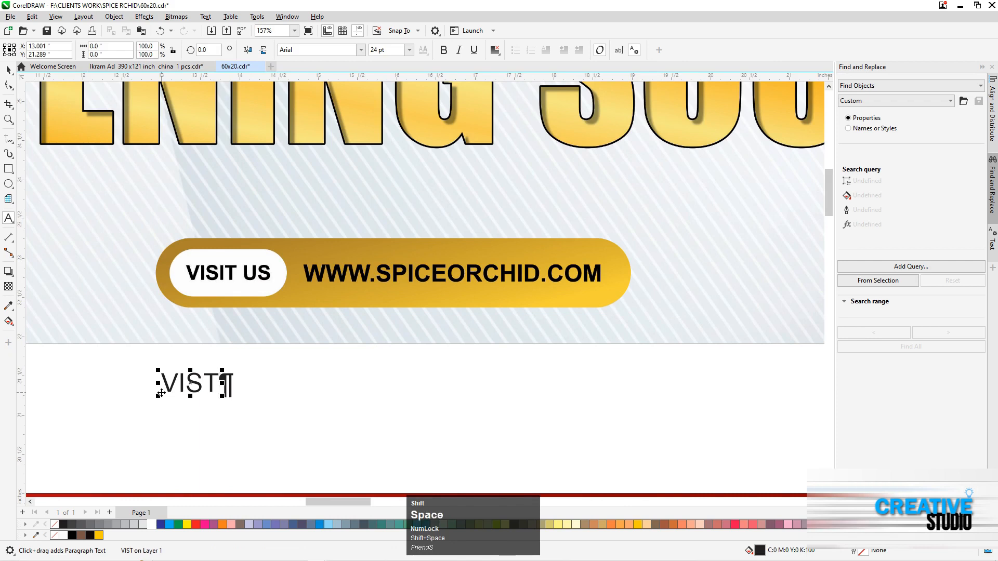
key("Left")
key("Left")
type("I")
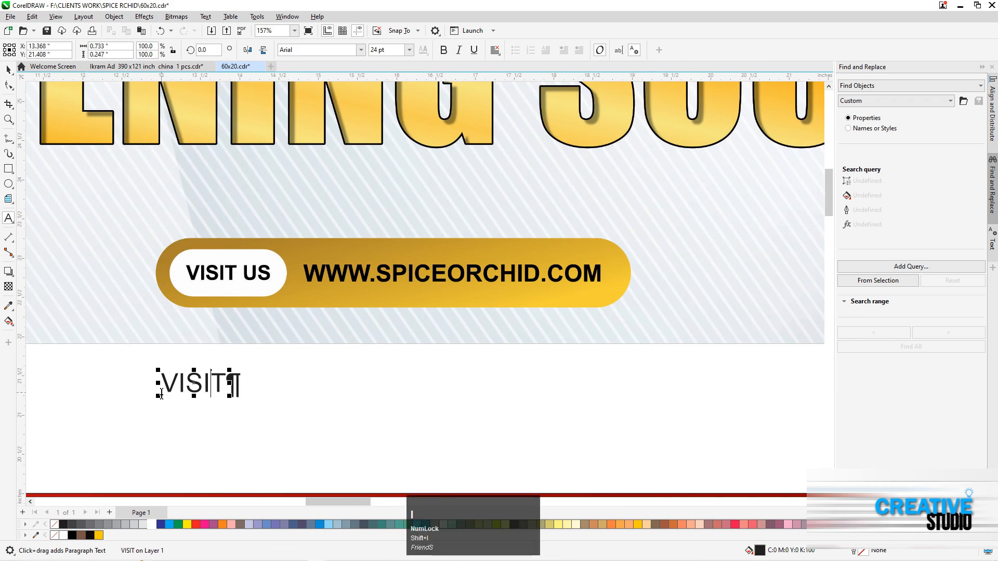
key("End")
type("US ")
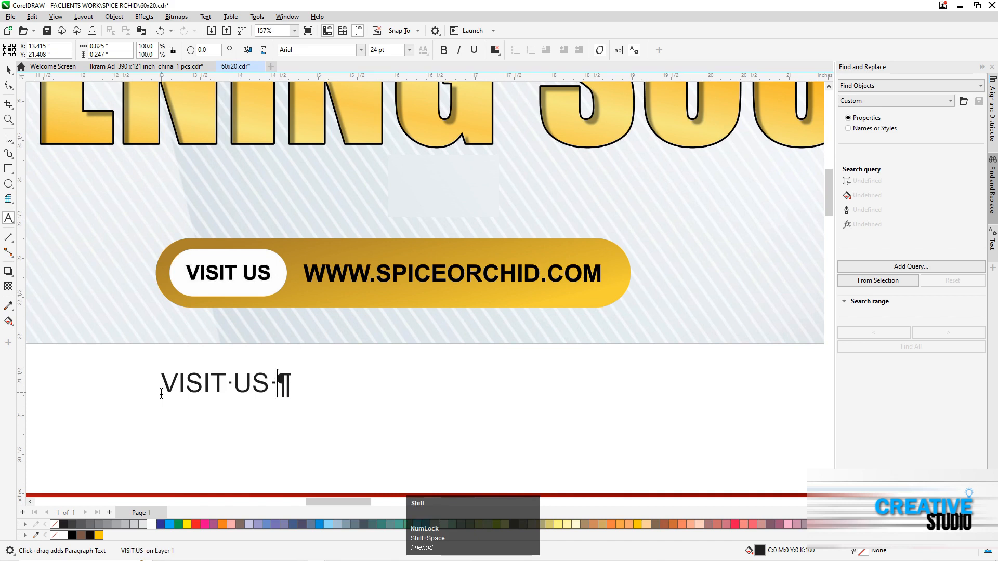
type("WWW")
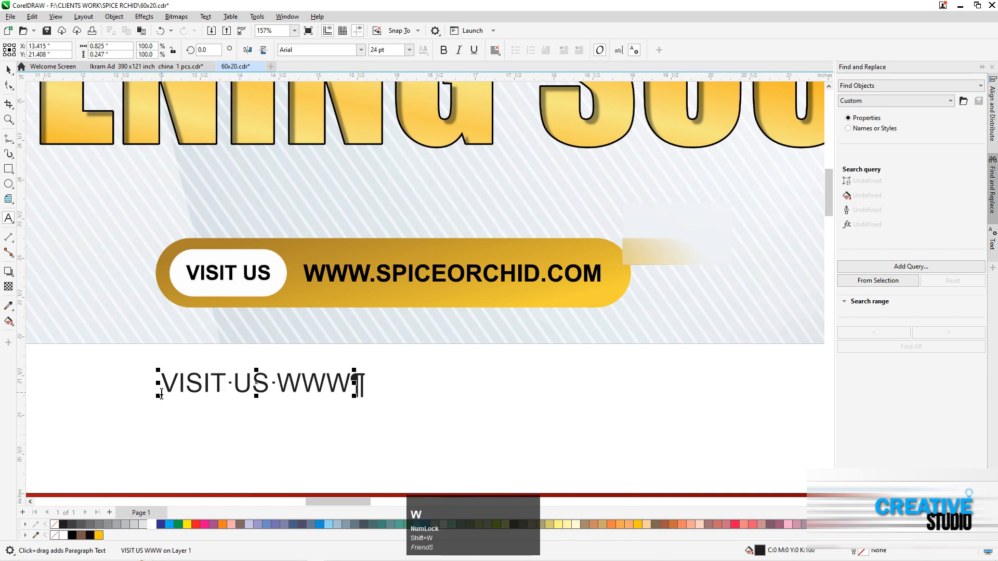